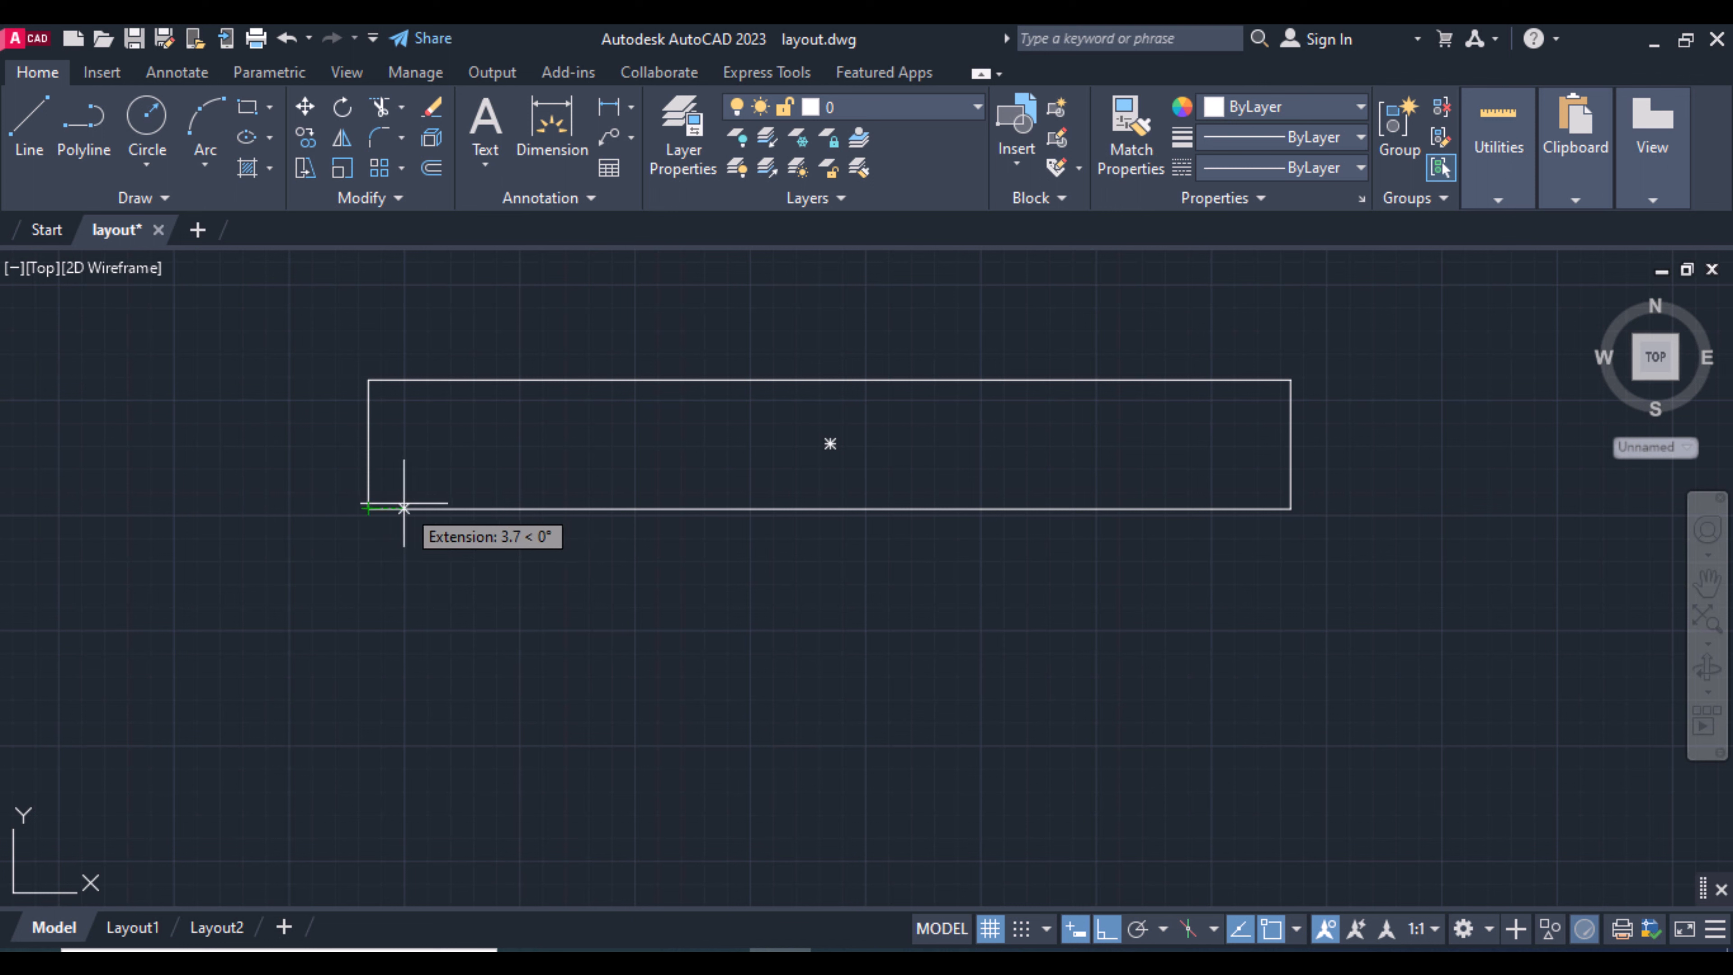
Start a line 31 from the rectangle's lower-left corner along its lower edge, drawing 19 downward and 2.5 to the right.
text(31)
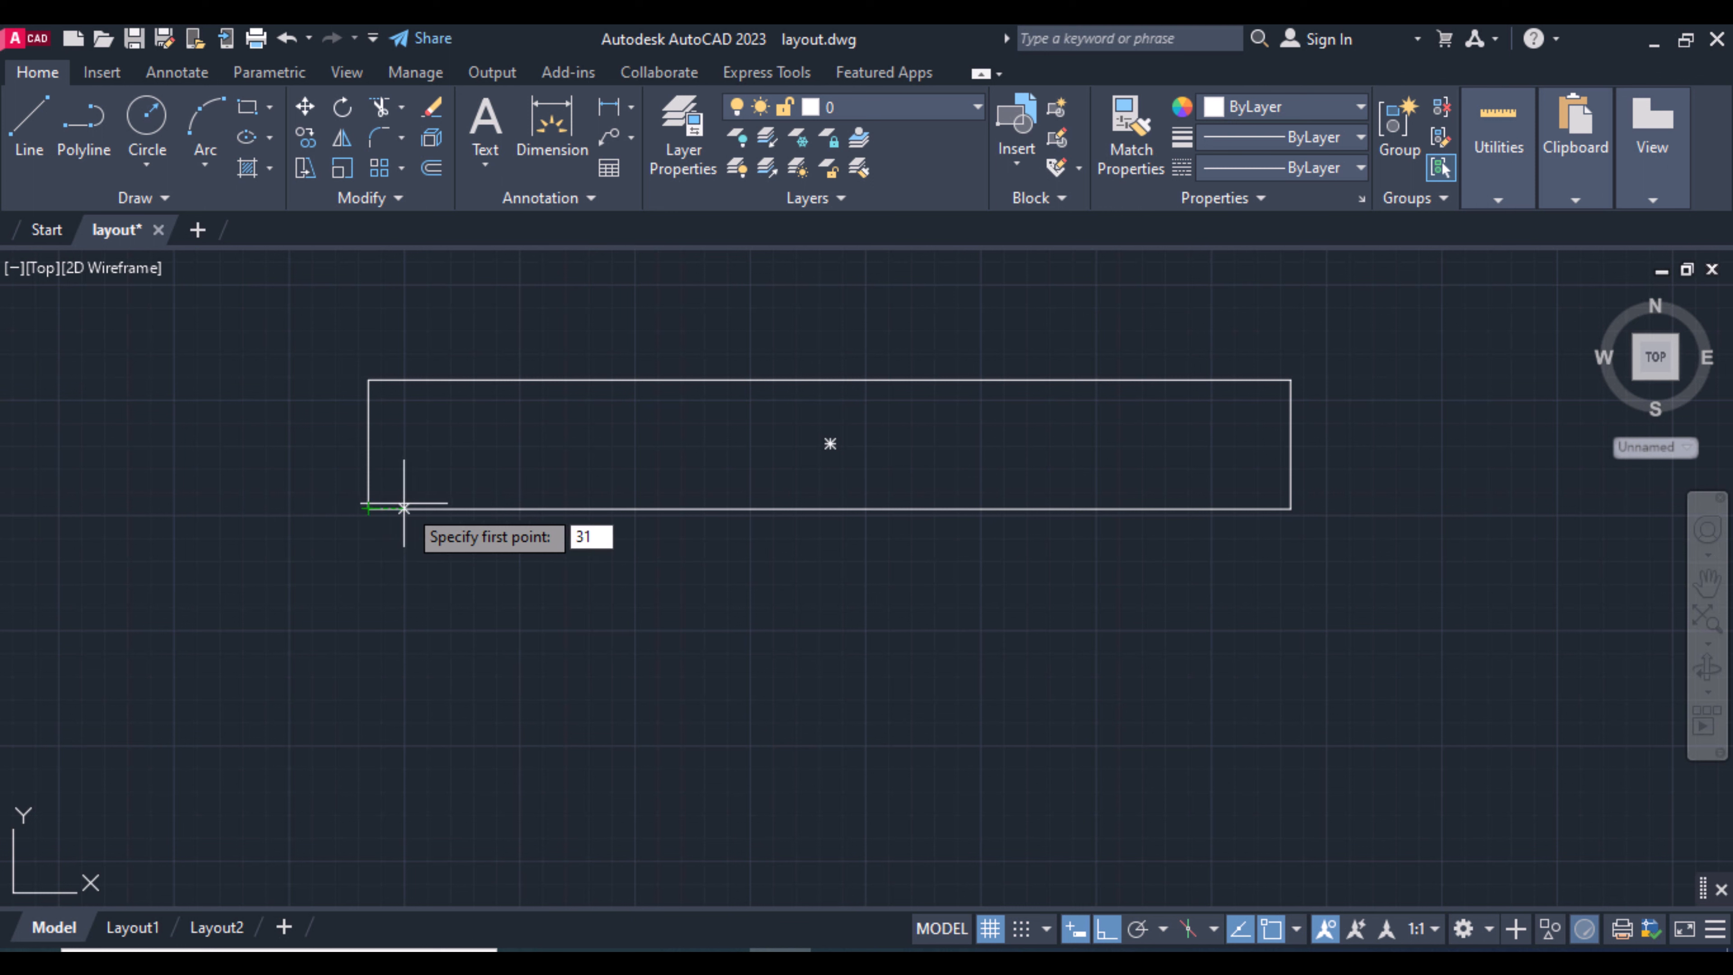
key(Return)
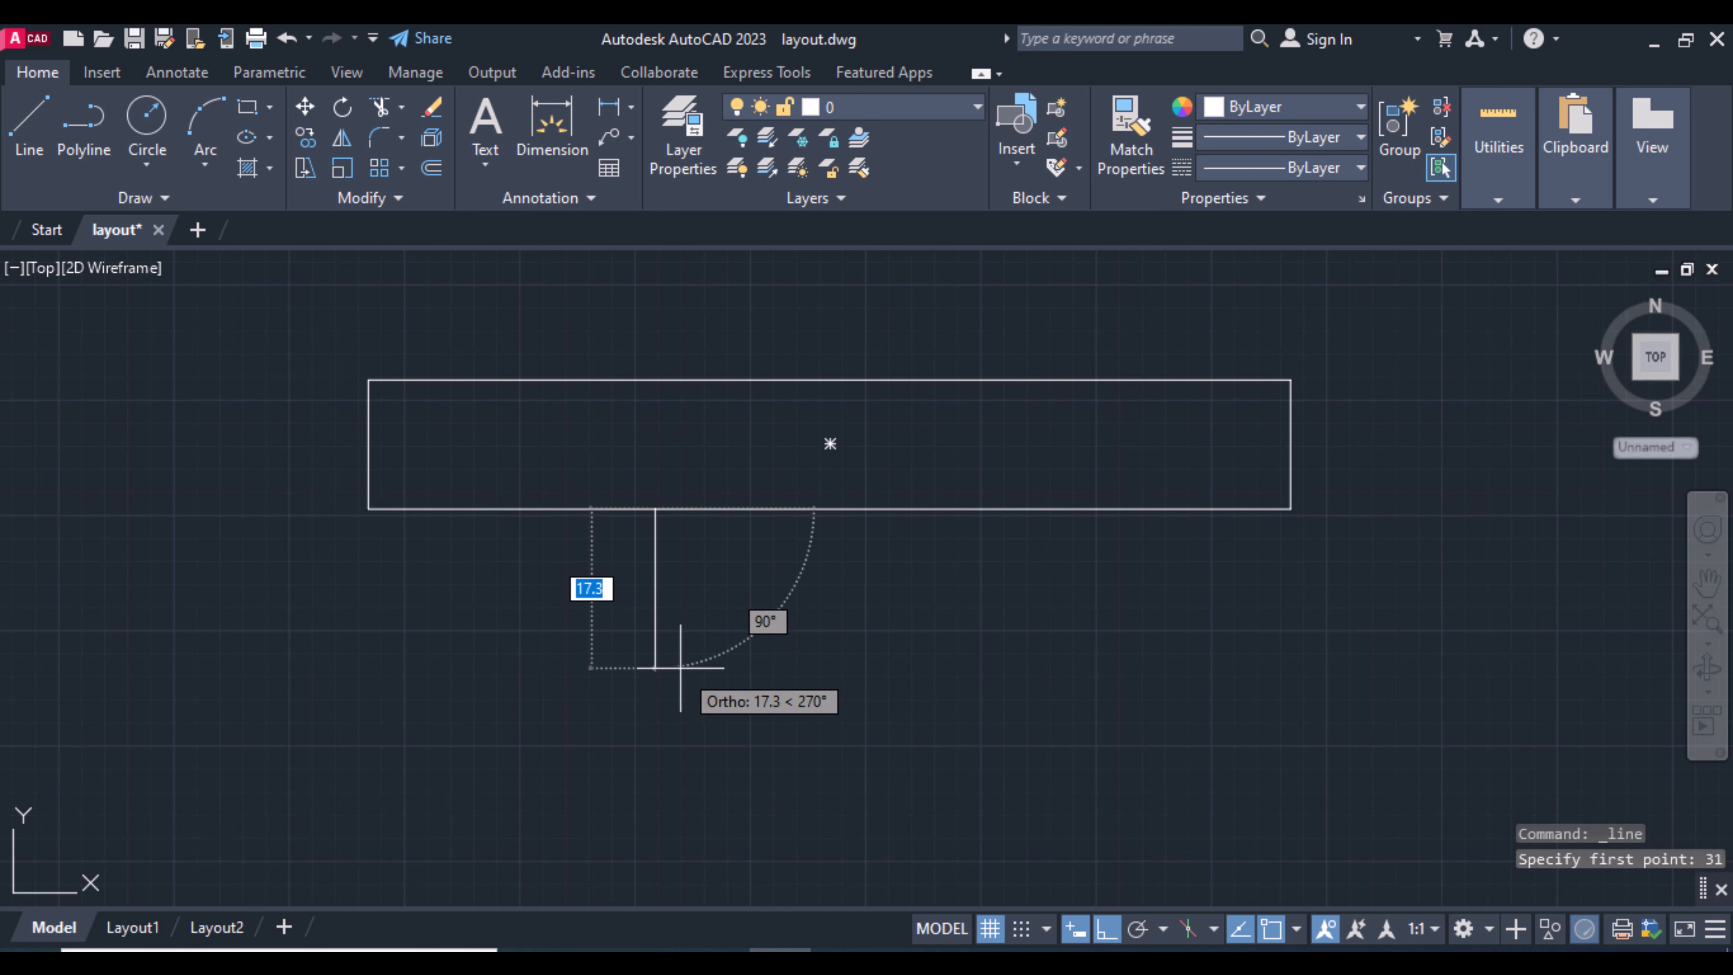
text(19)
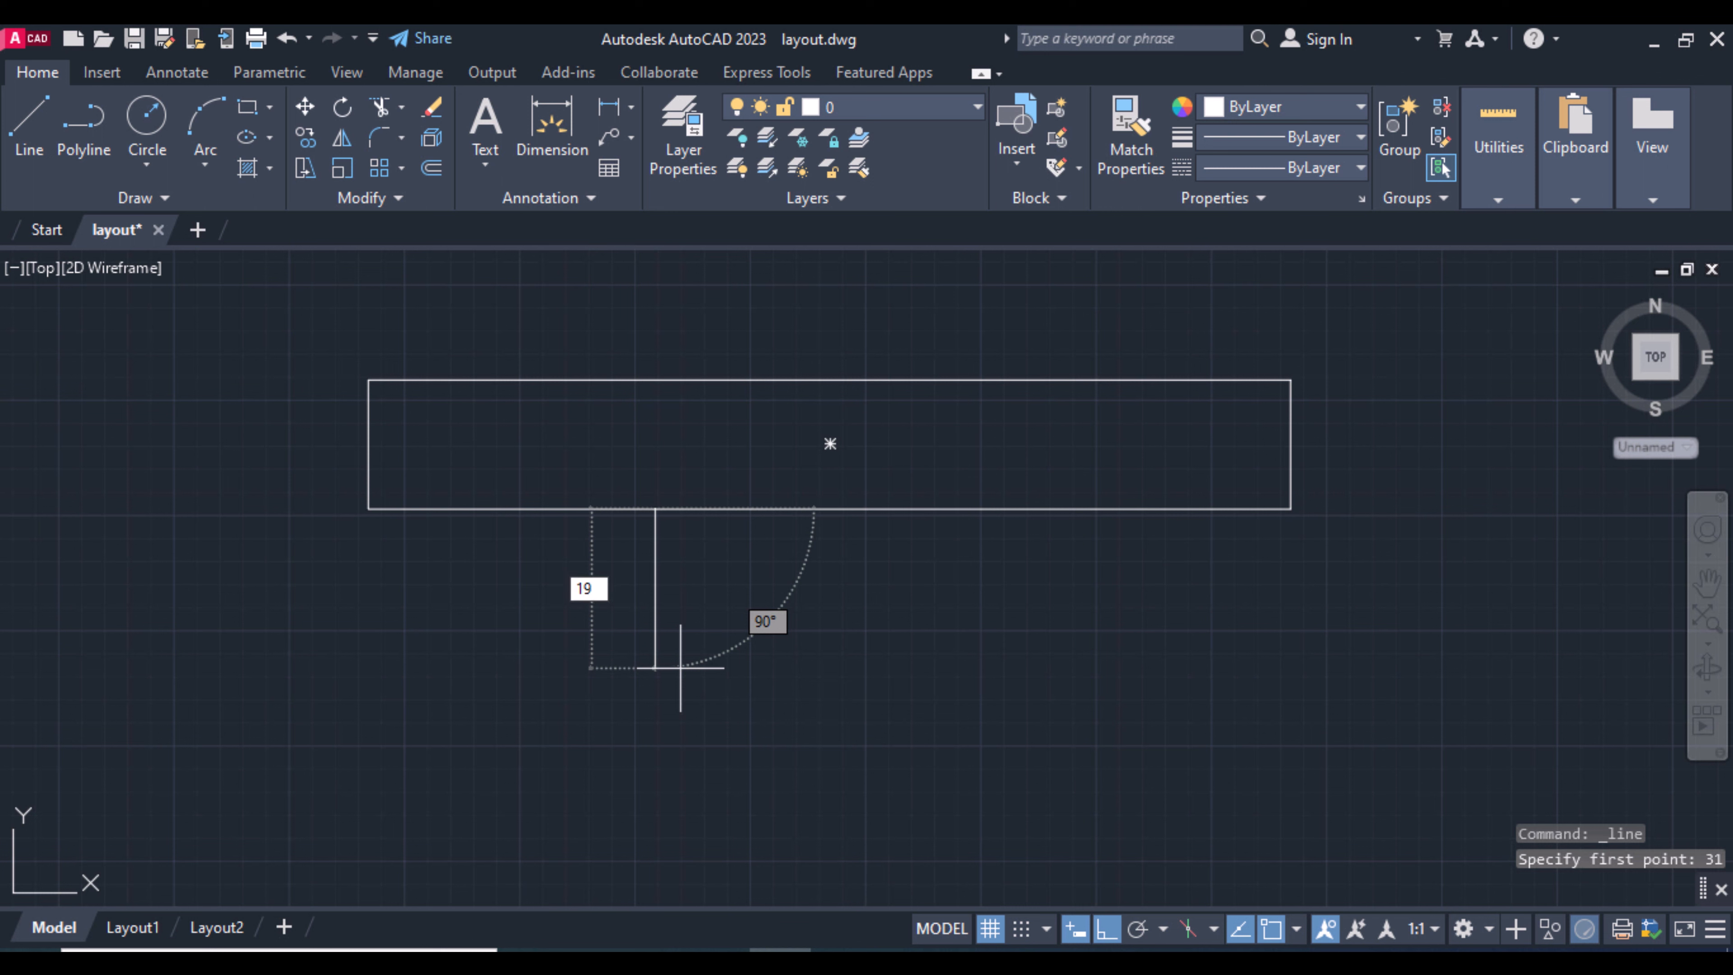
key(Return)
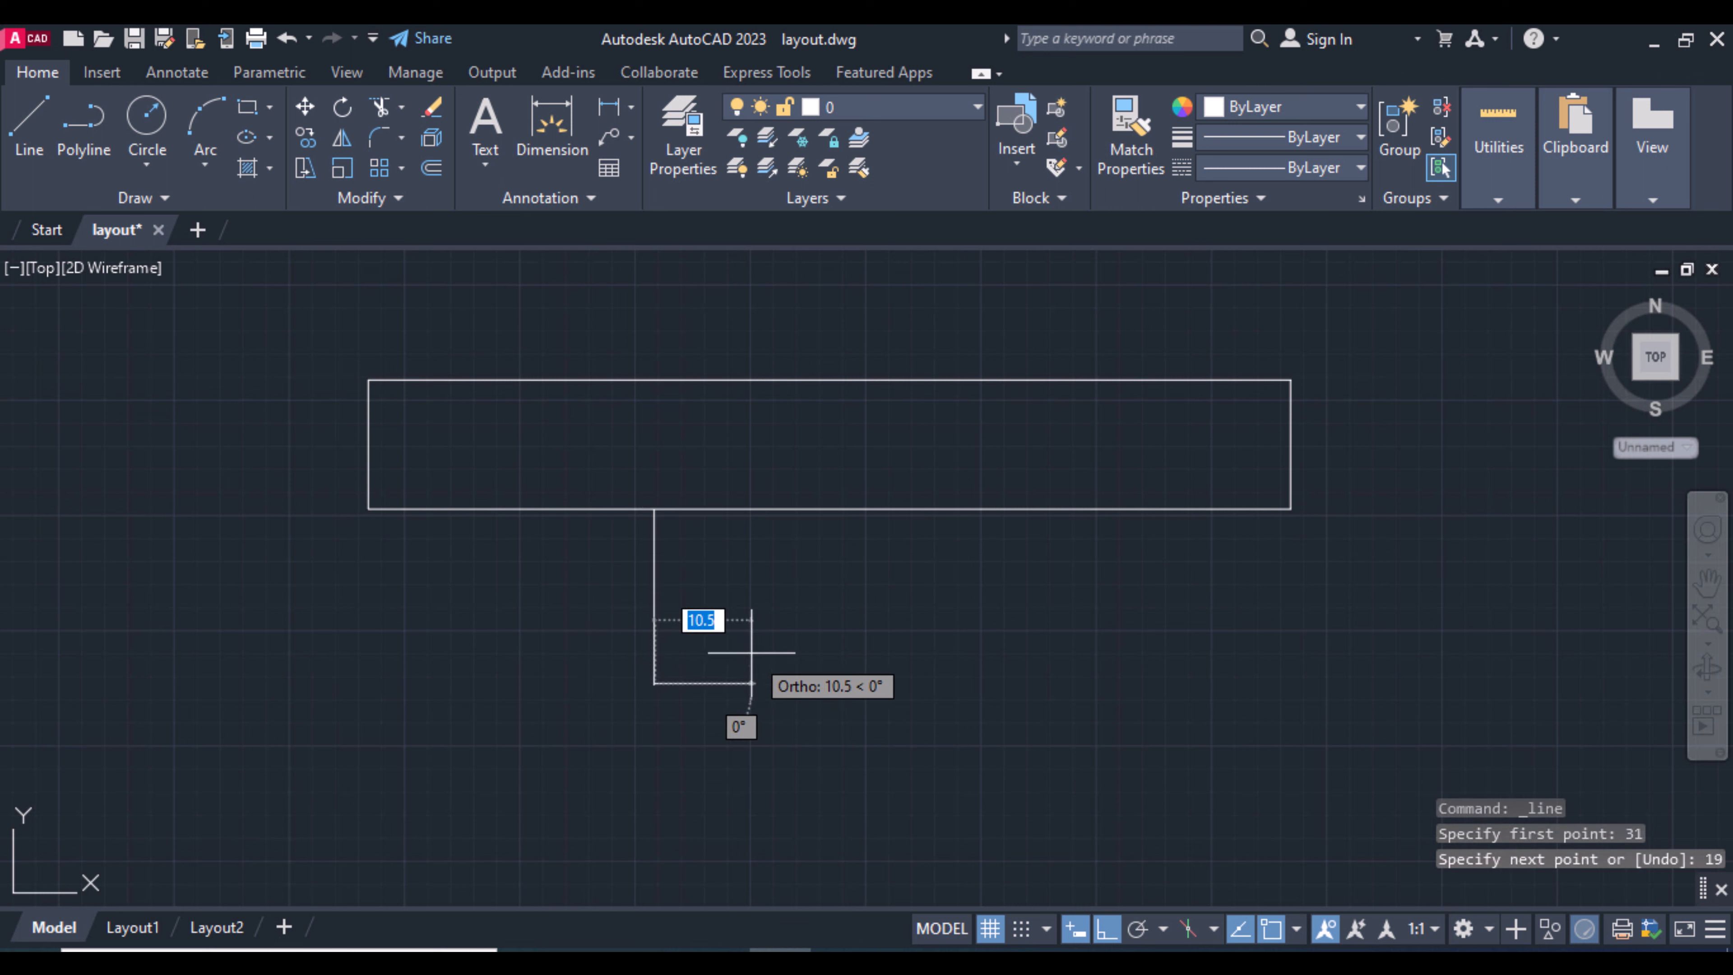
text(2.5)
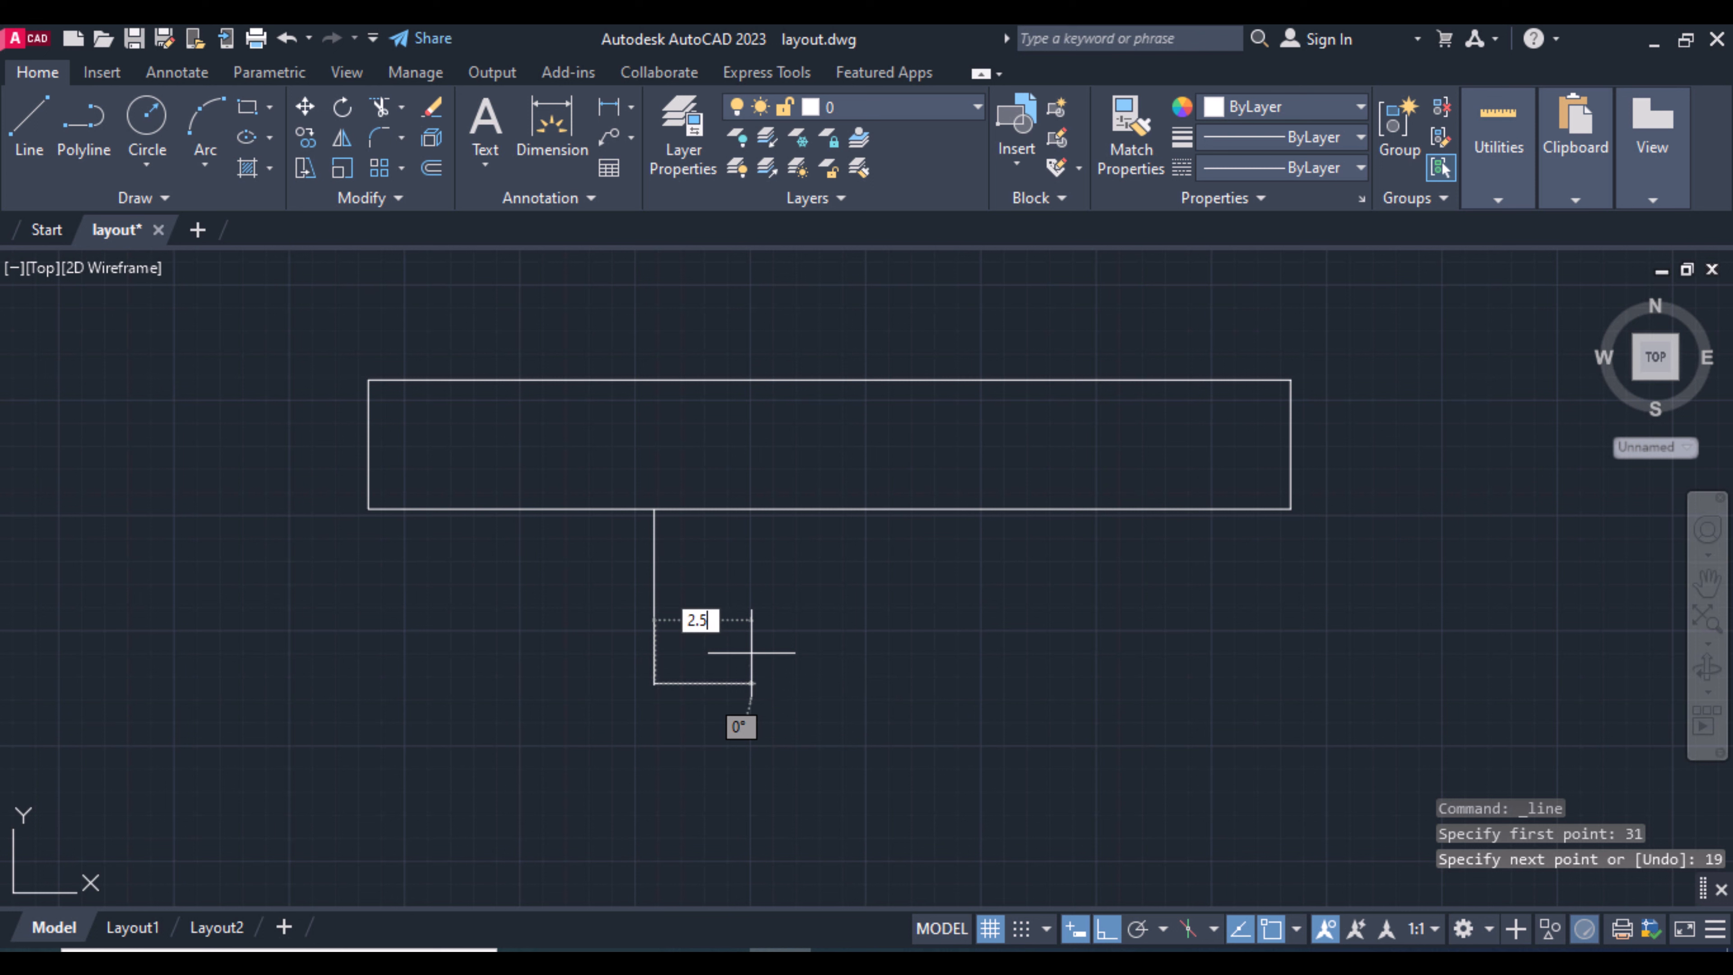
key(Return)
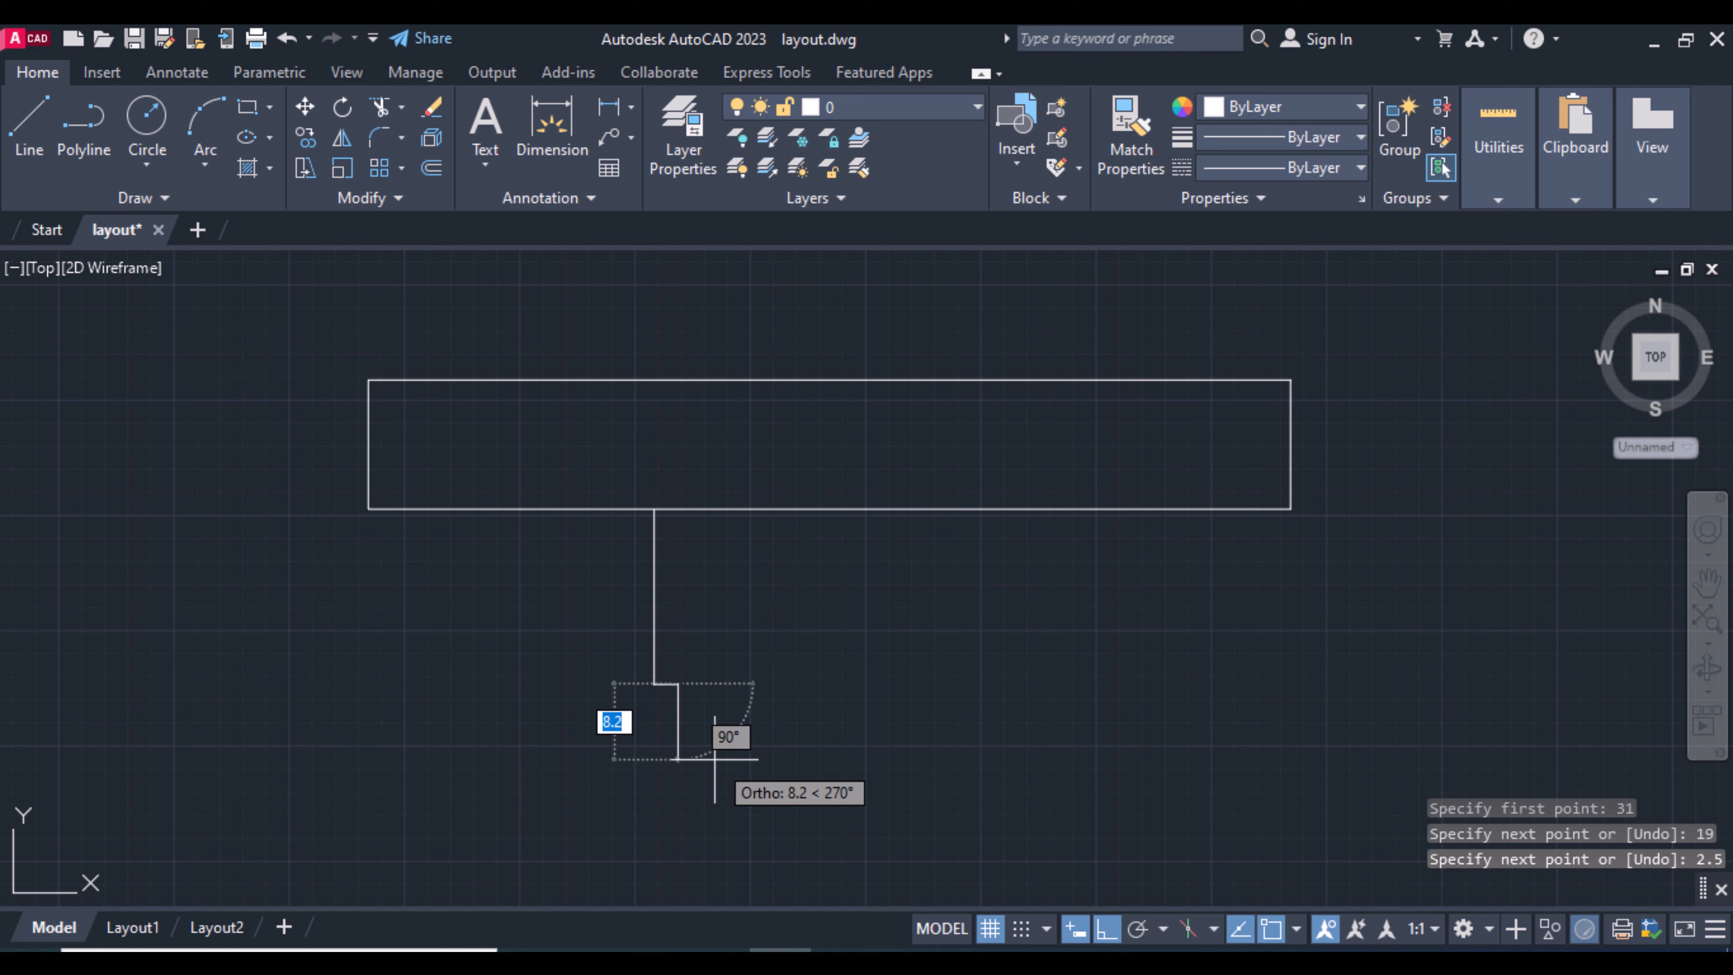
Continue the outline 10 downward, 35 to the right and 10 back up.
text(10)
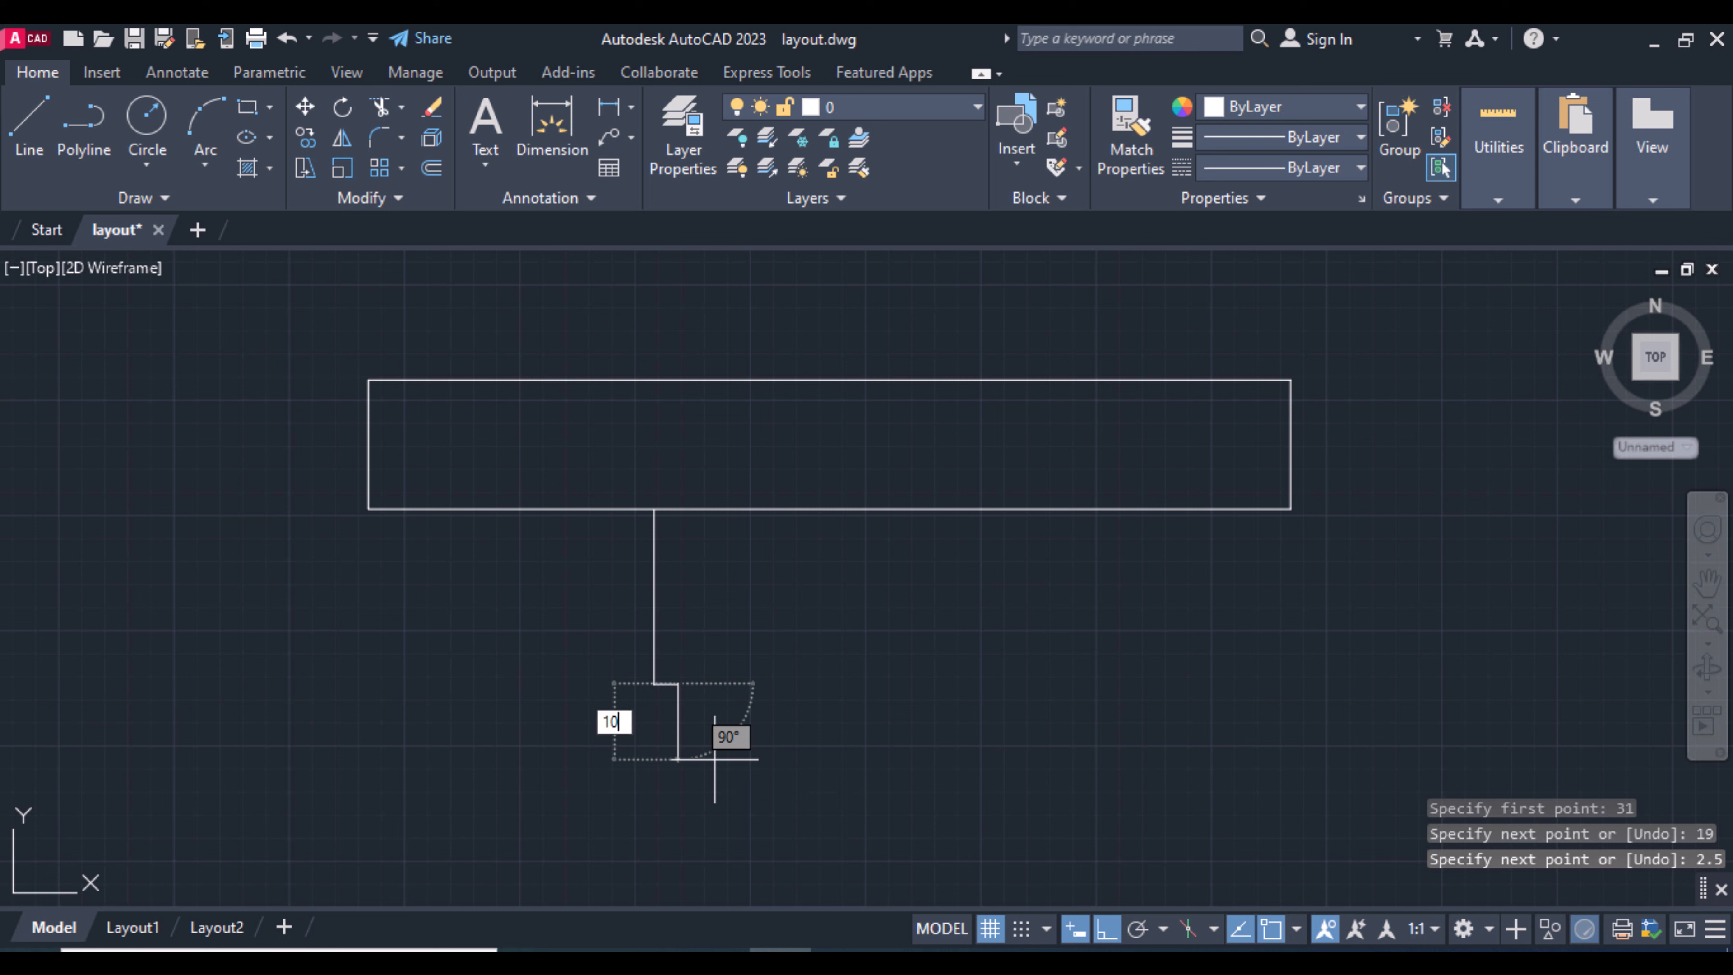
key(Return)
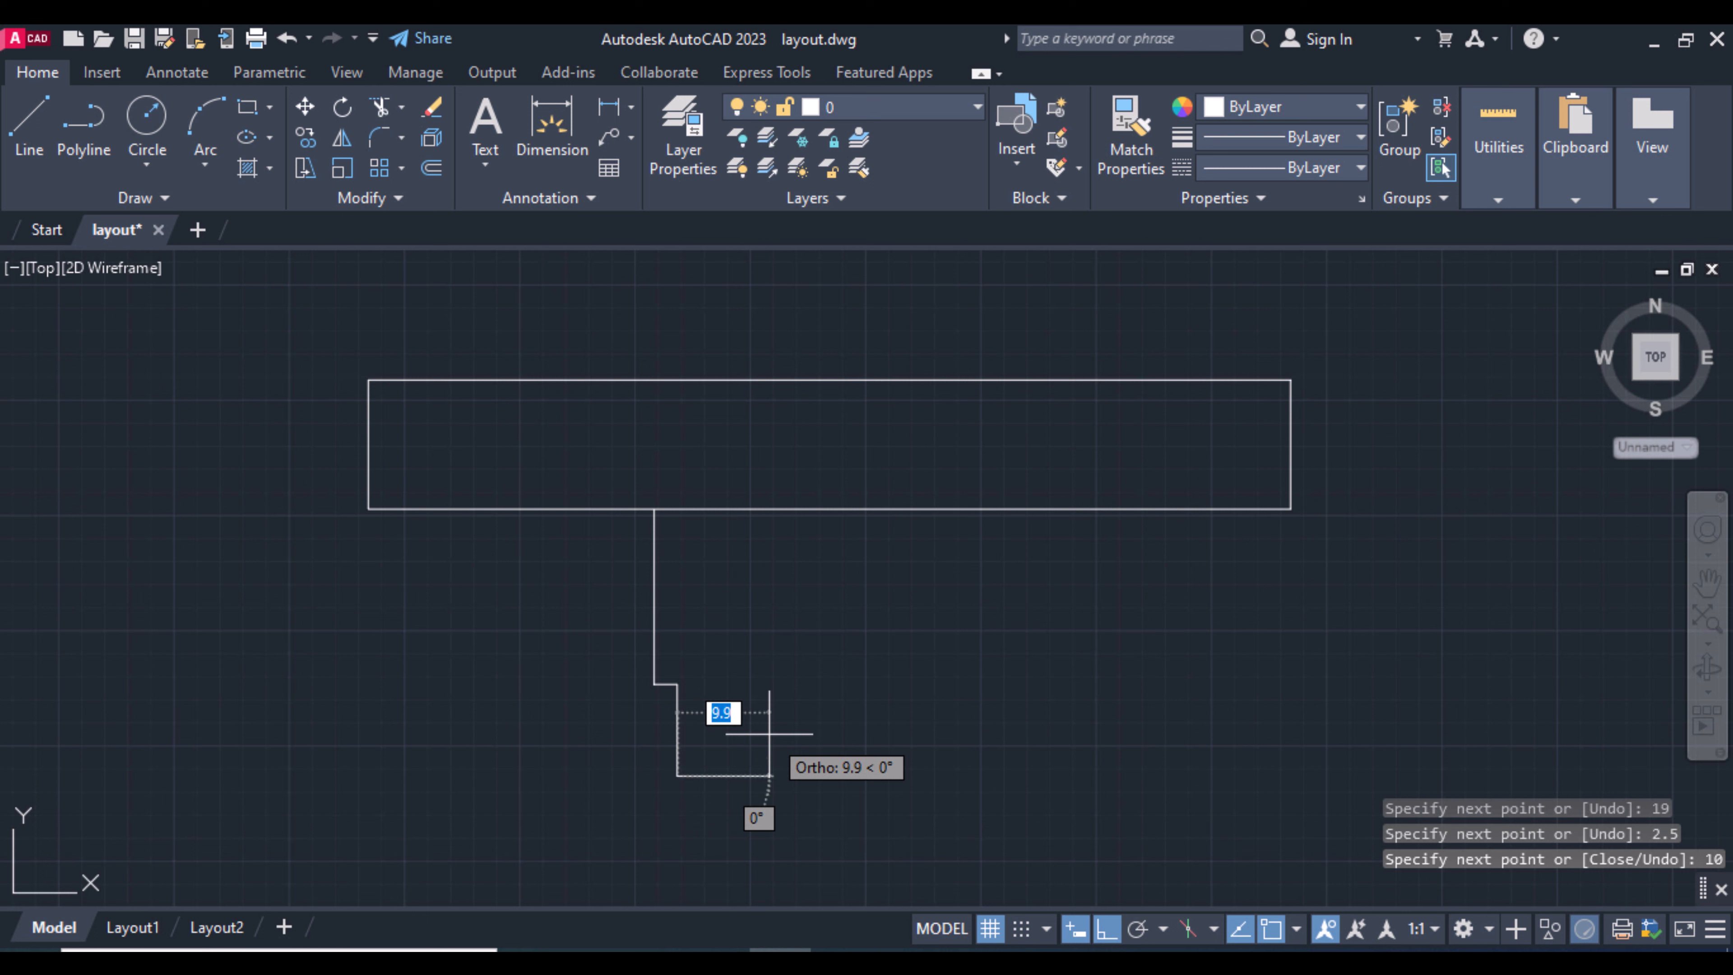
text(35)
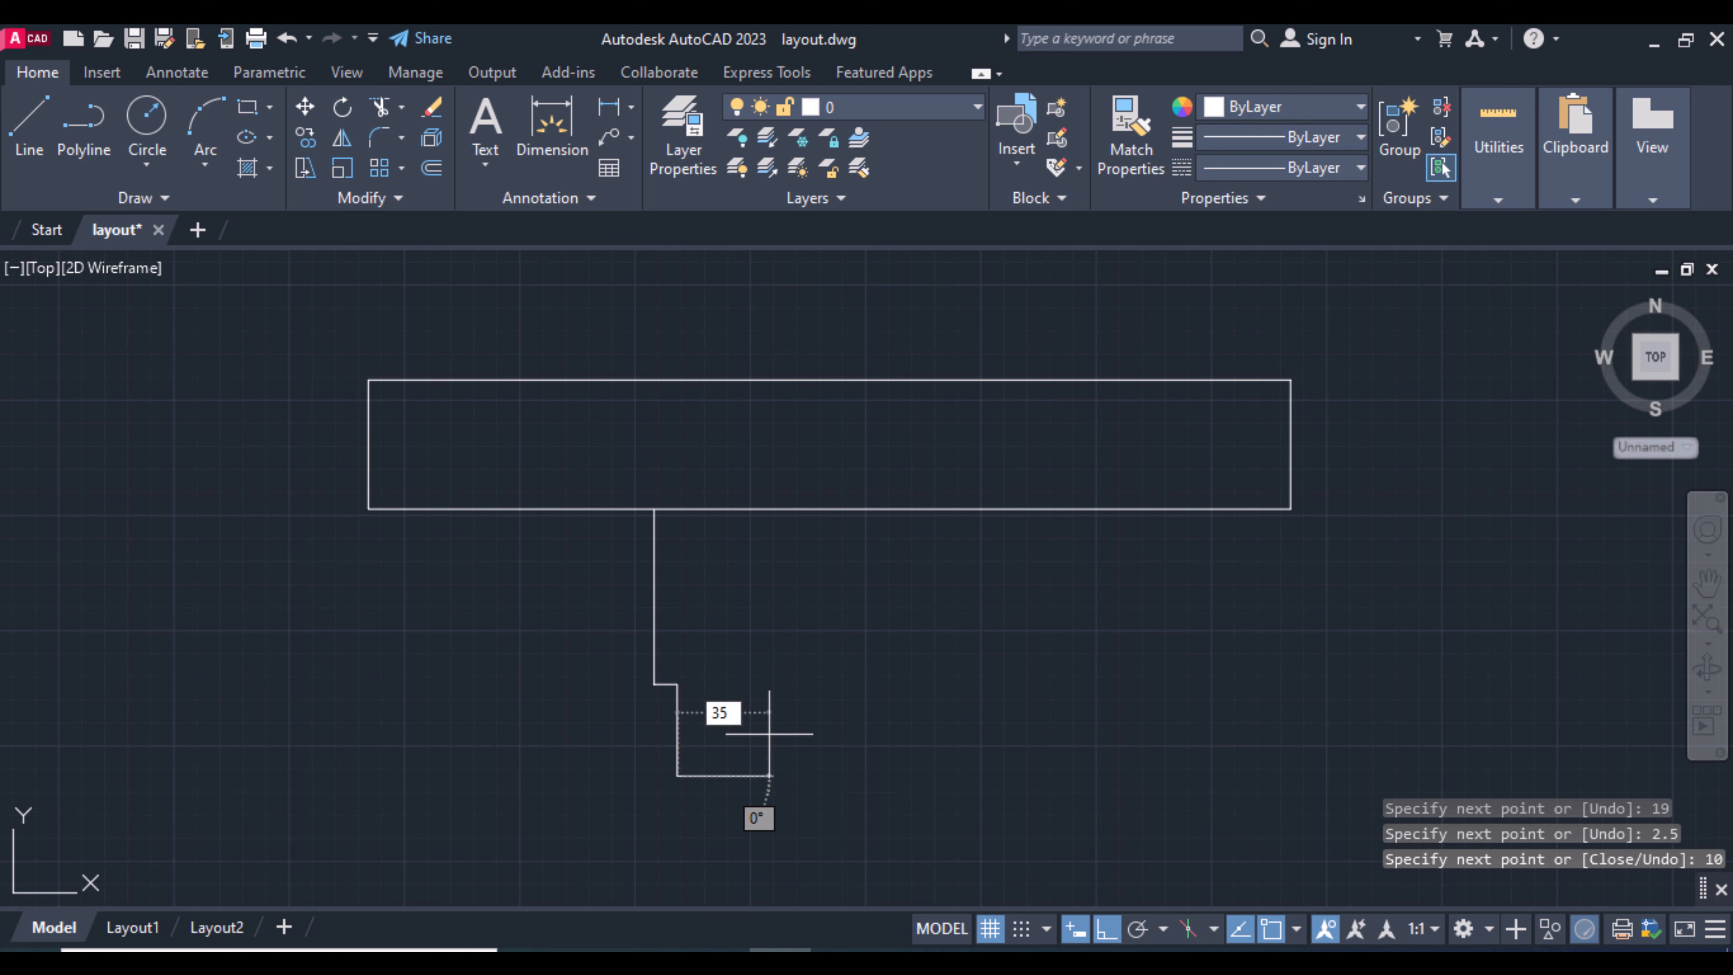
key(Return)
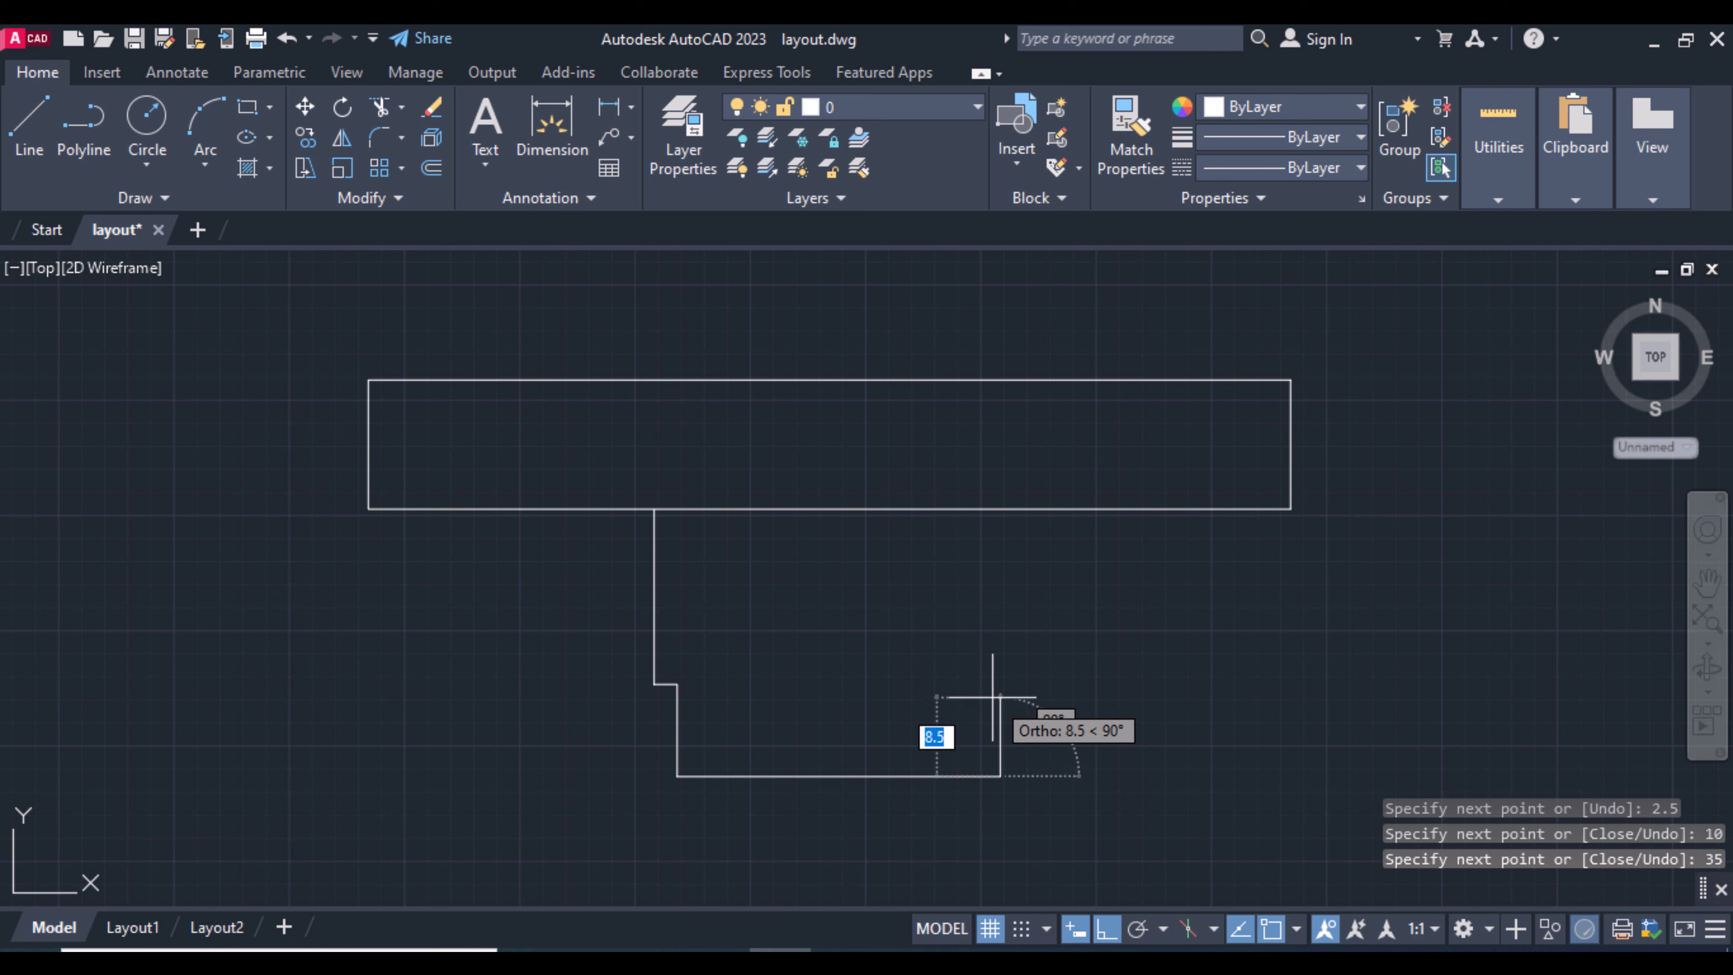
text(10)
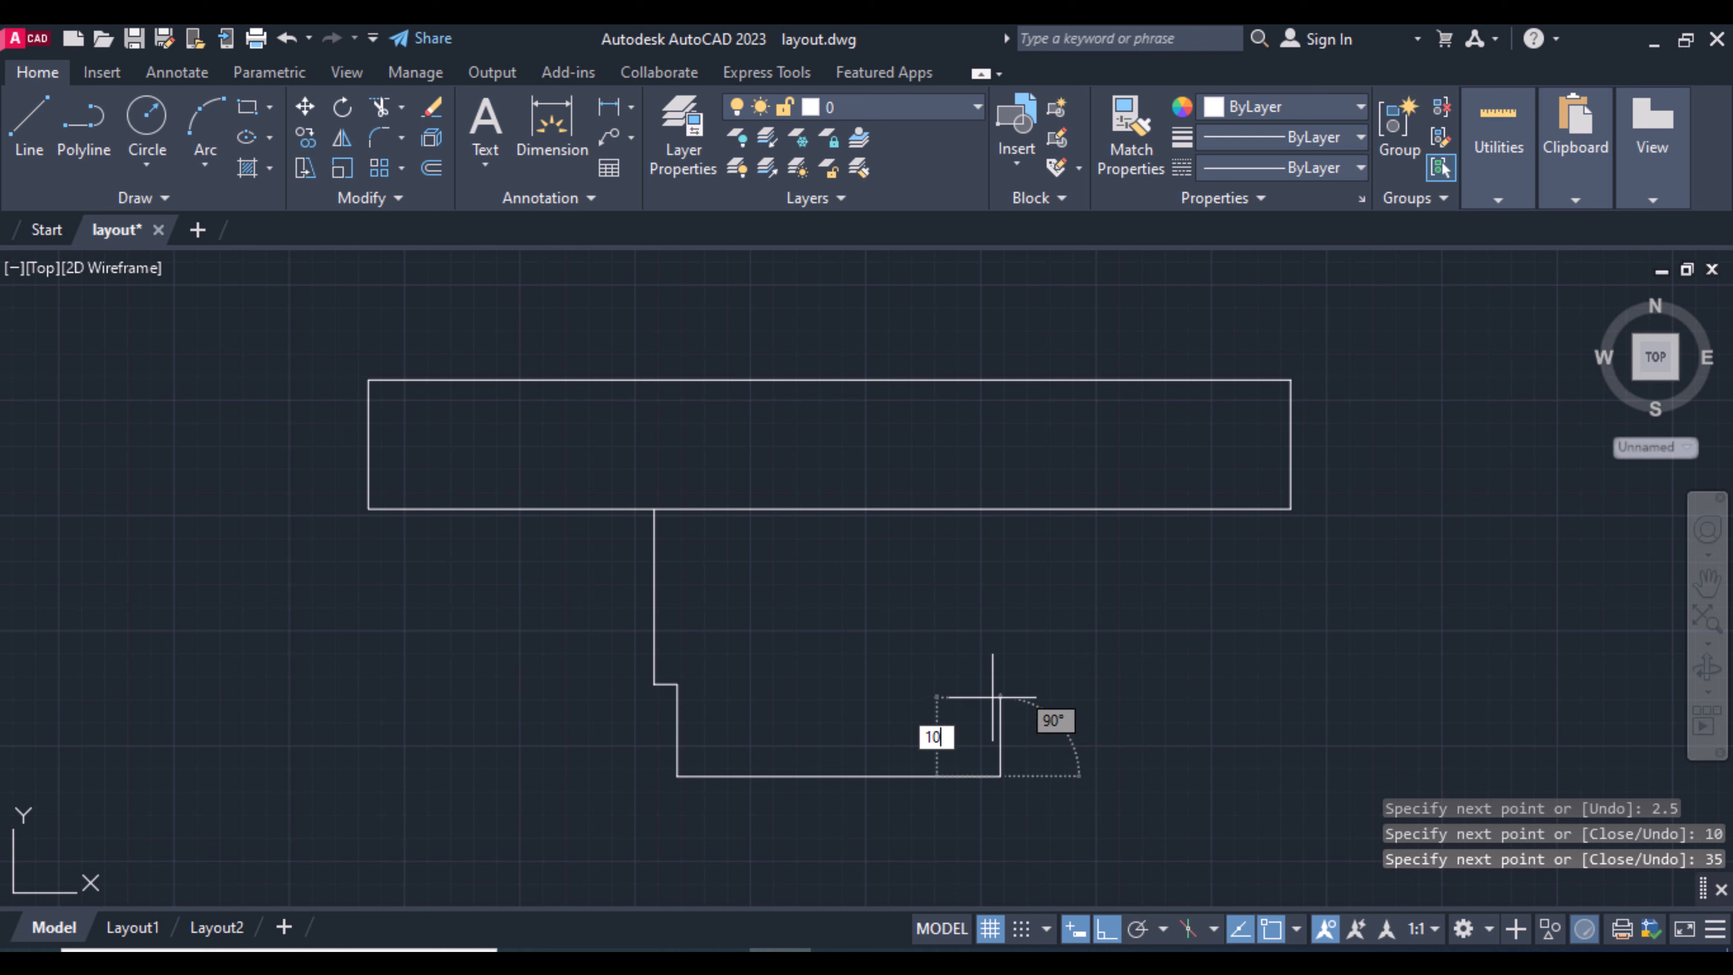
key(Return)
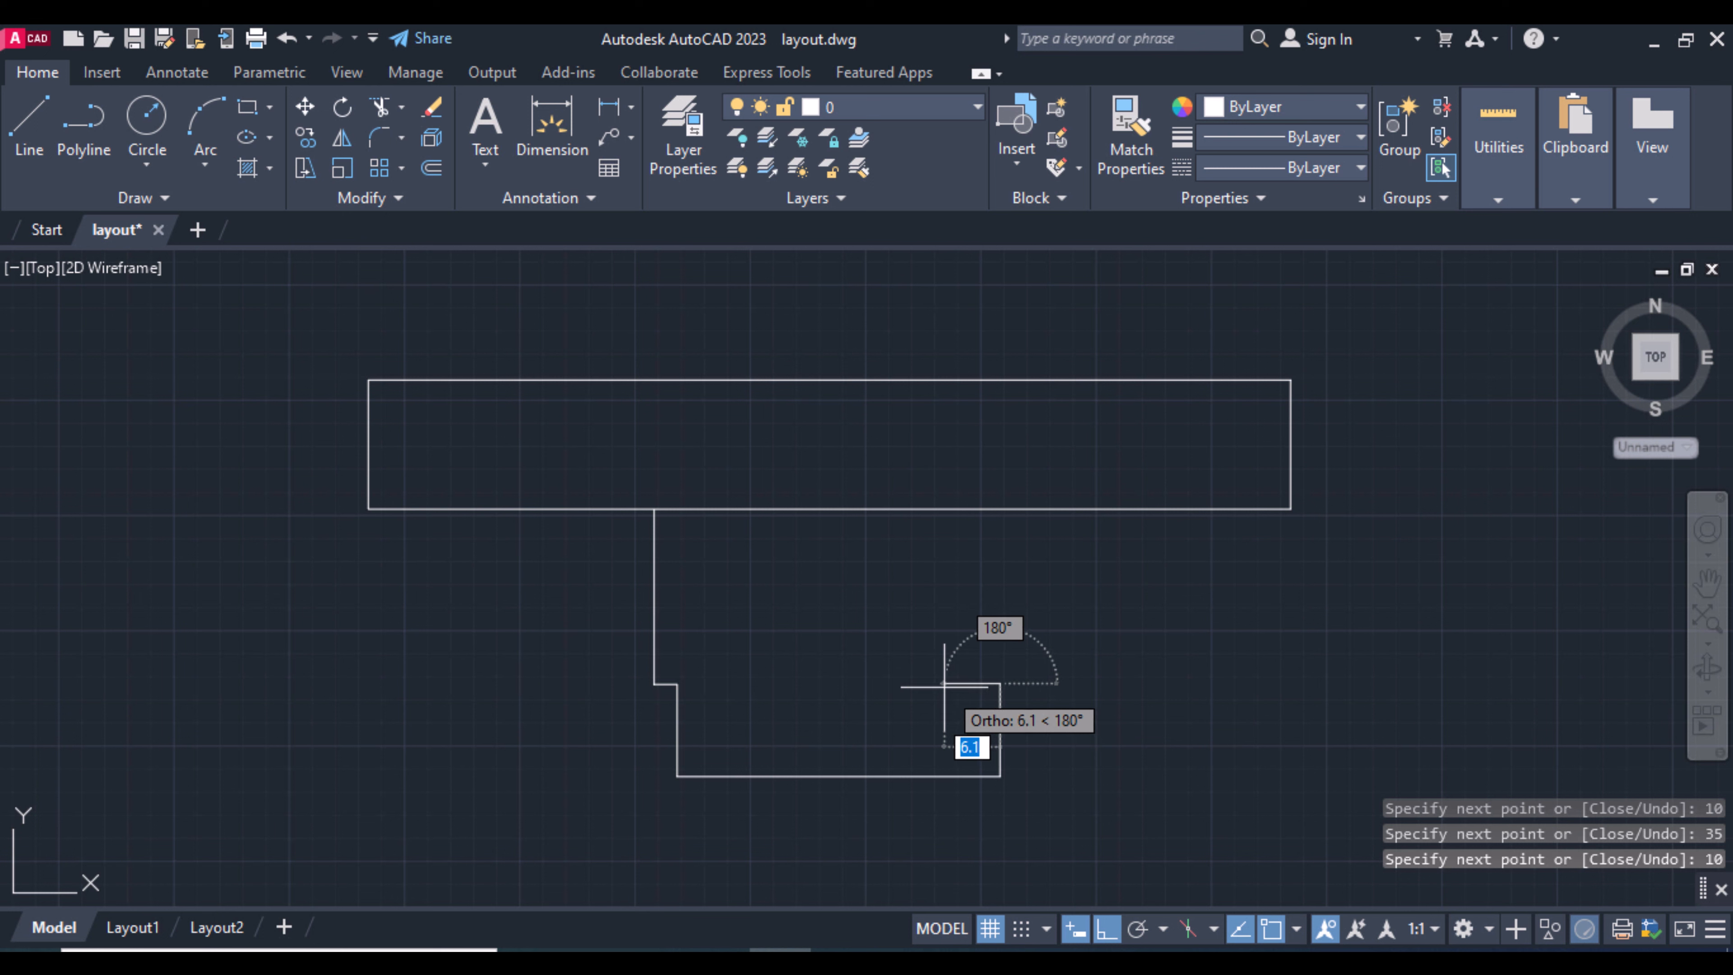
text(0)
key(BackSpace)
text(2)
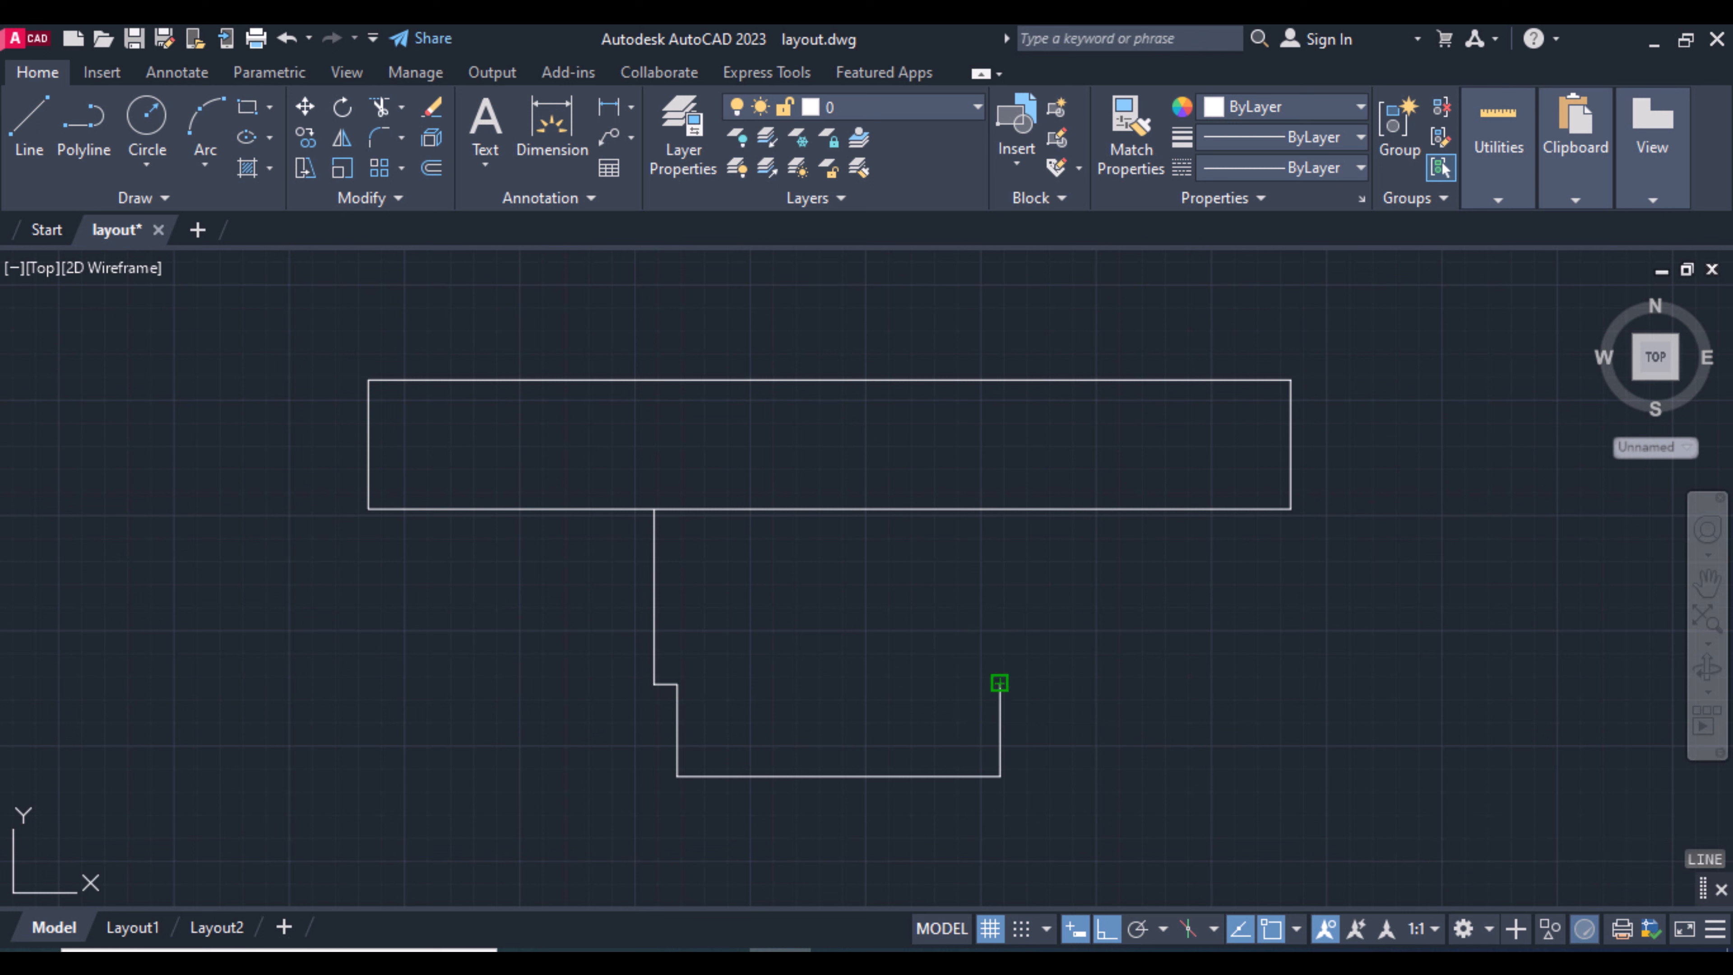
Draw the right shoulder from the upper end of the 10 riser, 2.5 to the right and straight up to the rectangle's lower edge.
click(1000, 684)
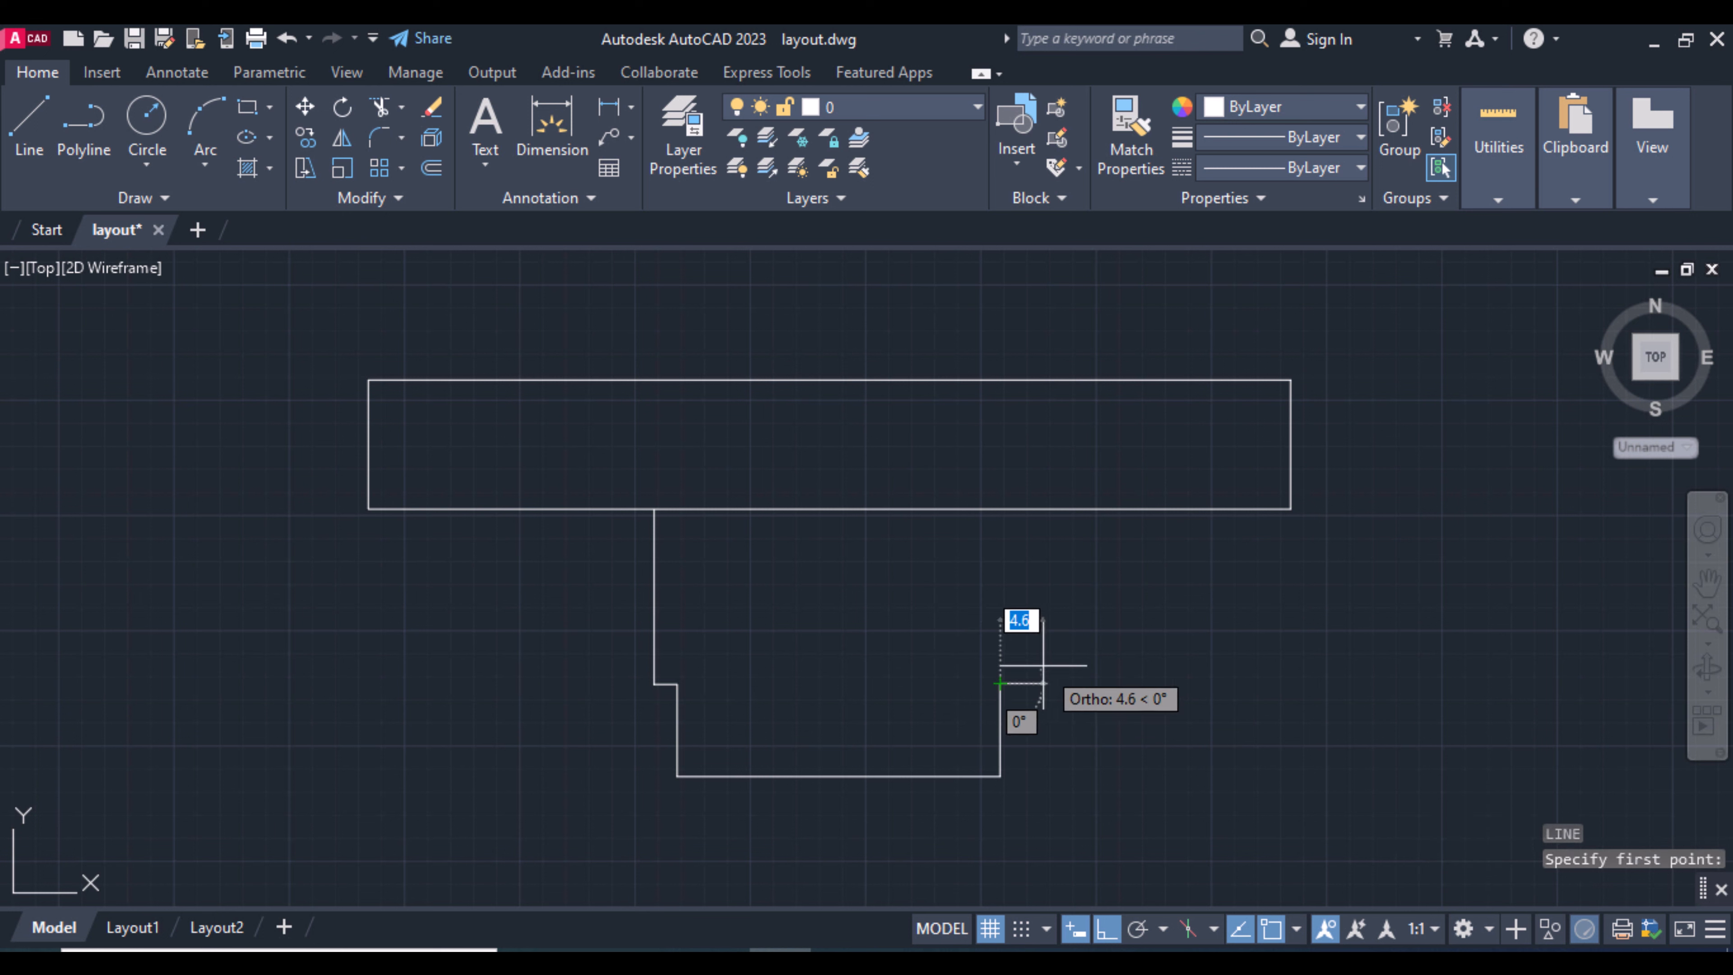
text(2.5)
key(Return)
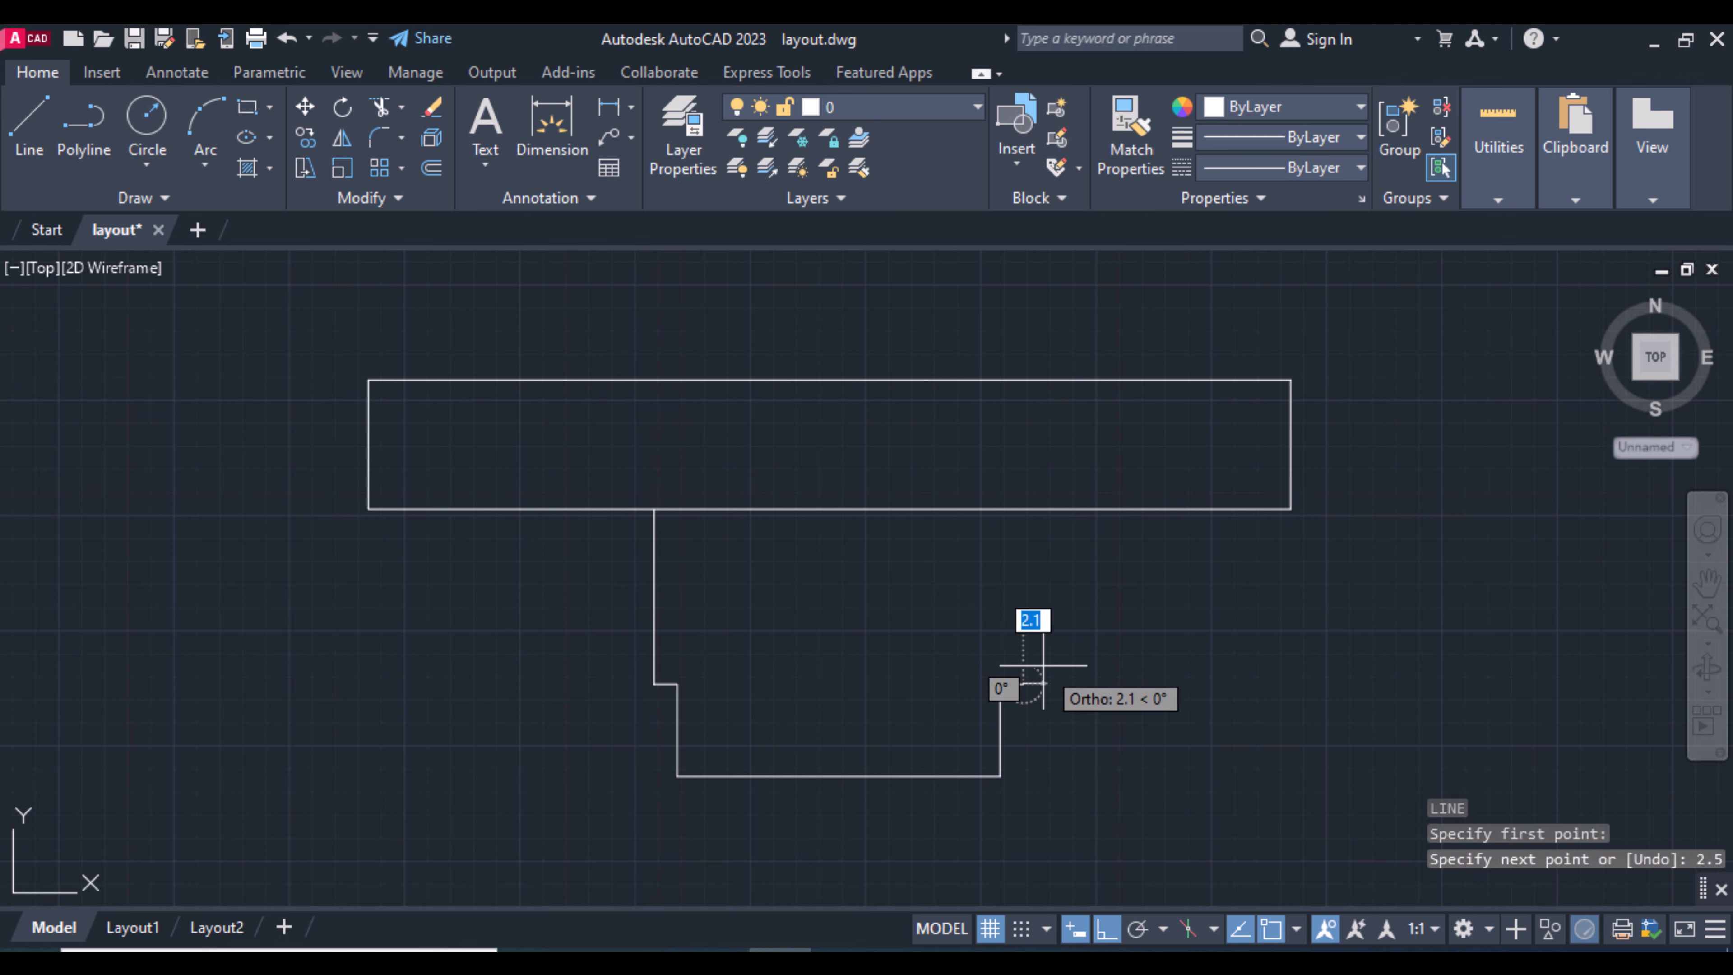
click(1024, 508)
key(Return)
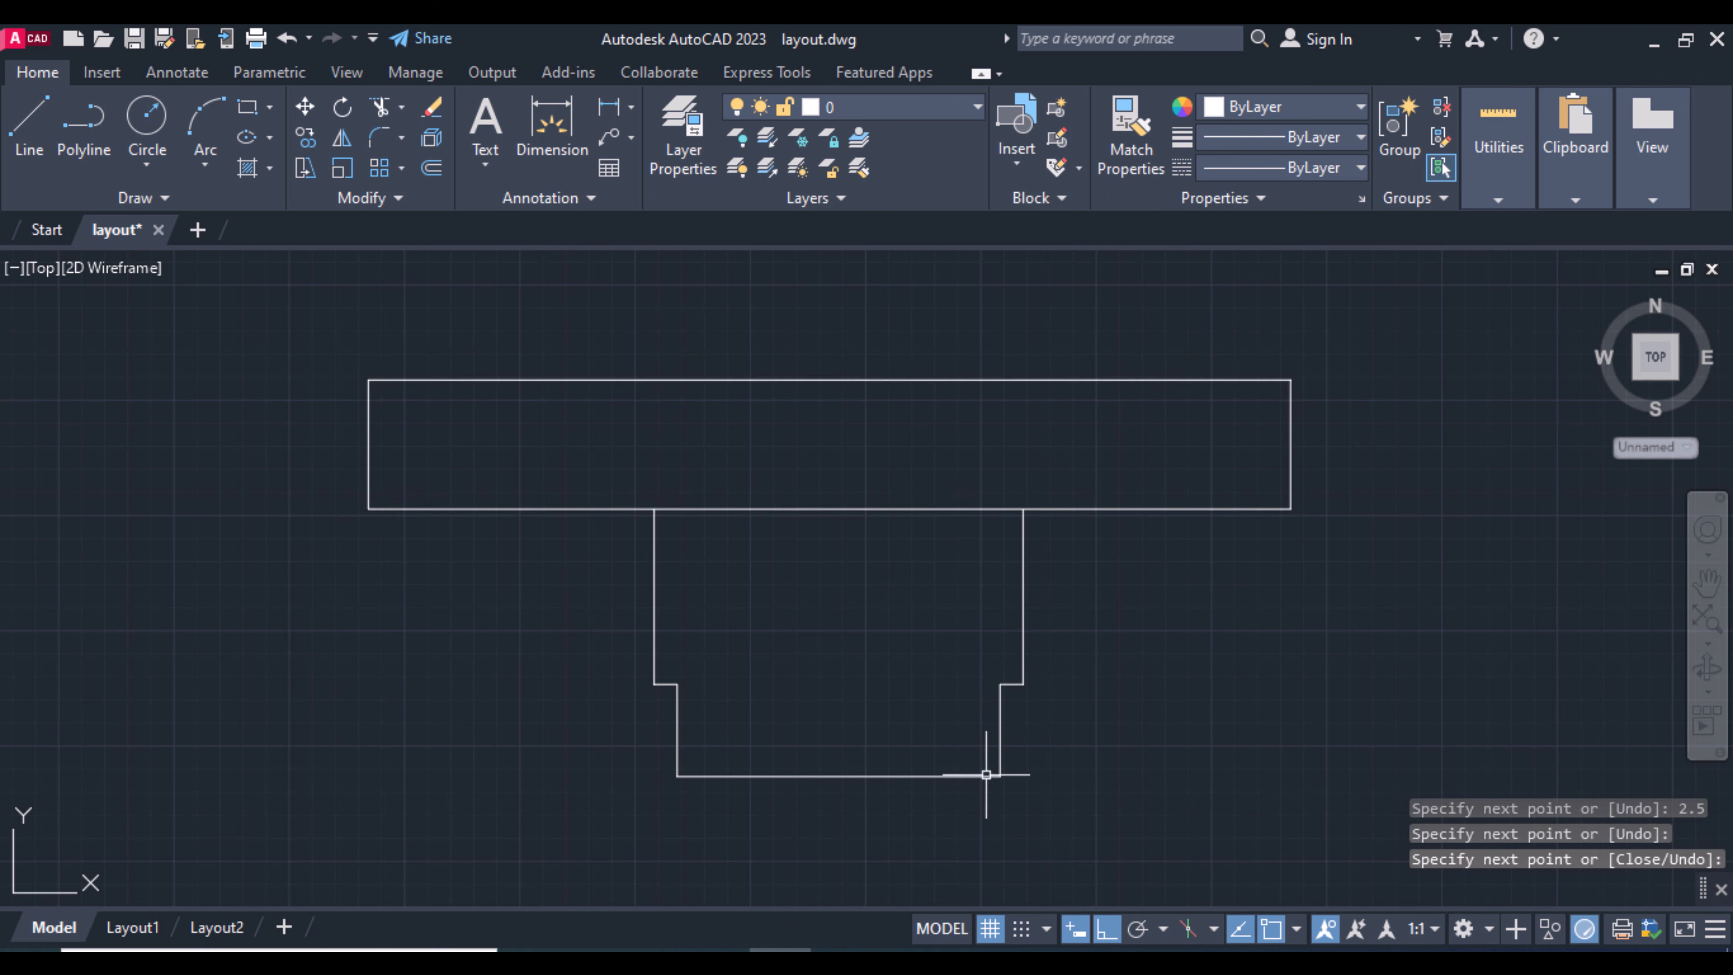
Trim the portion of the rectangle's lower edge lying between the two vertical sides of the stem.
text(tr)
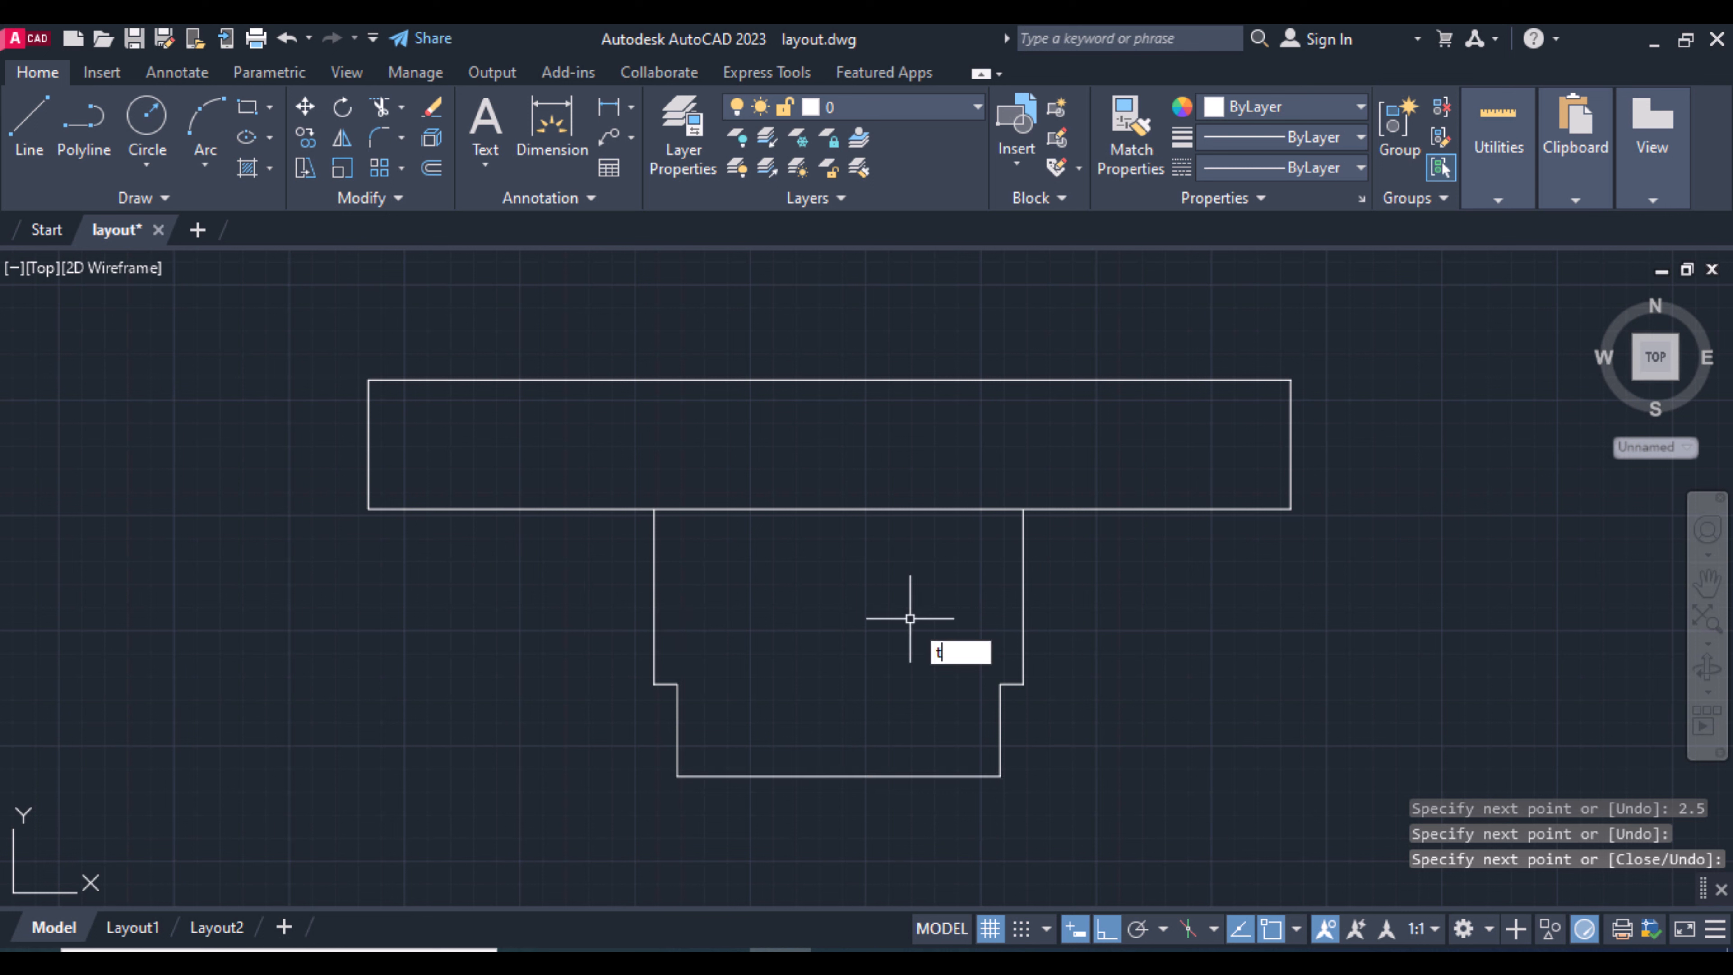
key(Return)
click(906, 616)
click(836, 493)
key(Return)
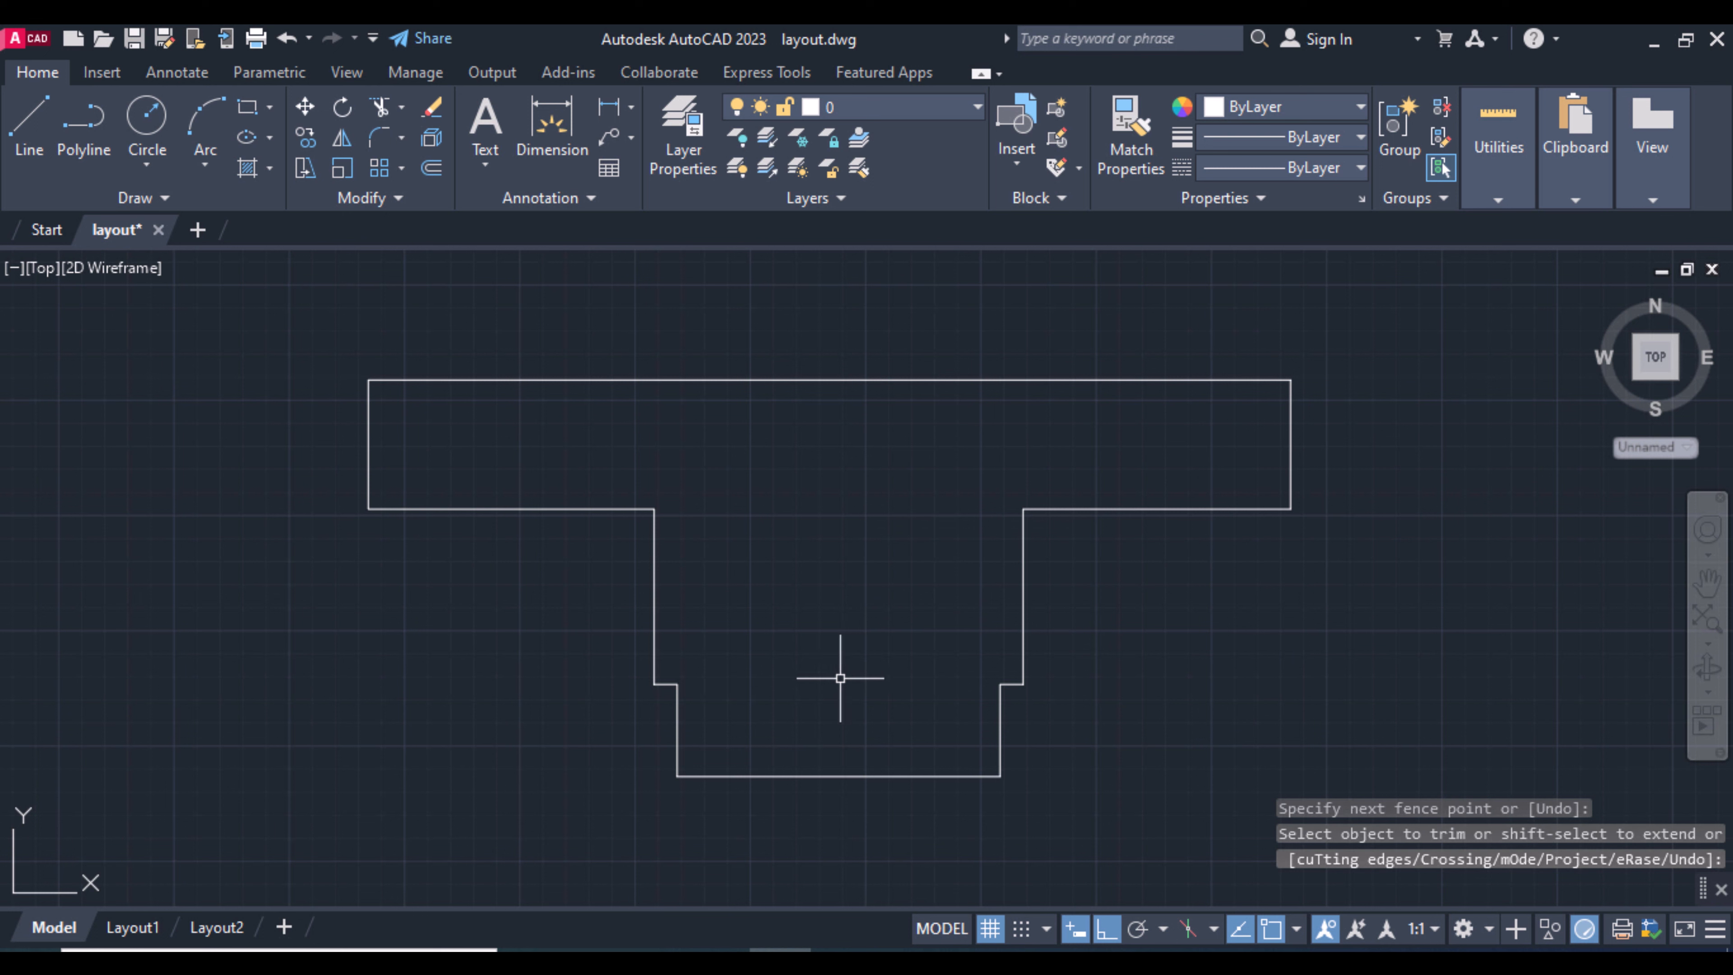
Draw the lower recess from the stem's bottom-left corner: 3.5 right, 8 up, 28 right, and straight down to the bottom edge.
click(24, 127)
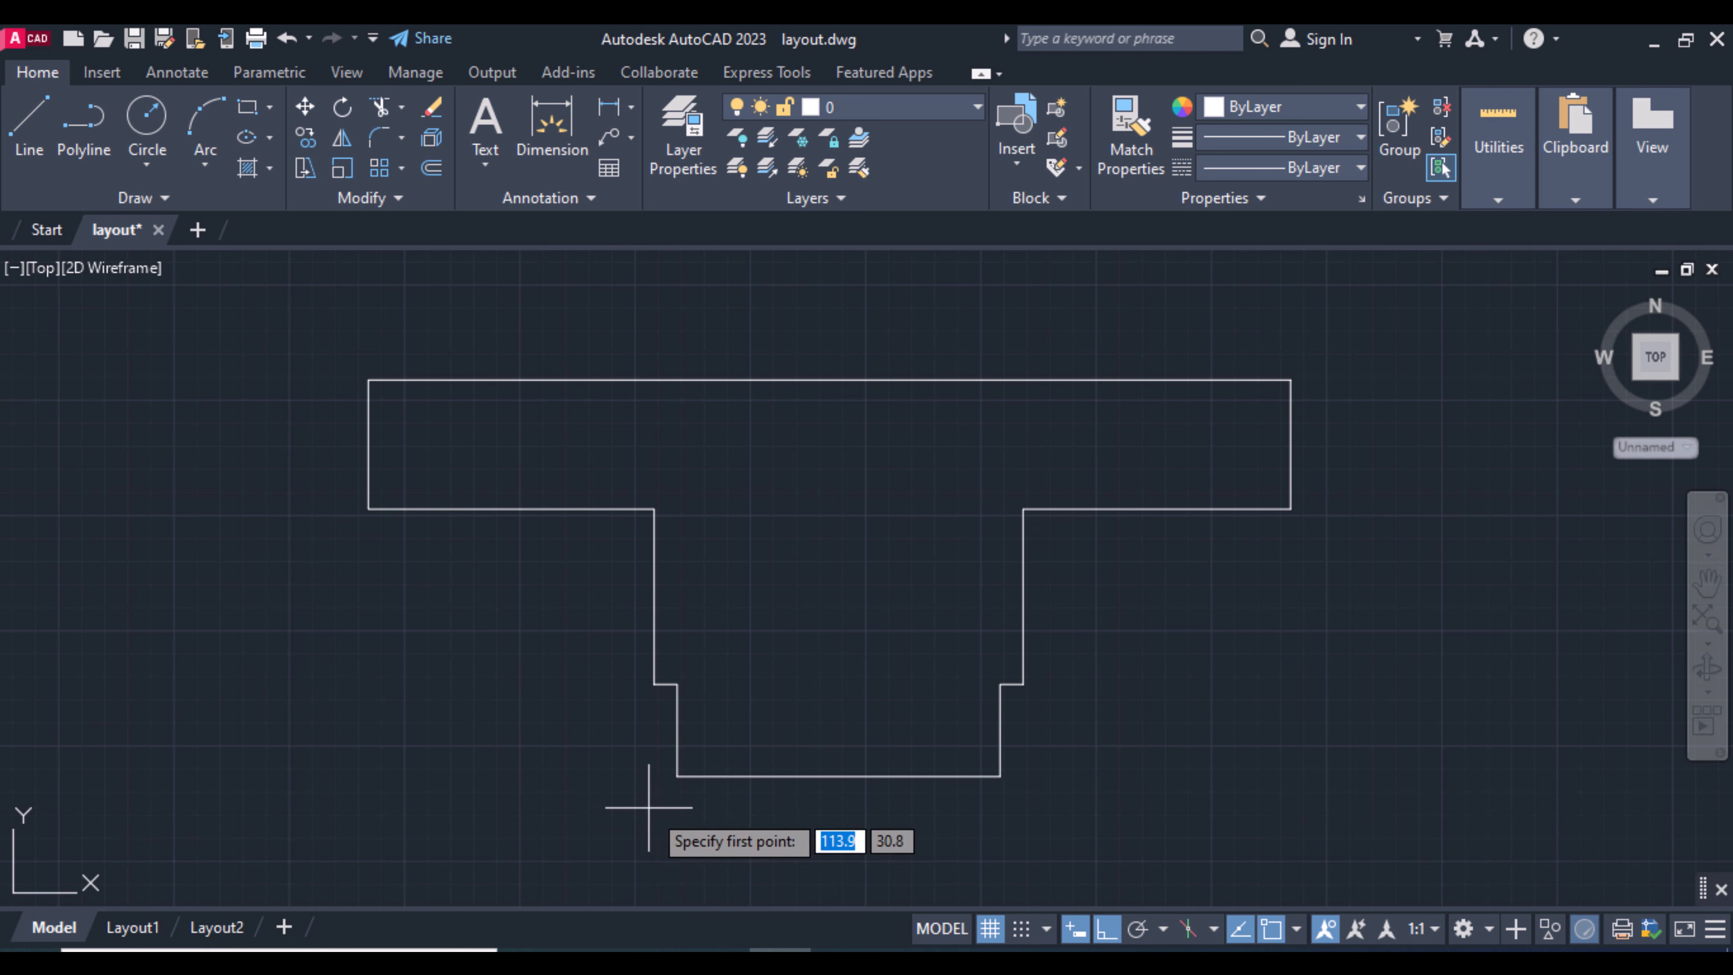
click(677, 775)
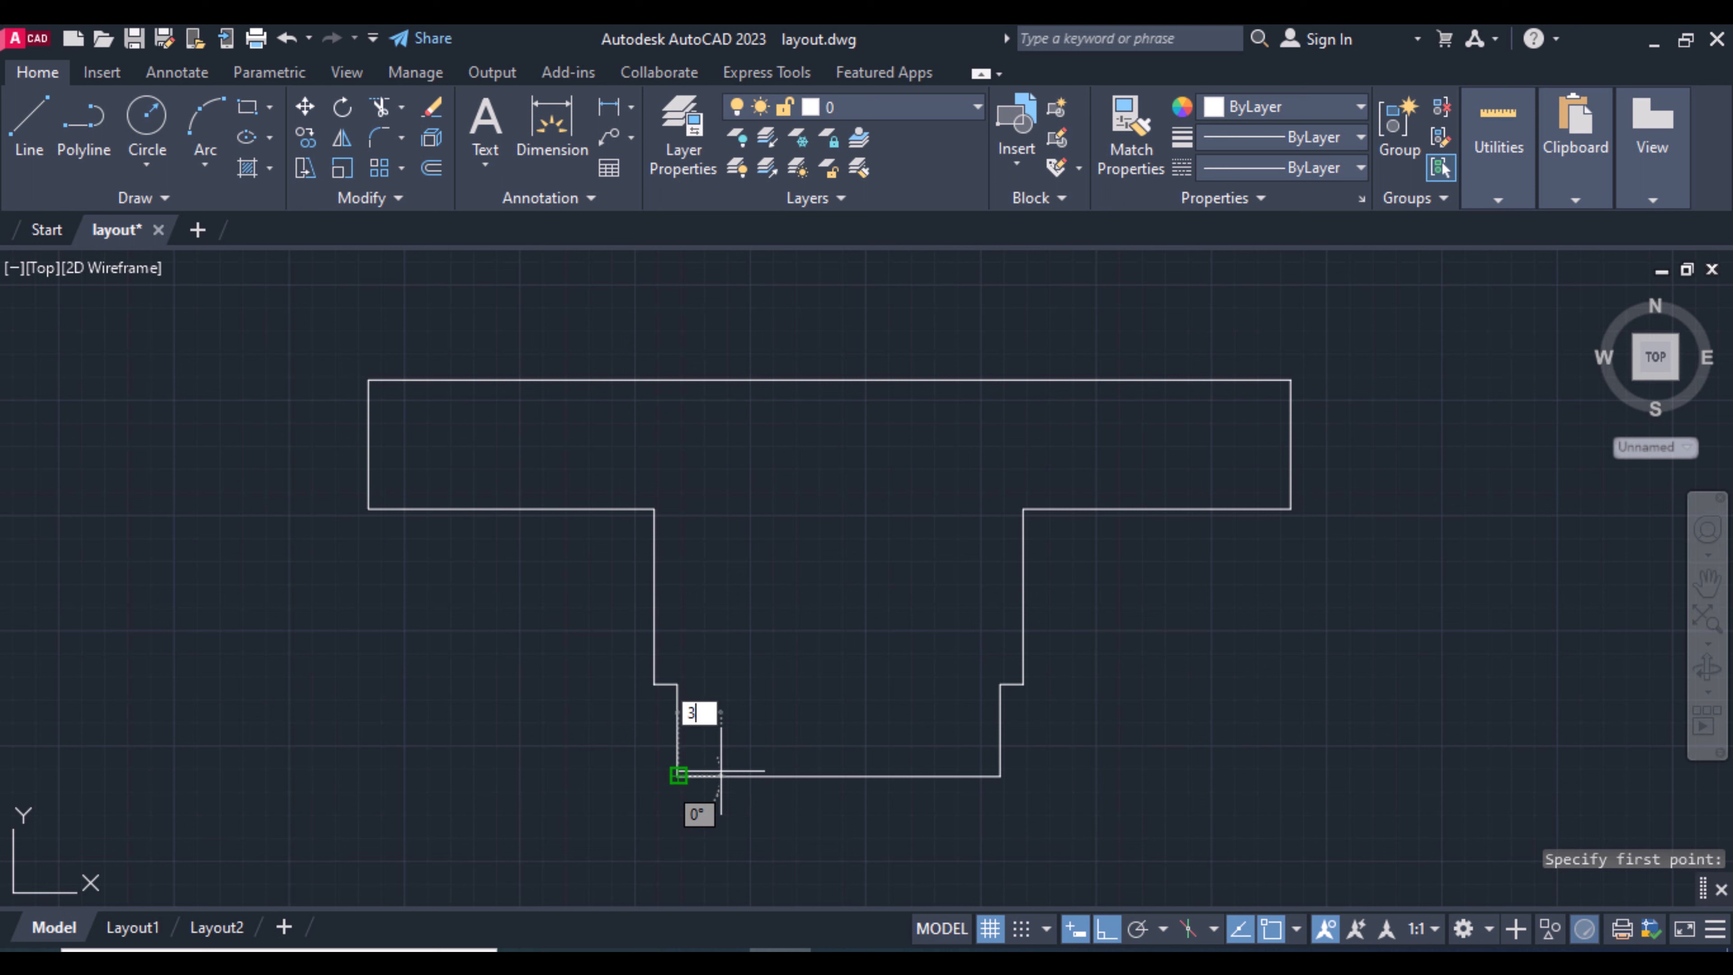
click(720, 772)
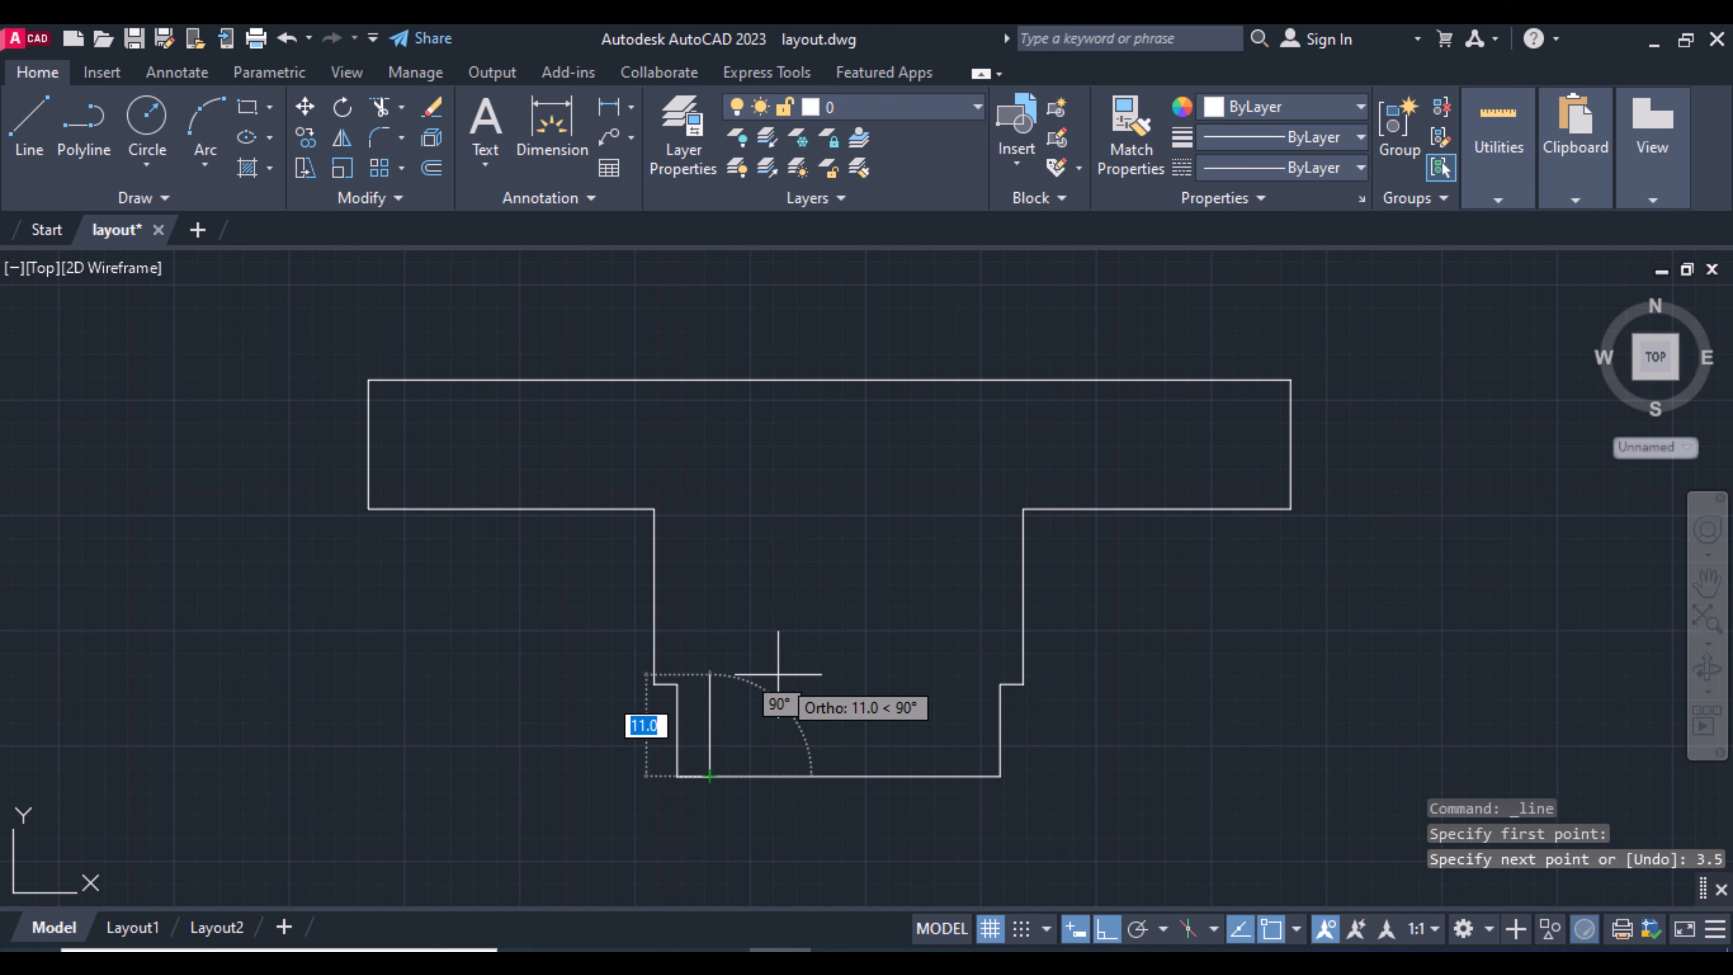
text(8)
key(Return)
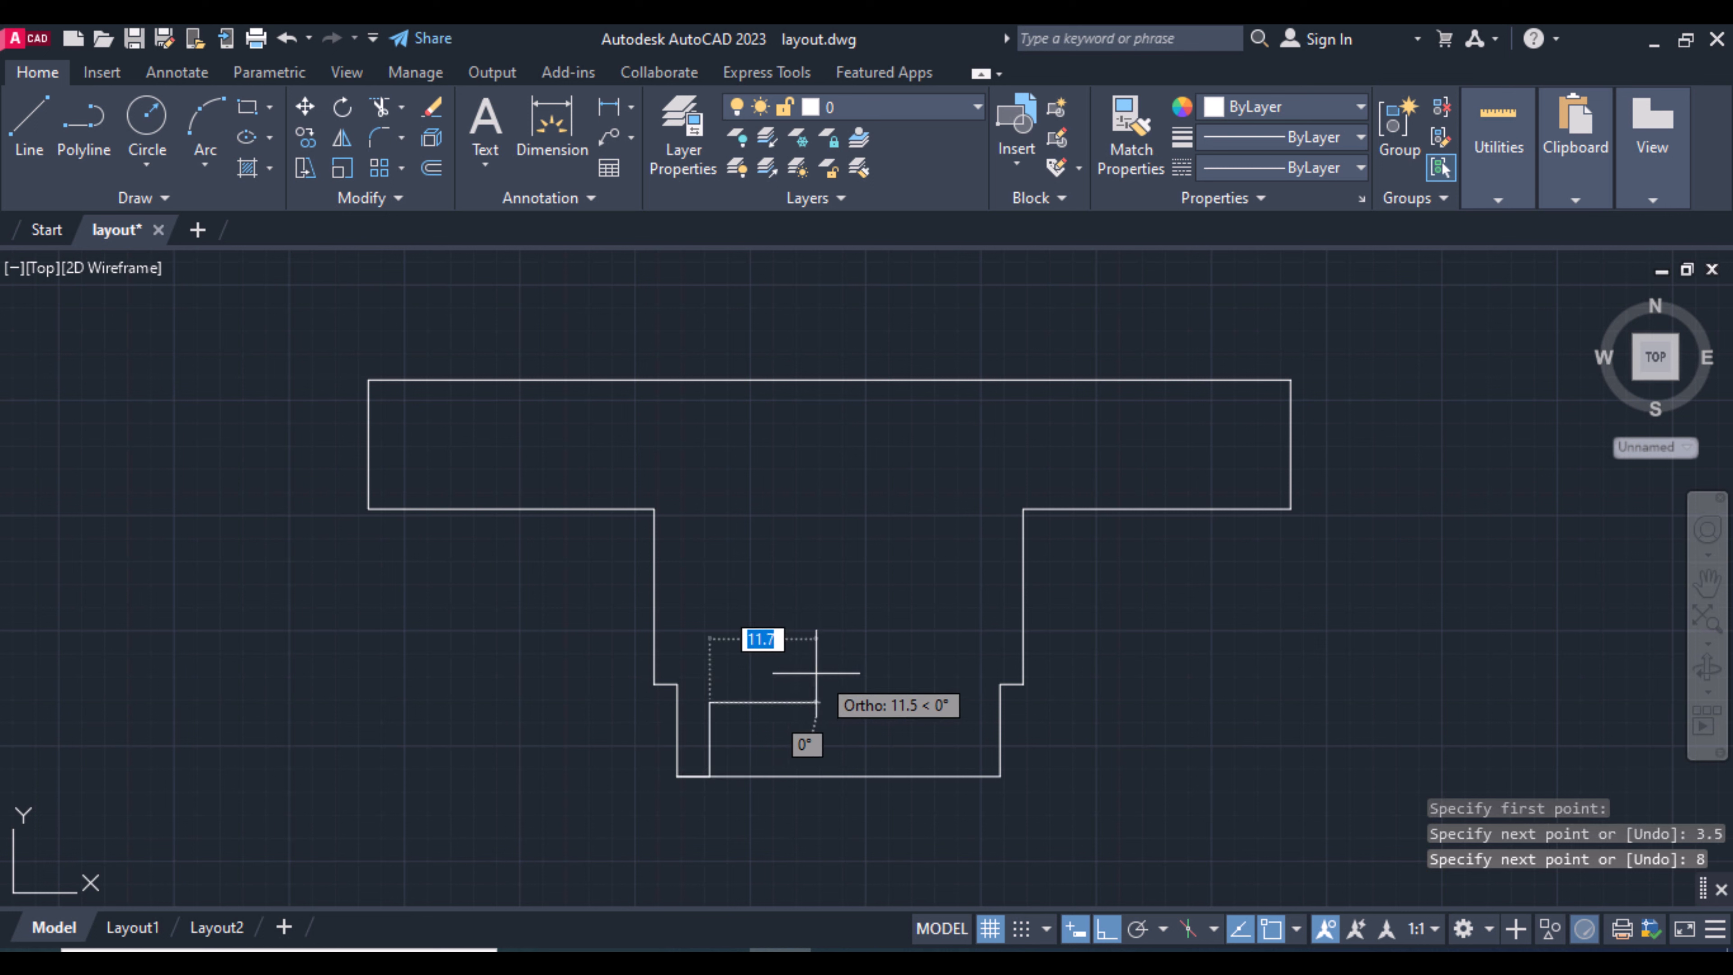
text(28)
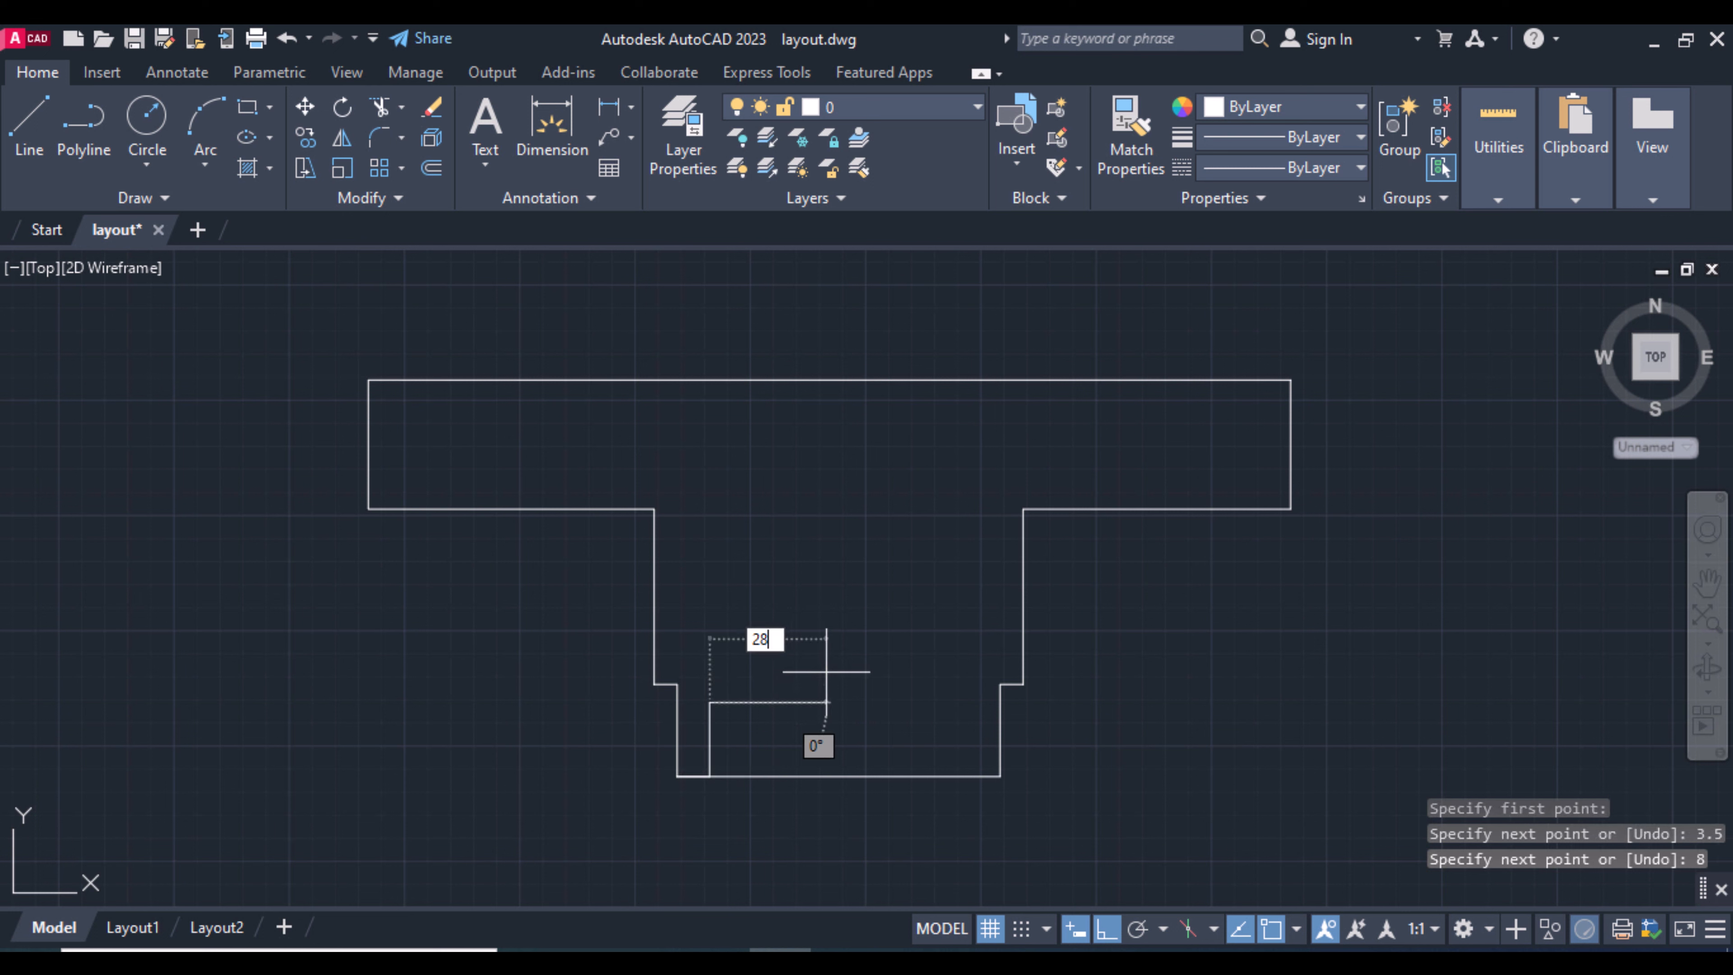
key(Return)
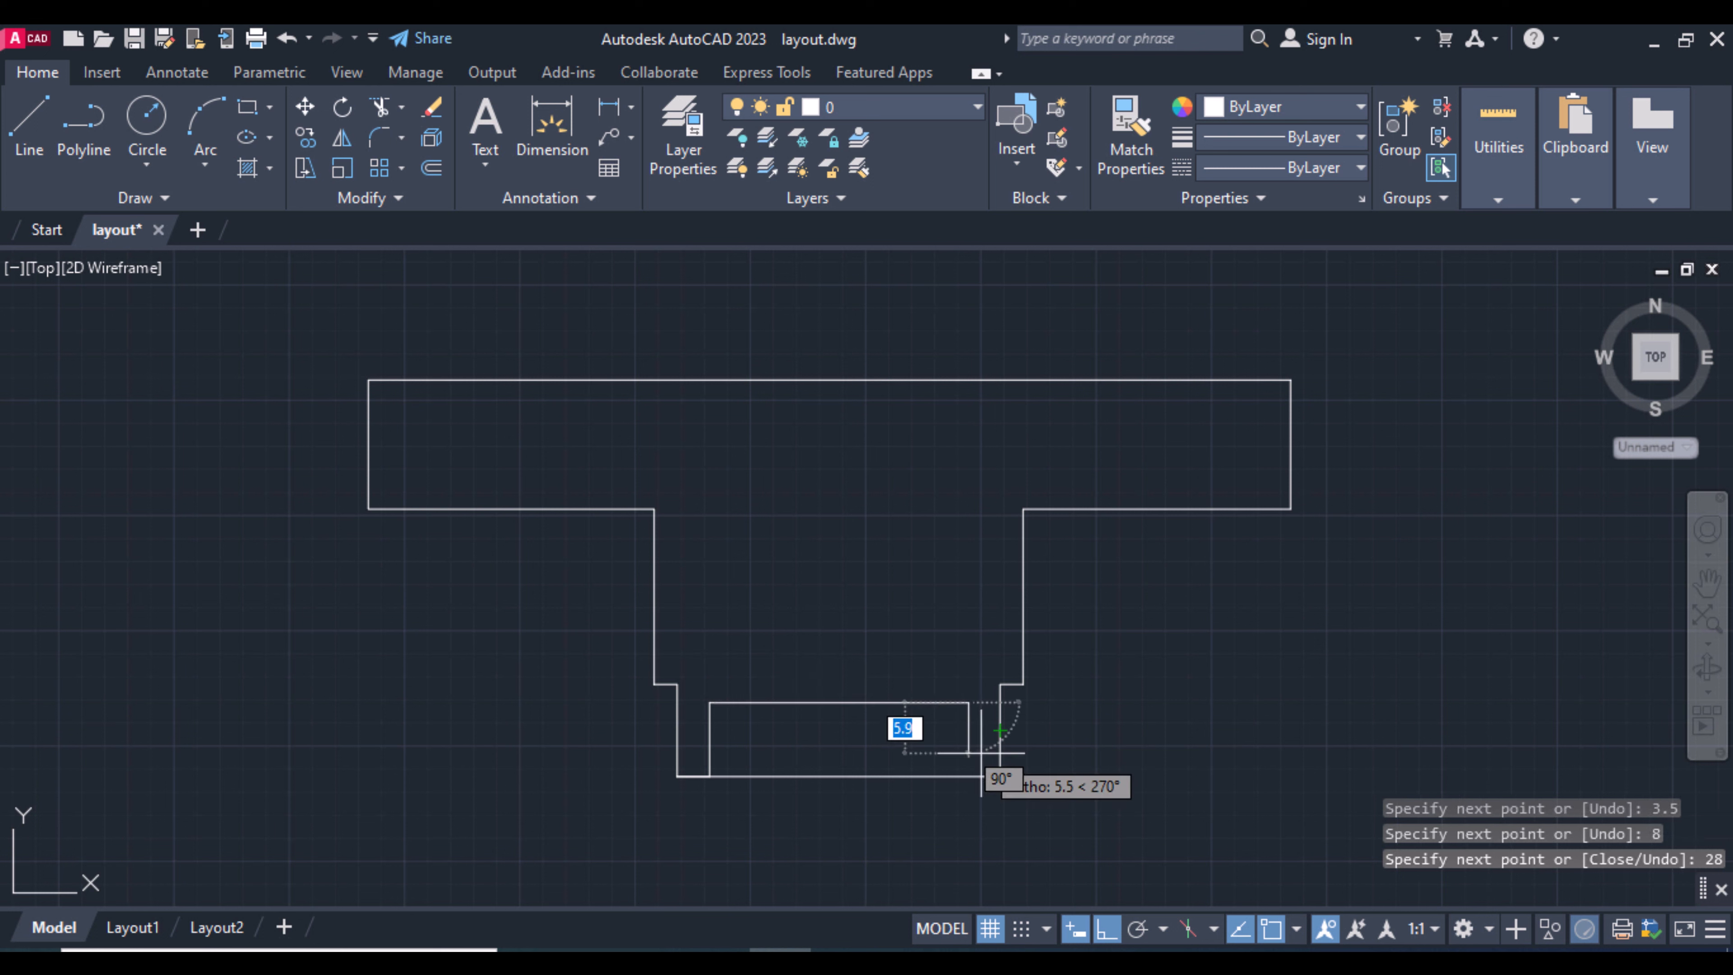
key(Return)
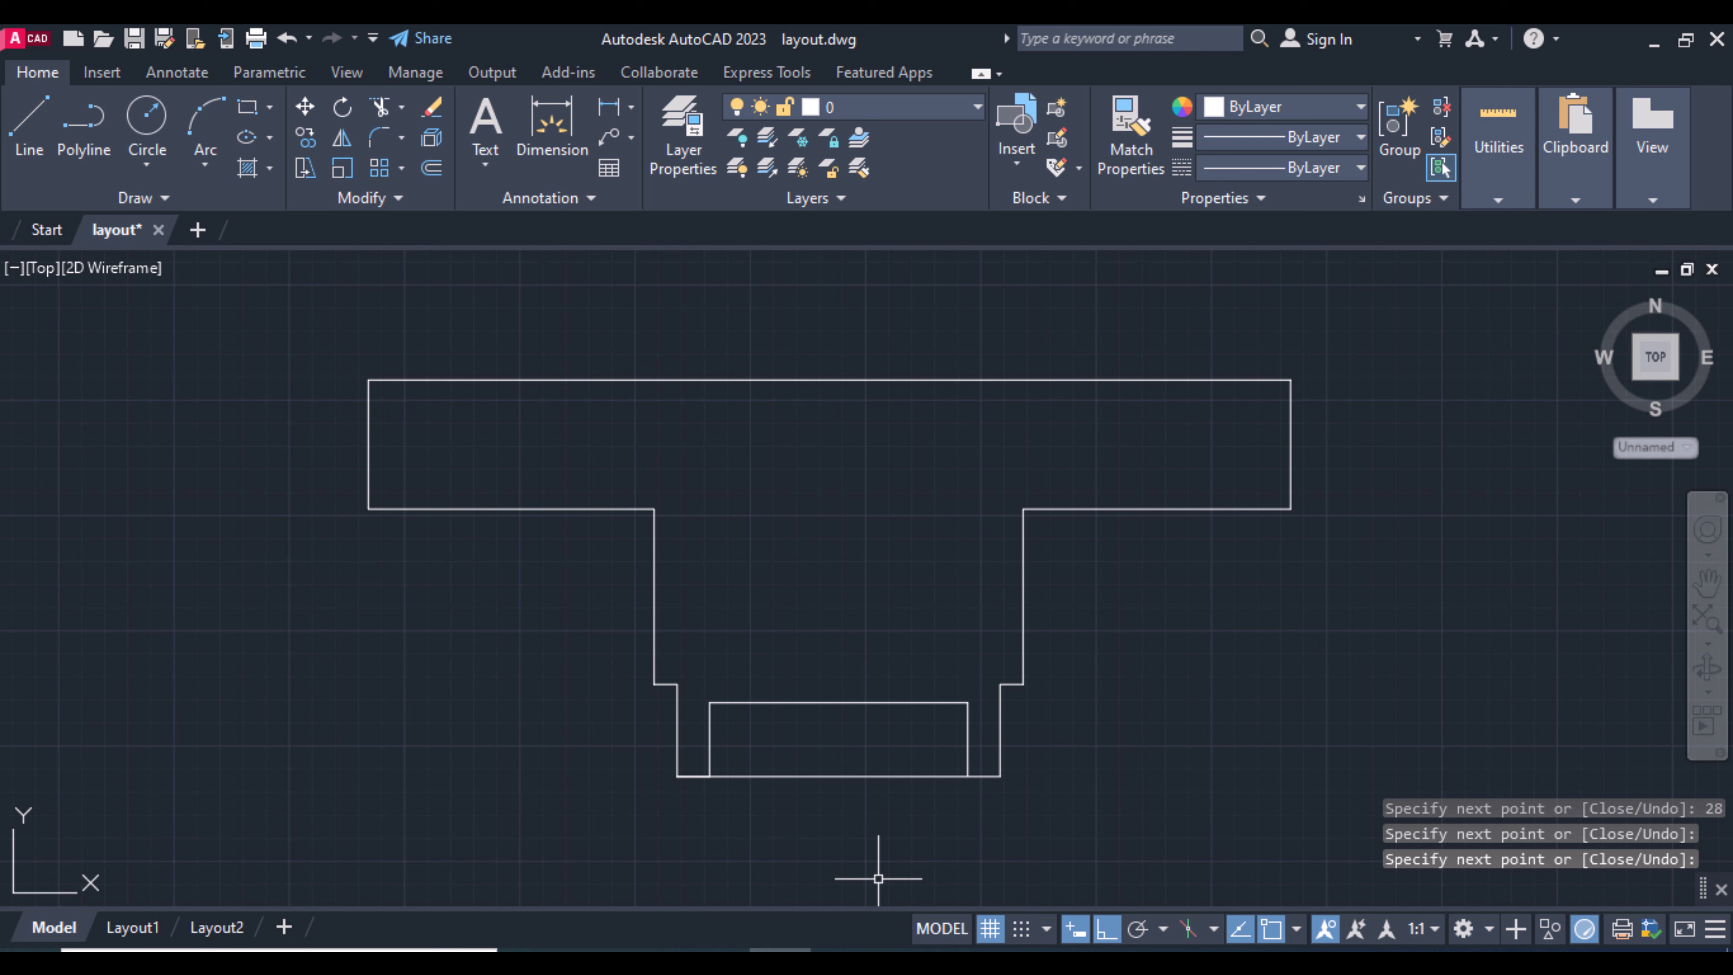
Draw the upper recess from the lower recess's top-left corner: 1.5 right, 23 up, 25 right and 23 down.
key(Return)
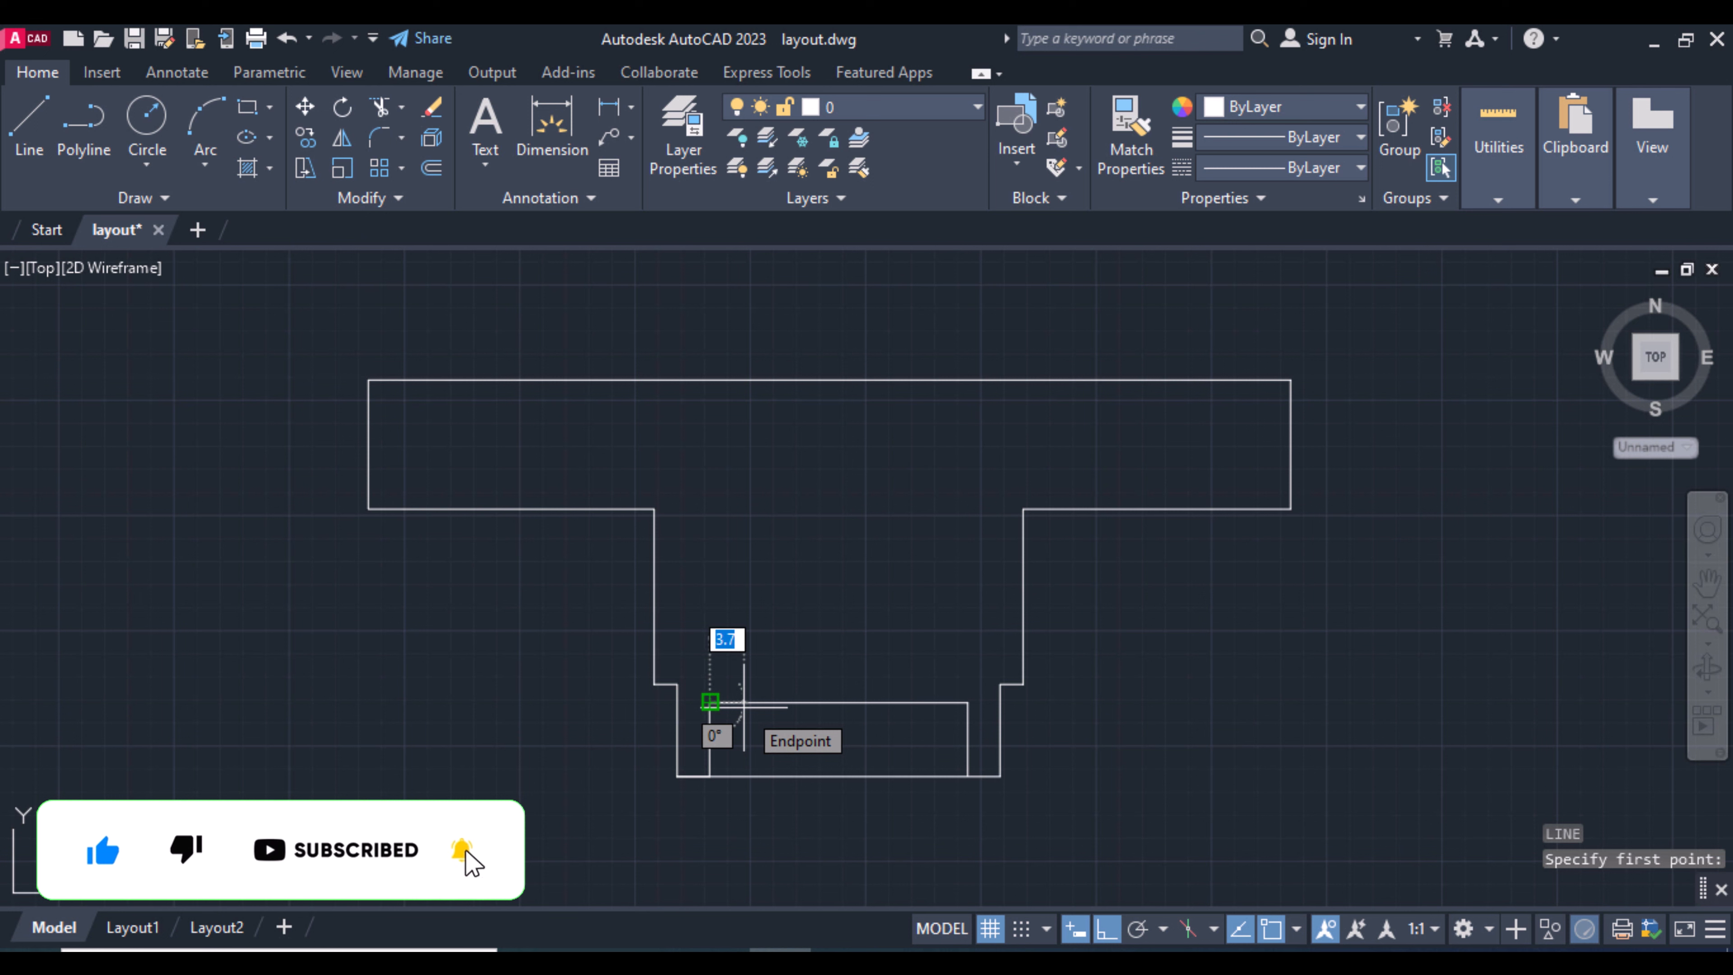
text(1.)
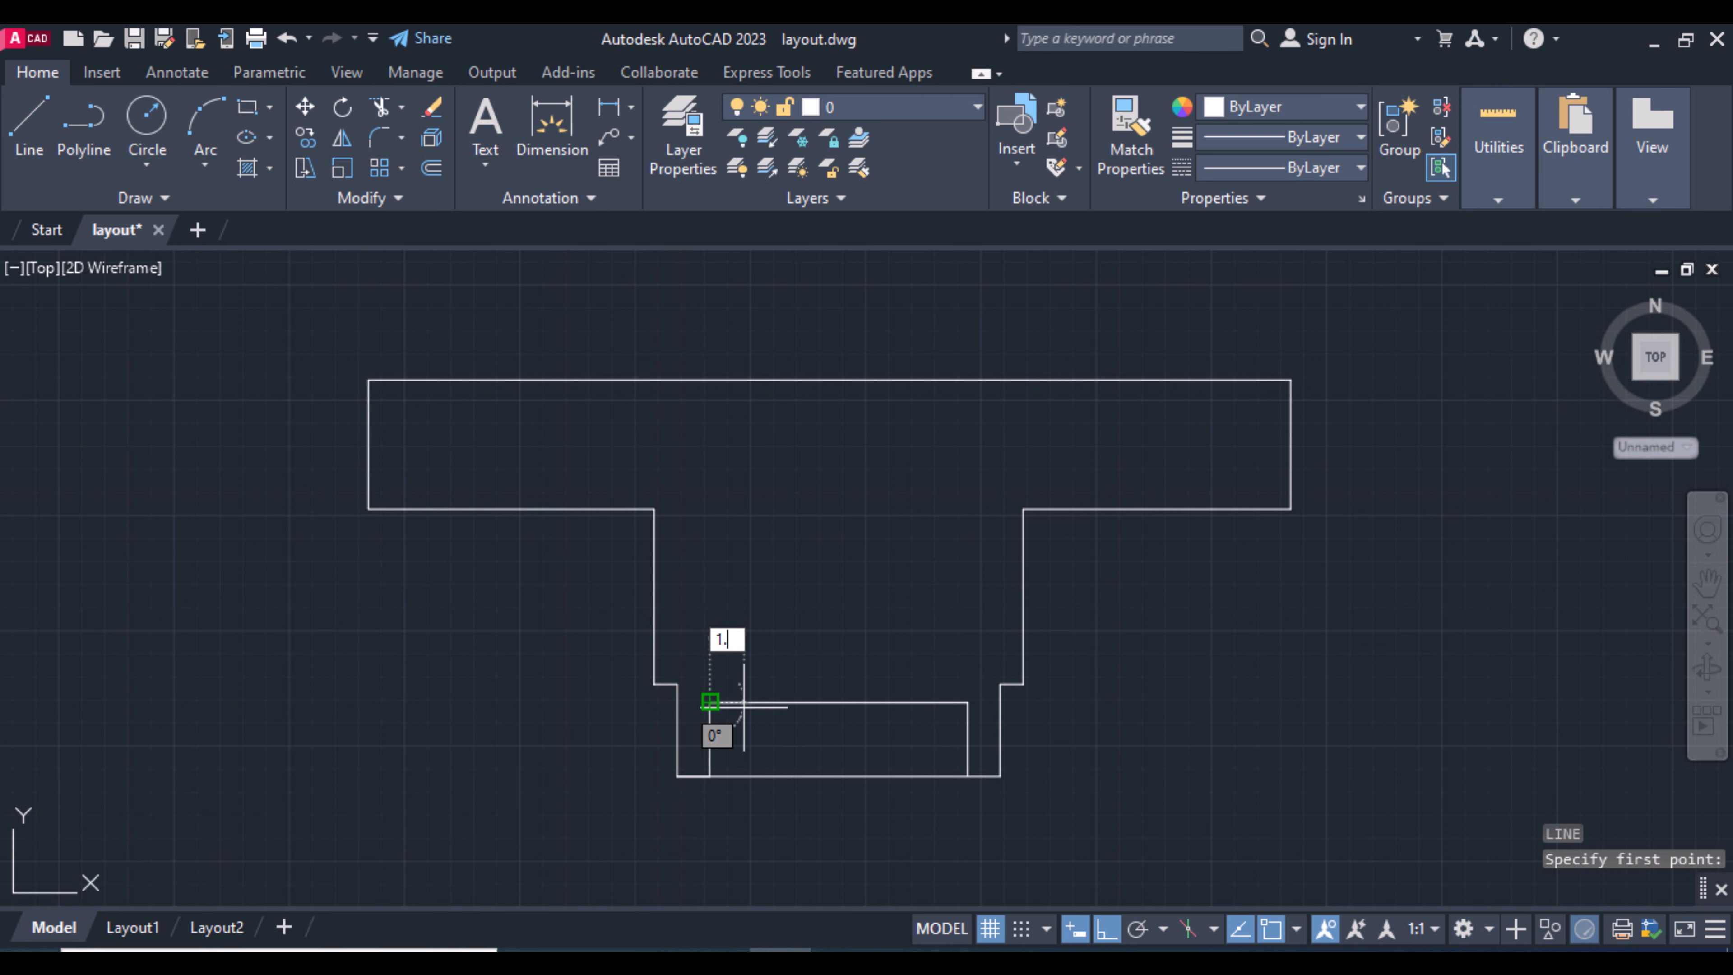
text(5)
key(Return)
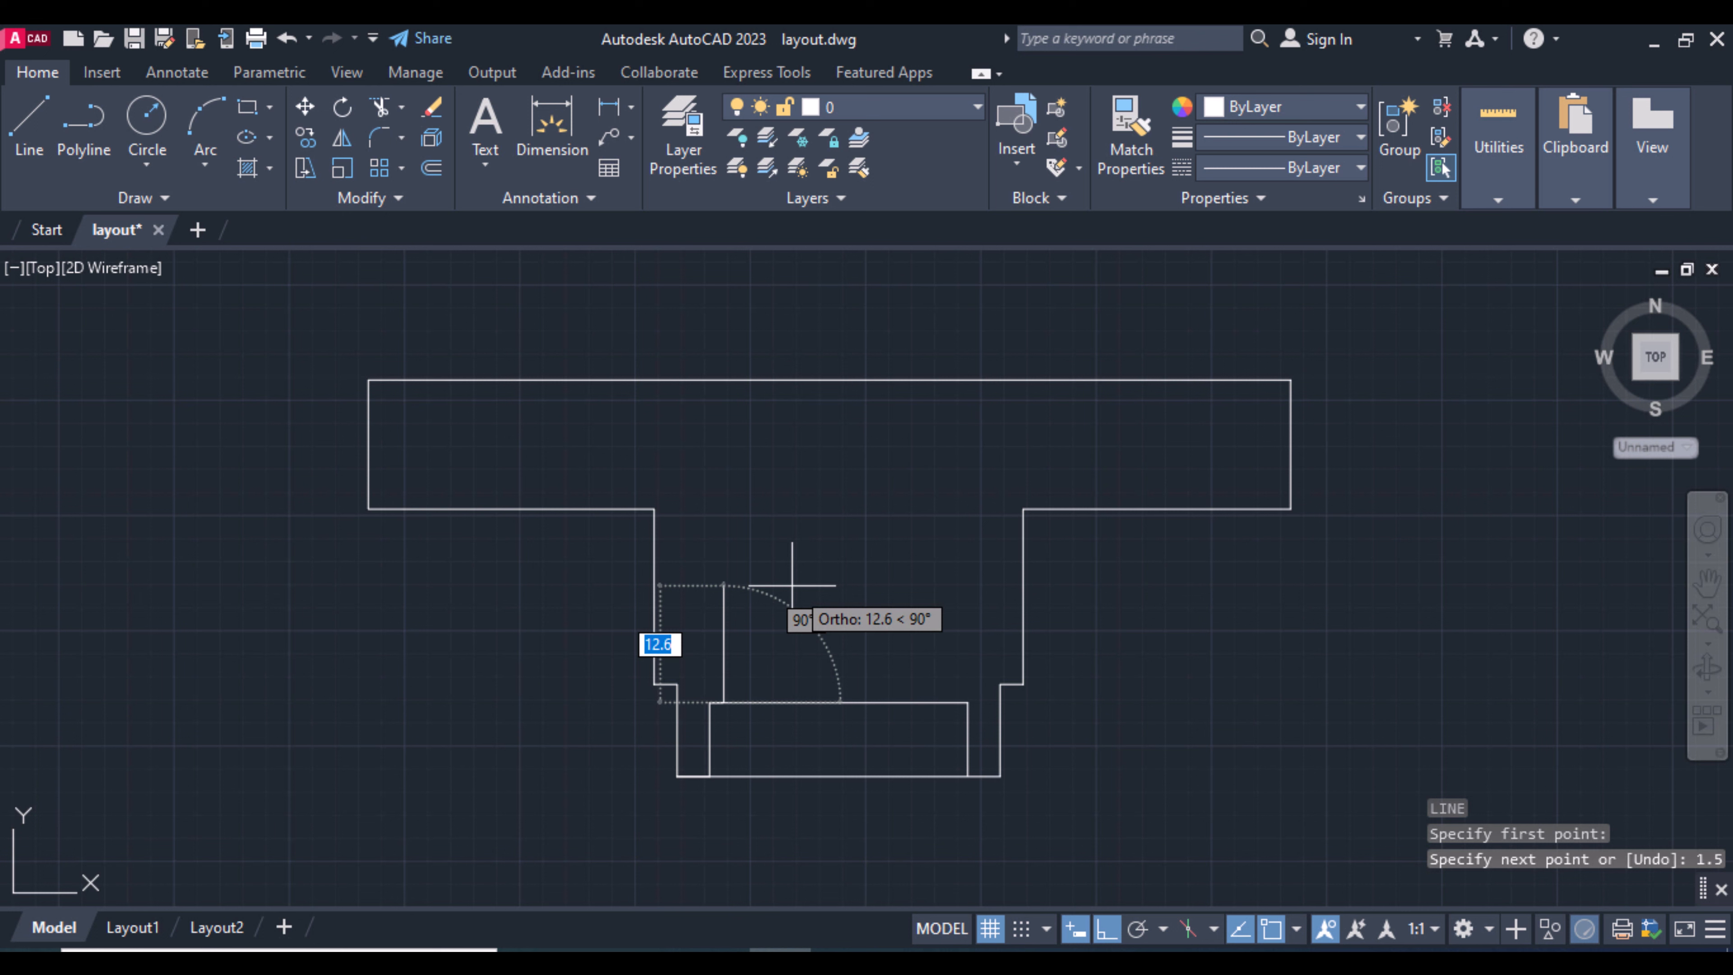
text(23)
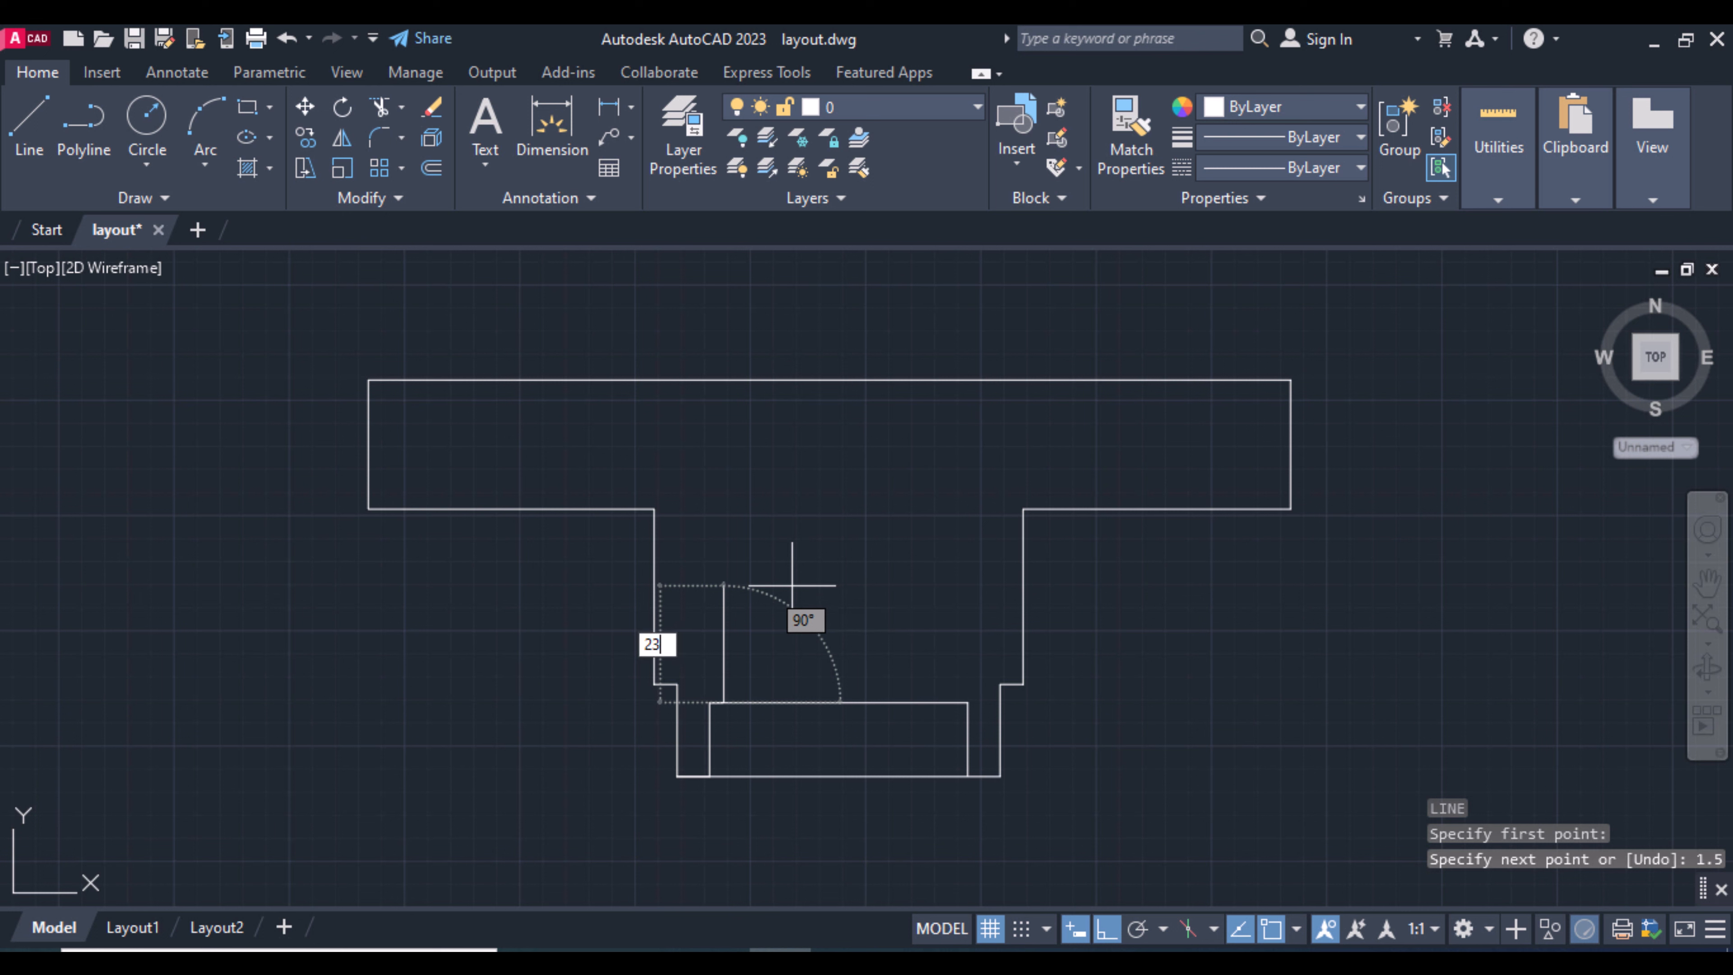
key(Return)
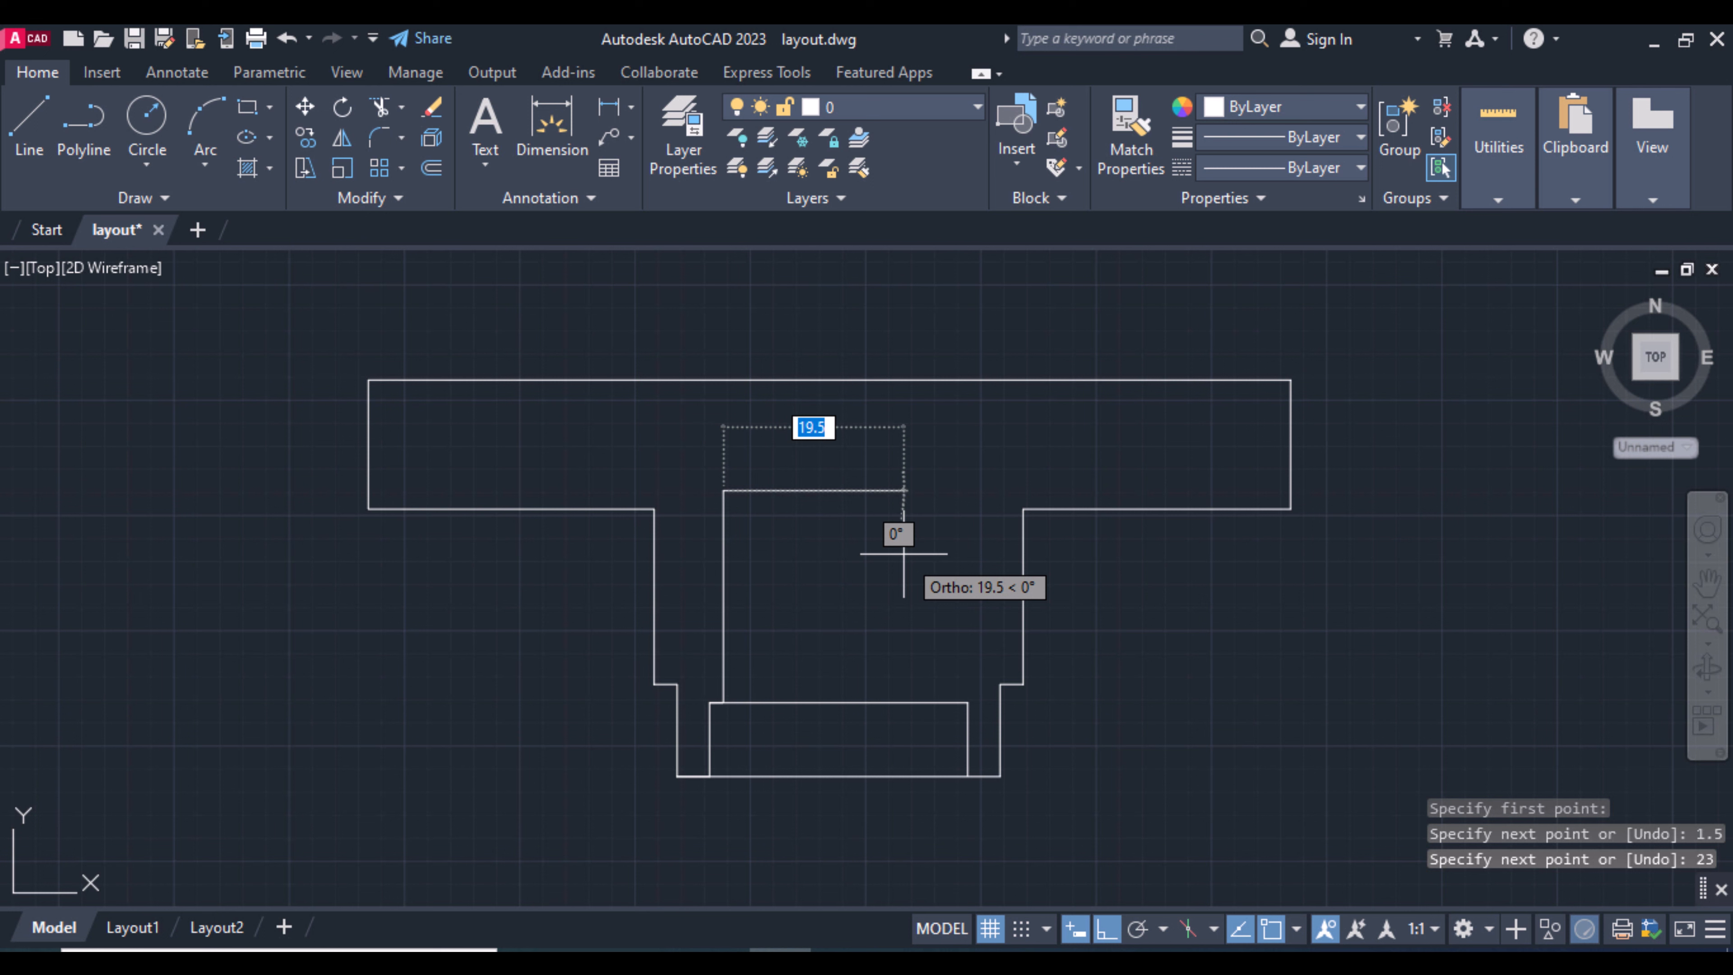
text(25)
key(Return)
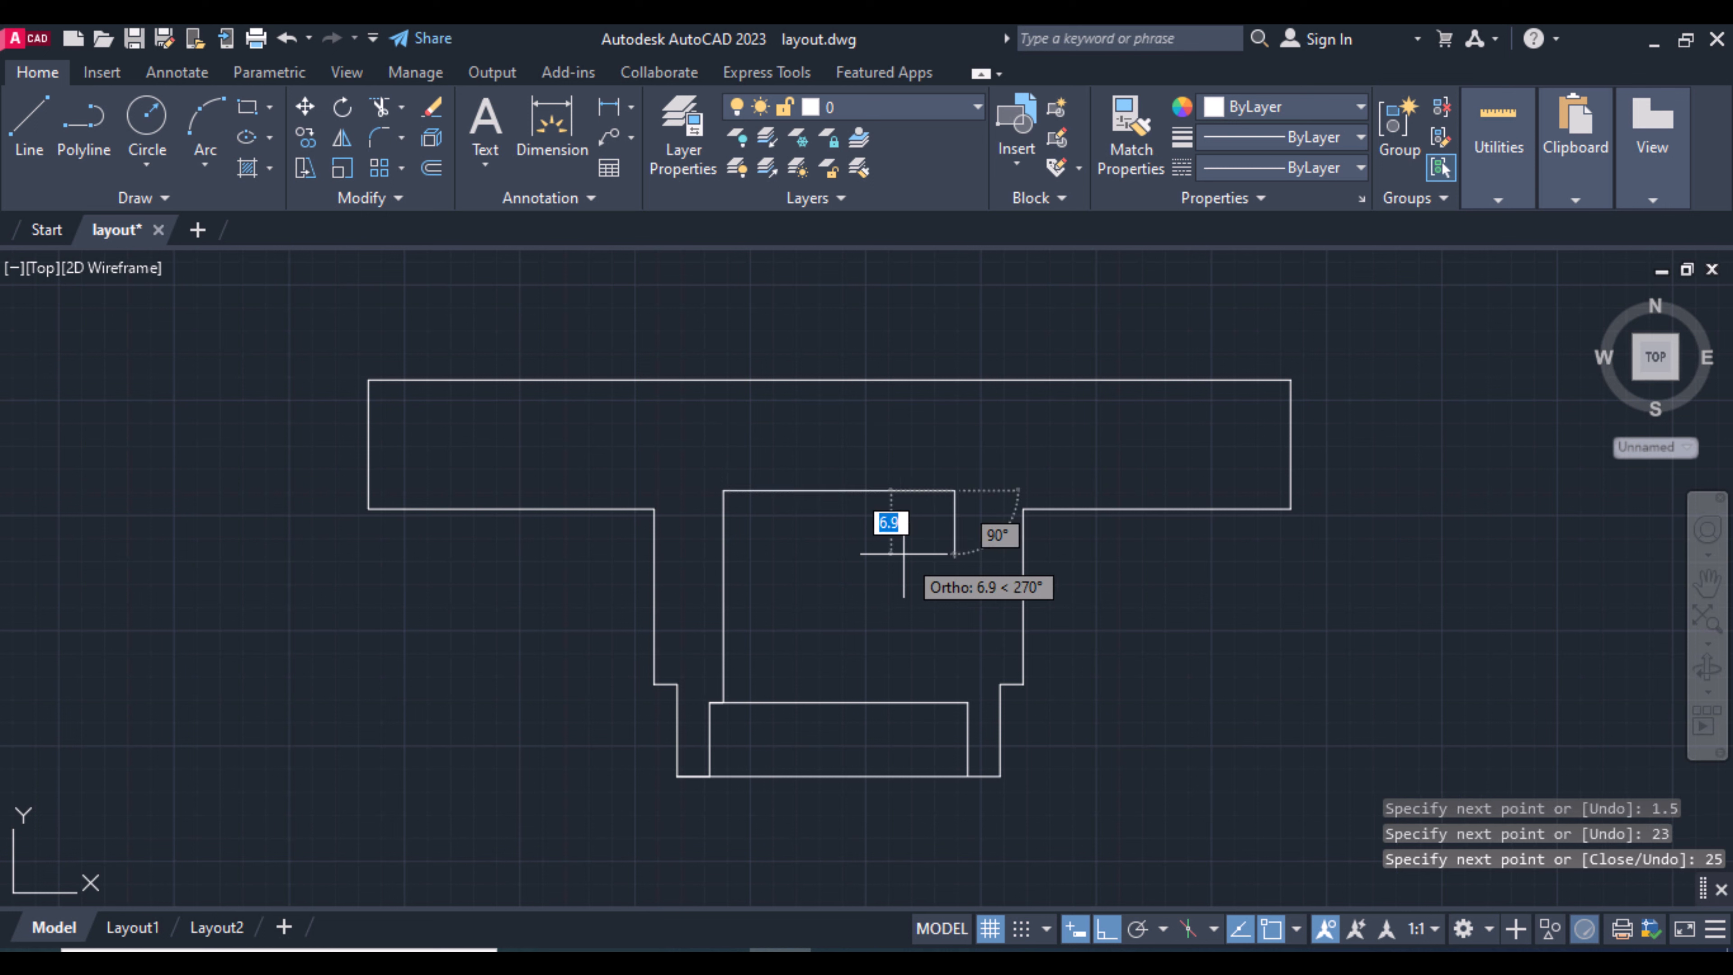
text(23)
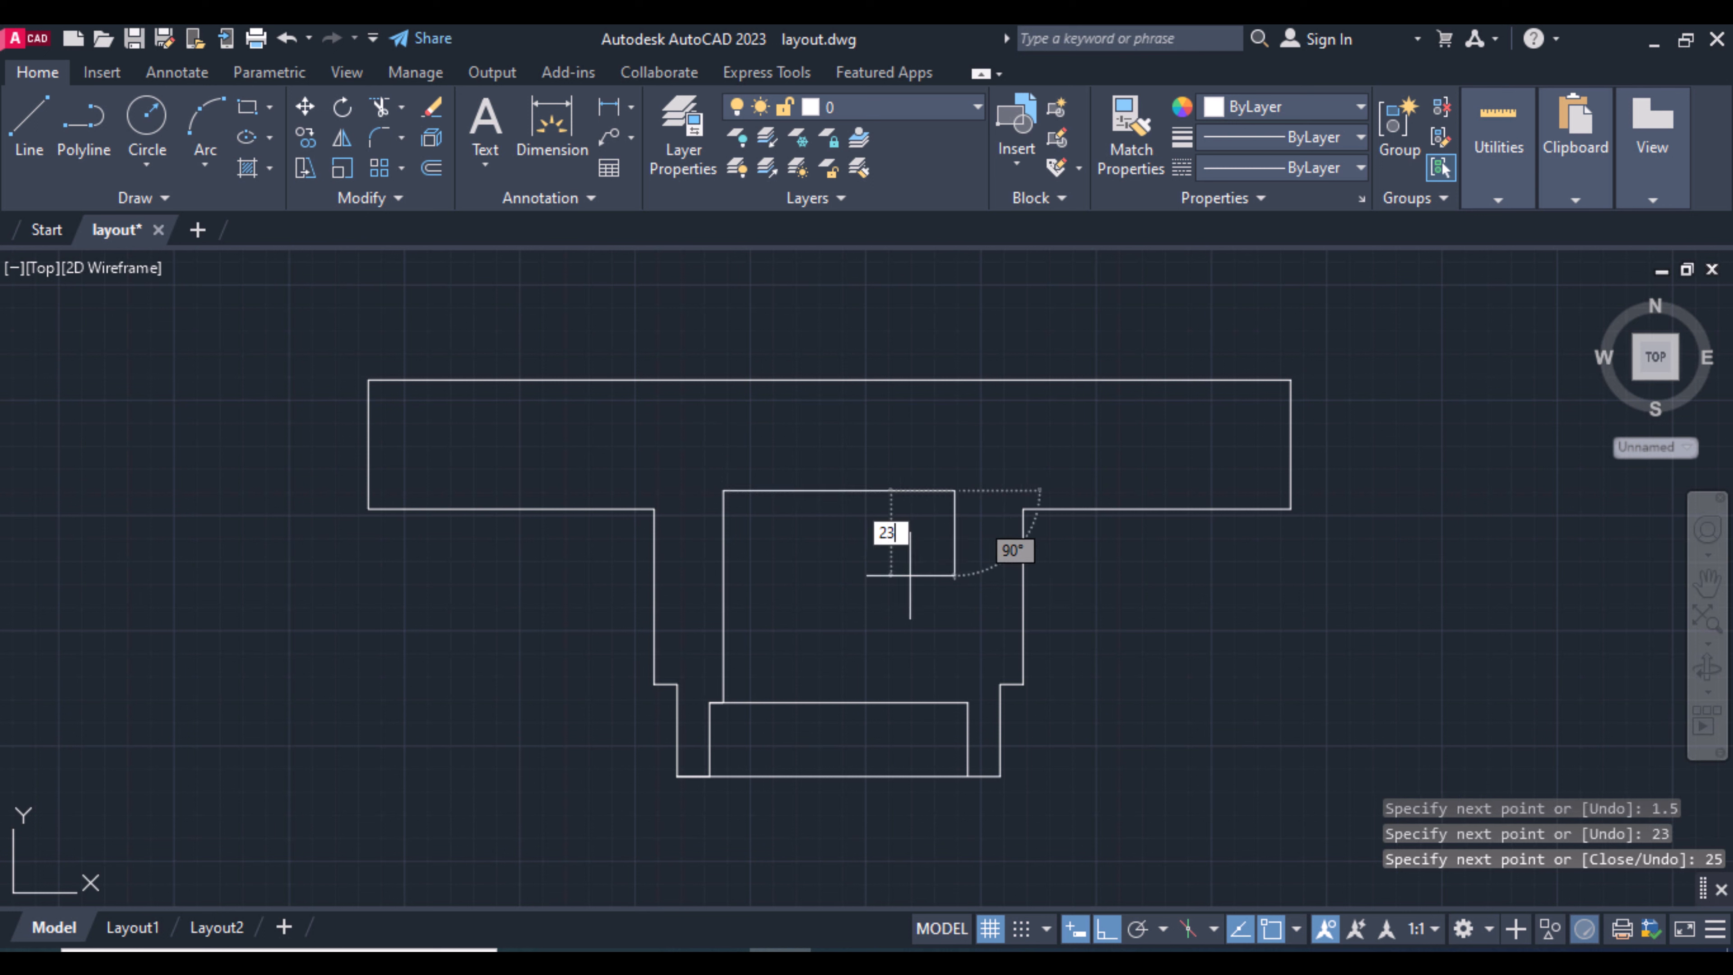
key(Return)
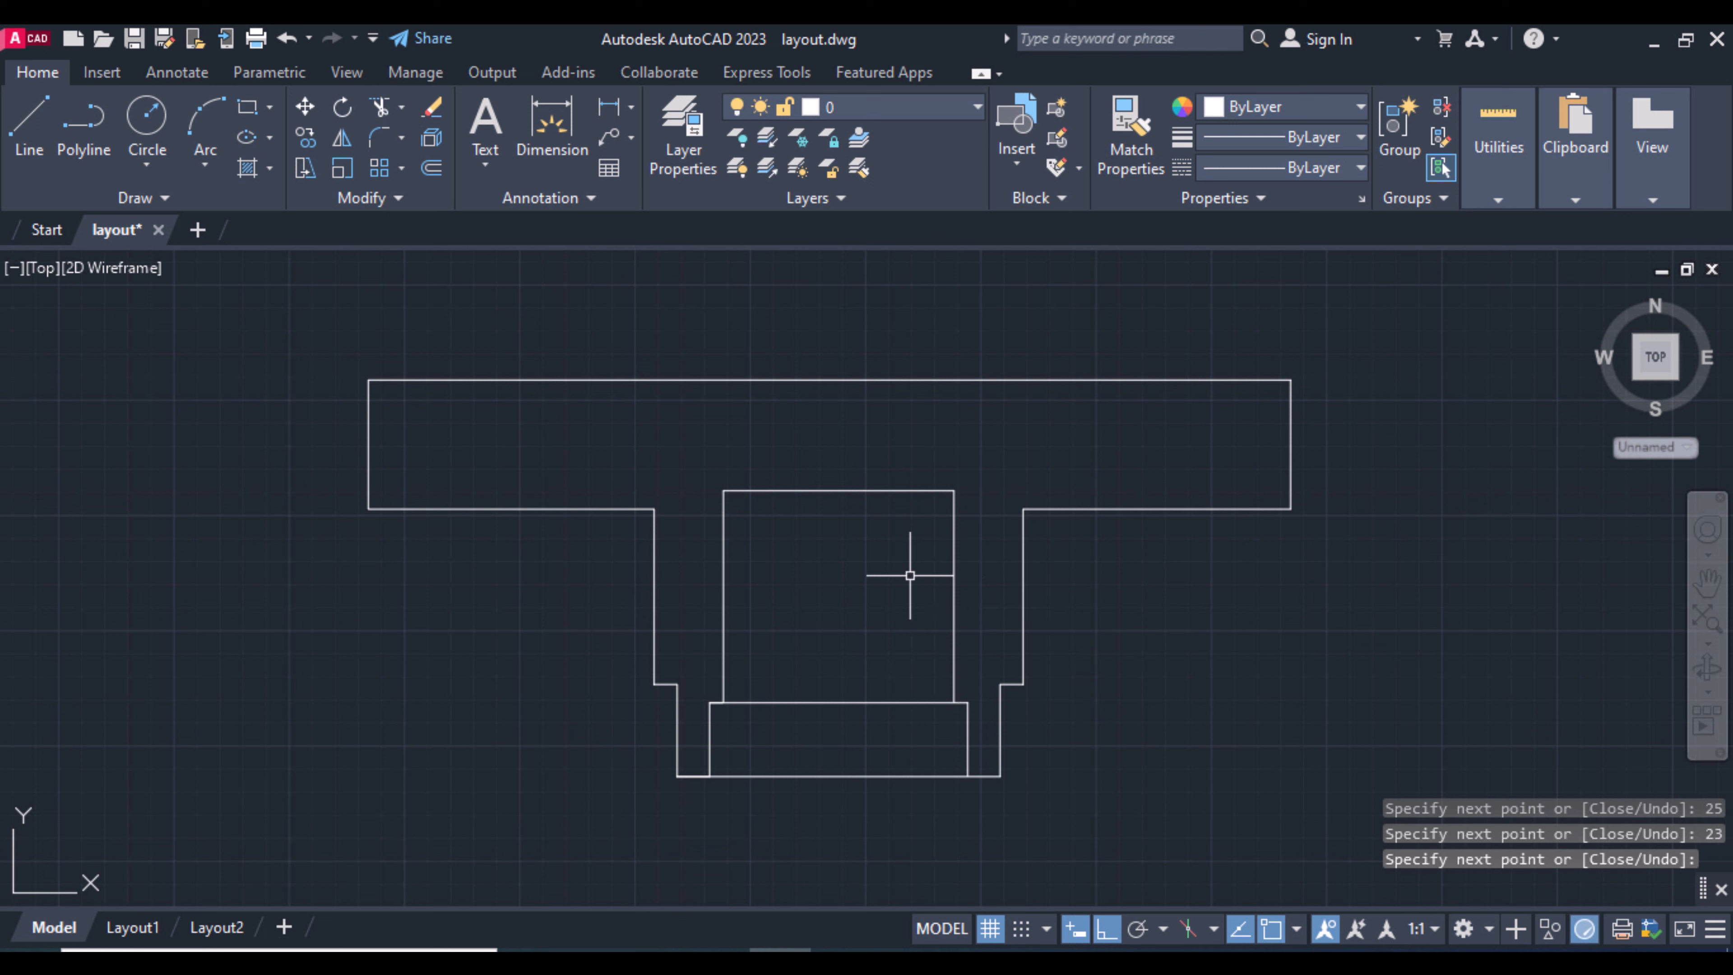
key(Return)
Draw the top bore from the upper recess's top-left corner: 6 right, straight up to the top edge, 13 right, and down to the recess.
key(Return)
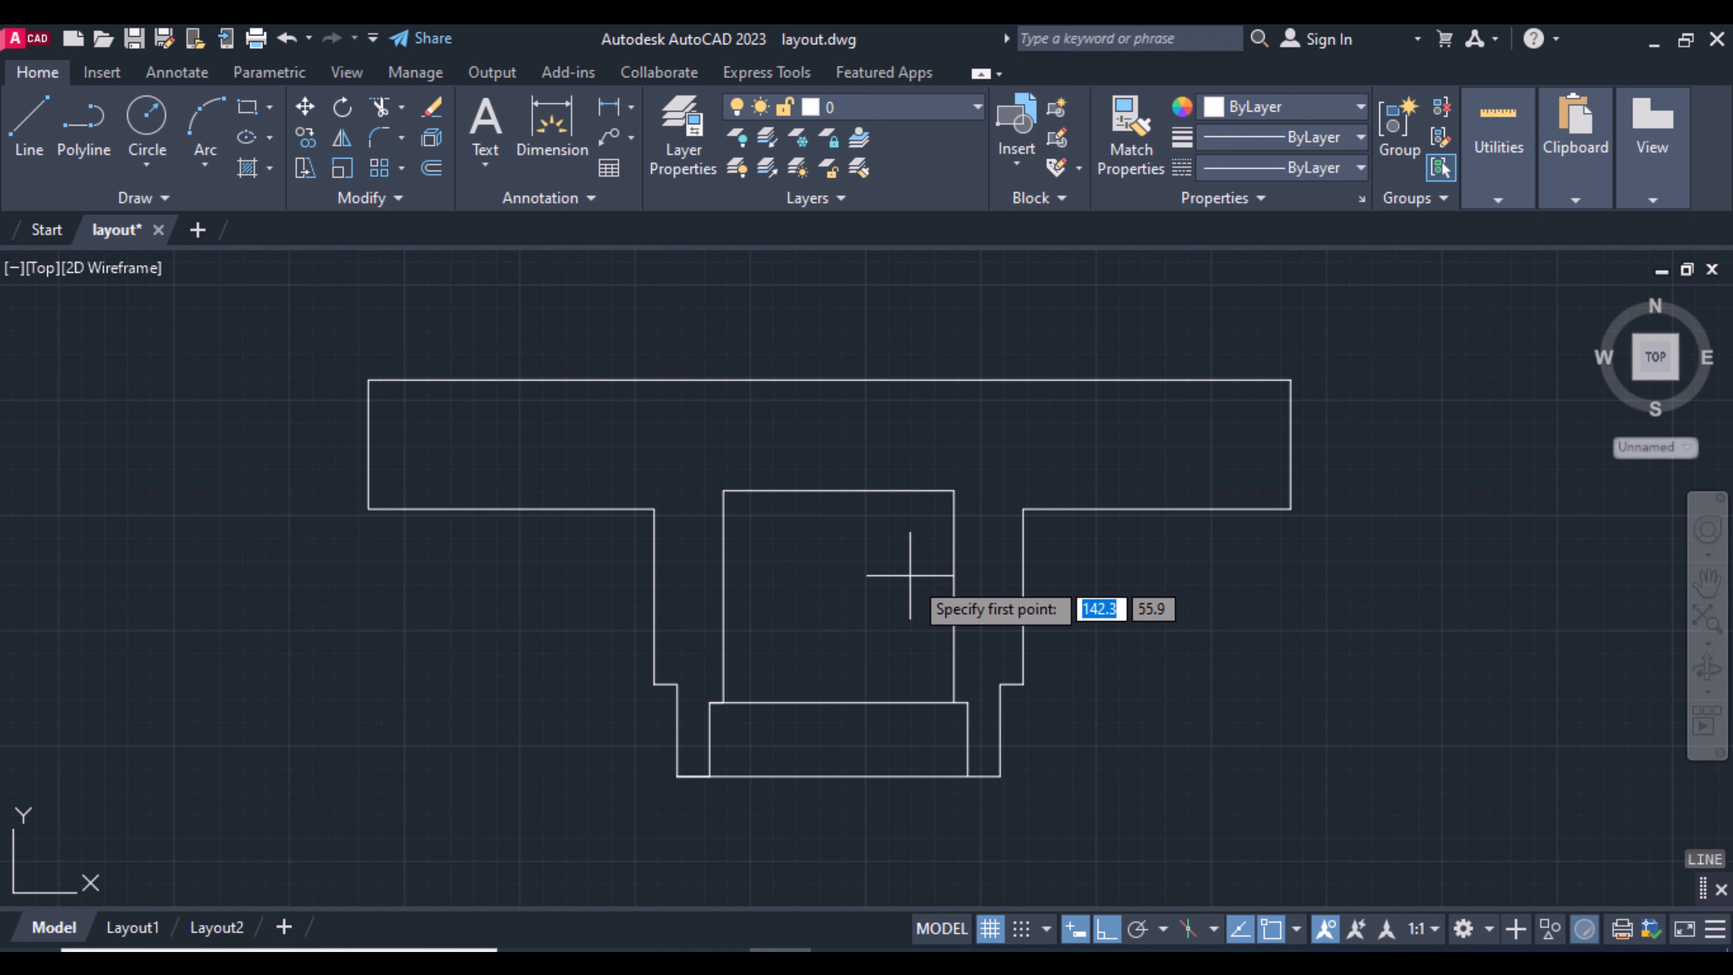
click(724, 490)
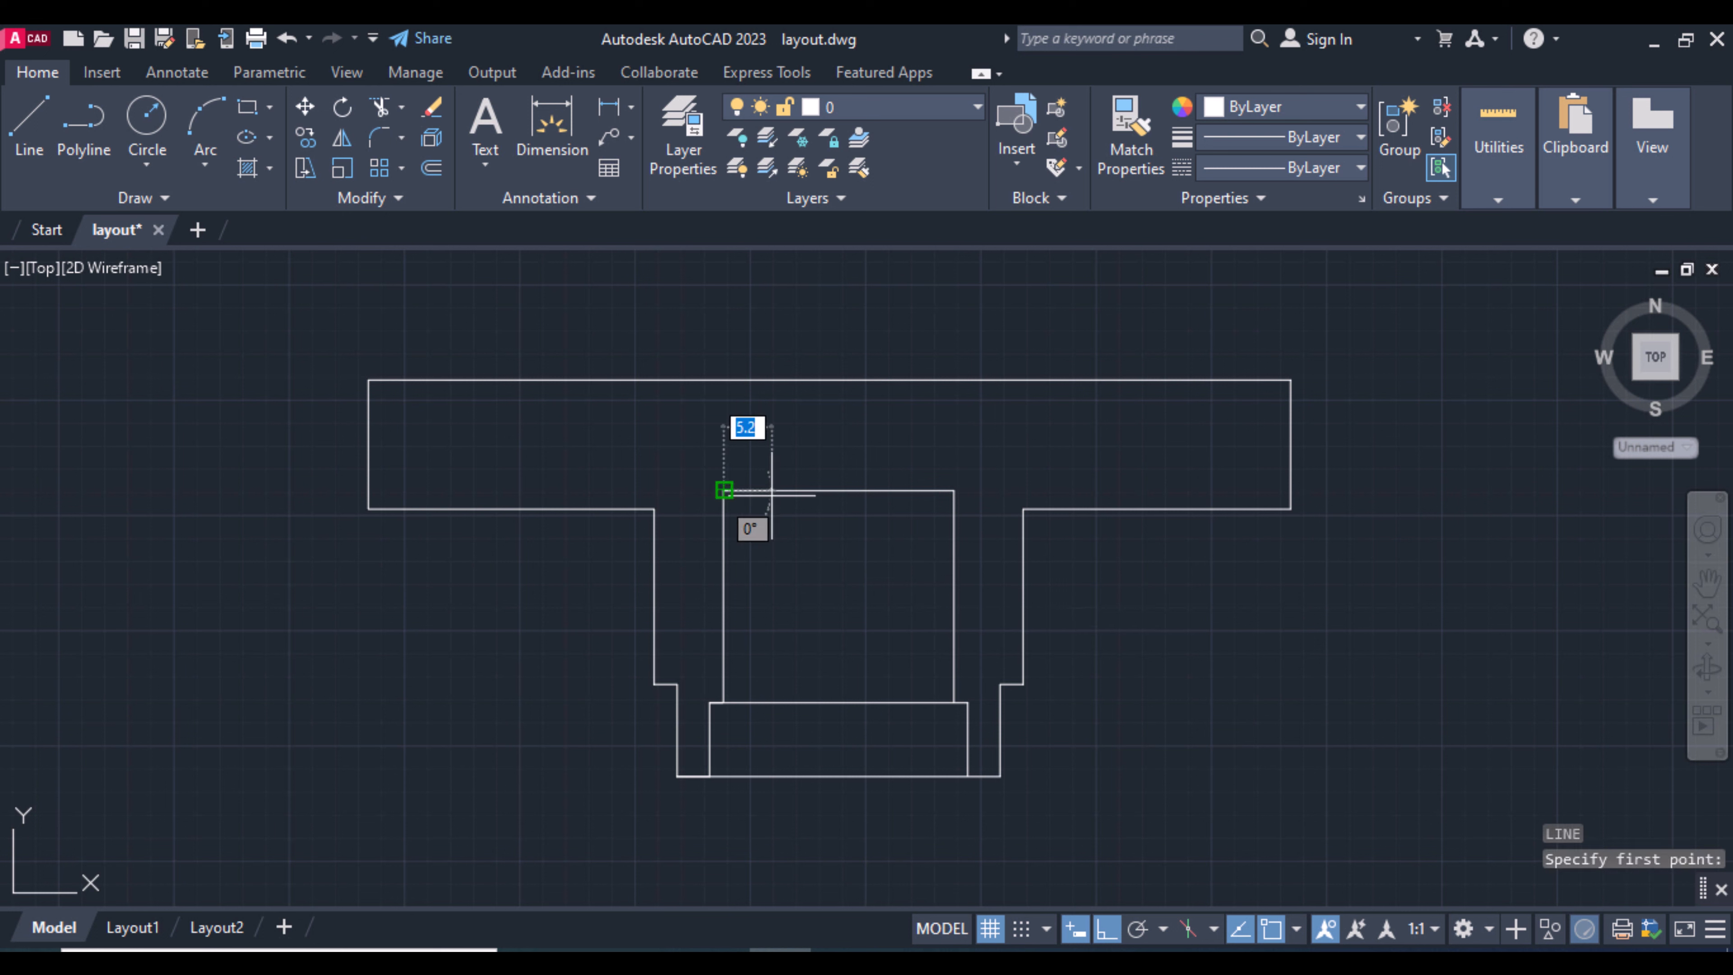
text(6)
key(Return)
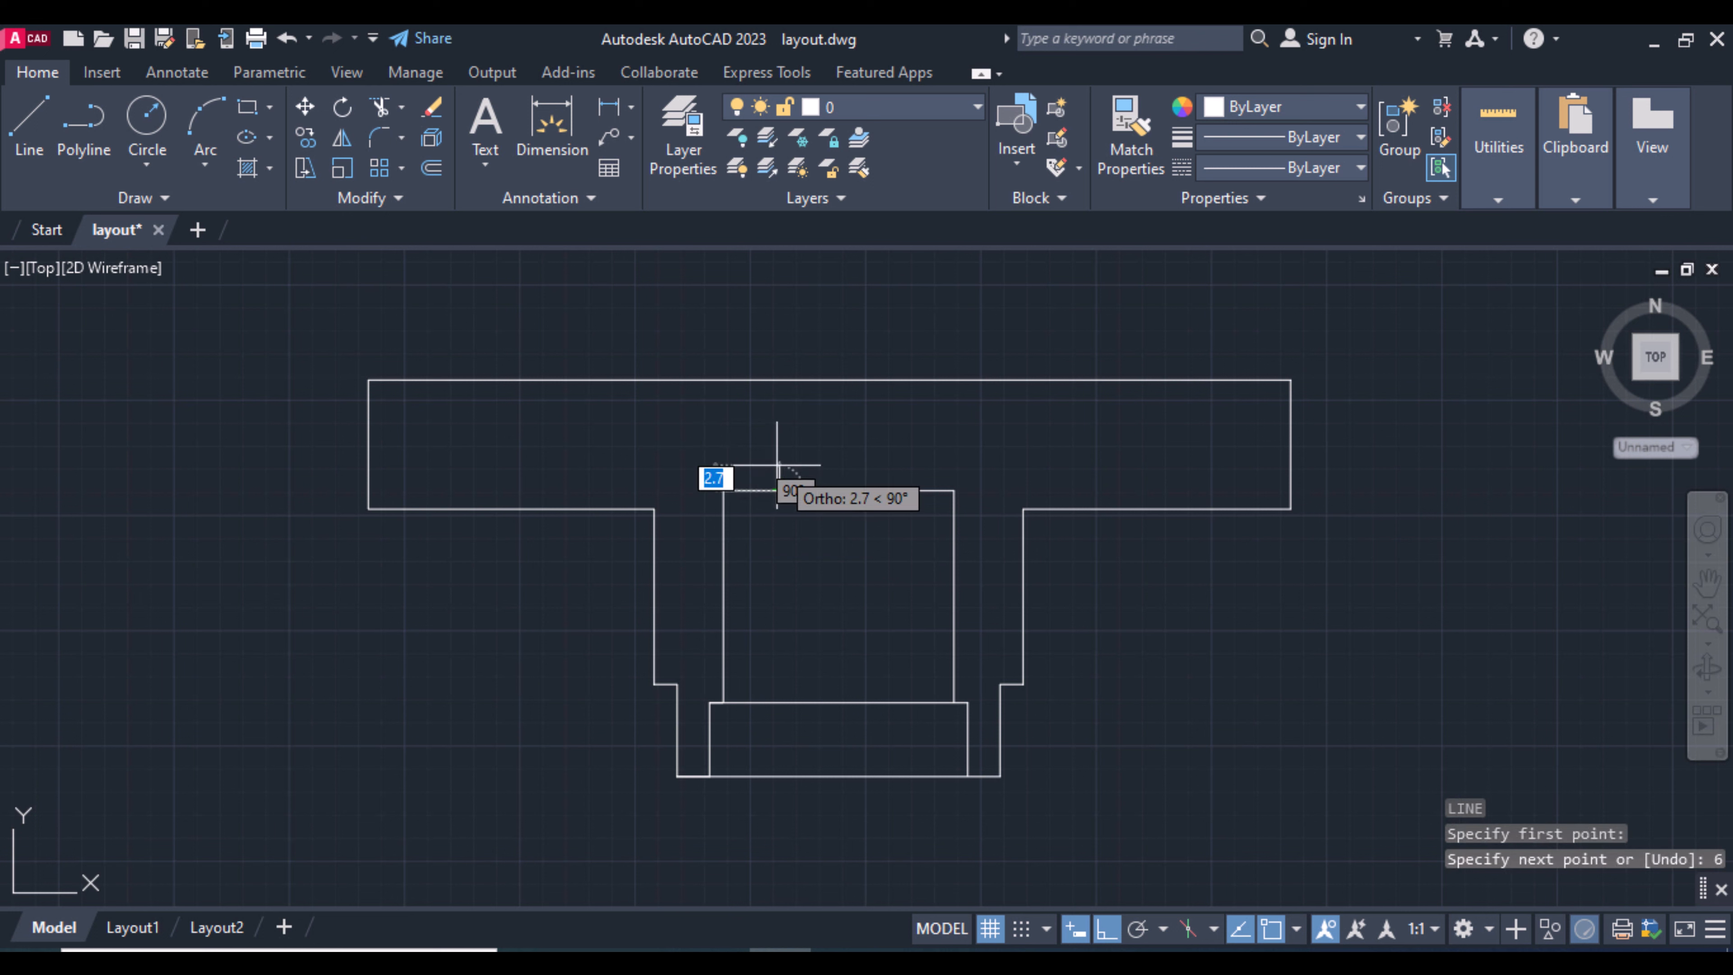
click(780, 380)
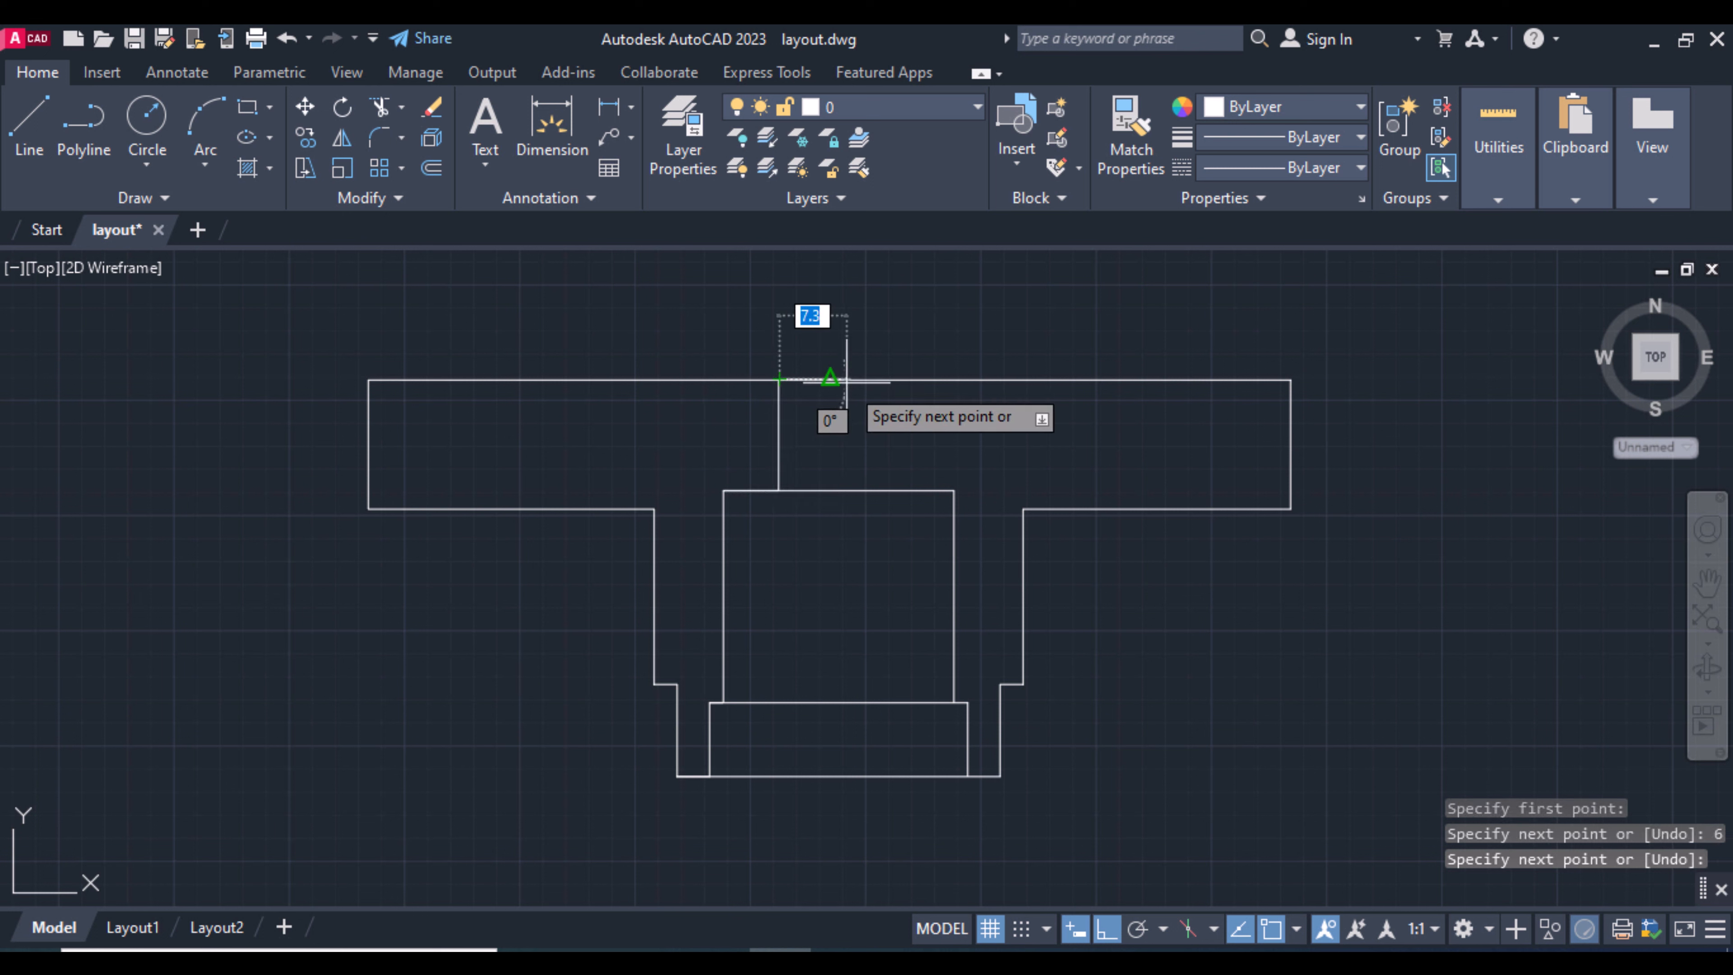
text(13)
key(Return)
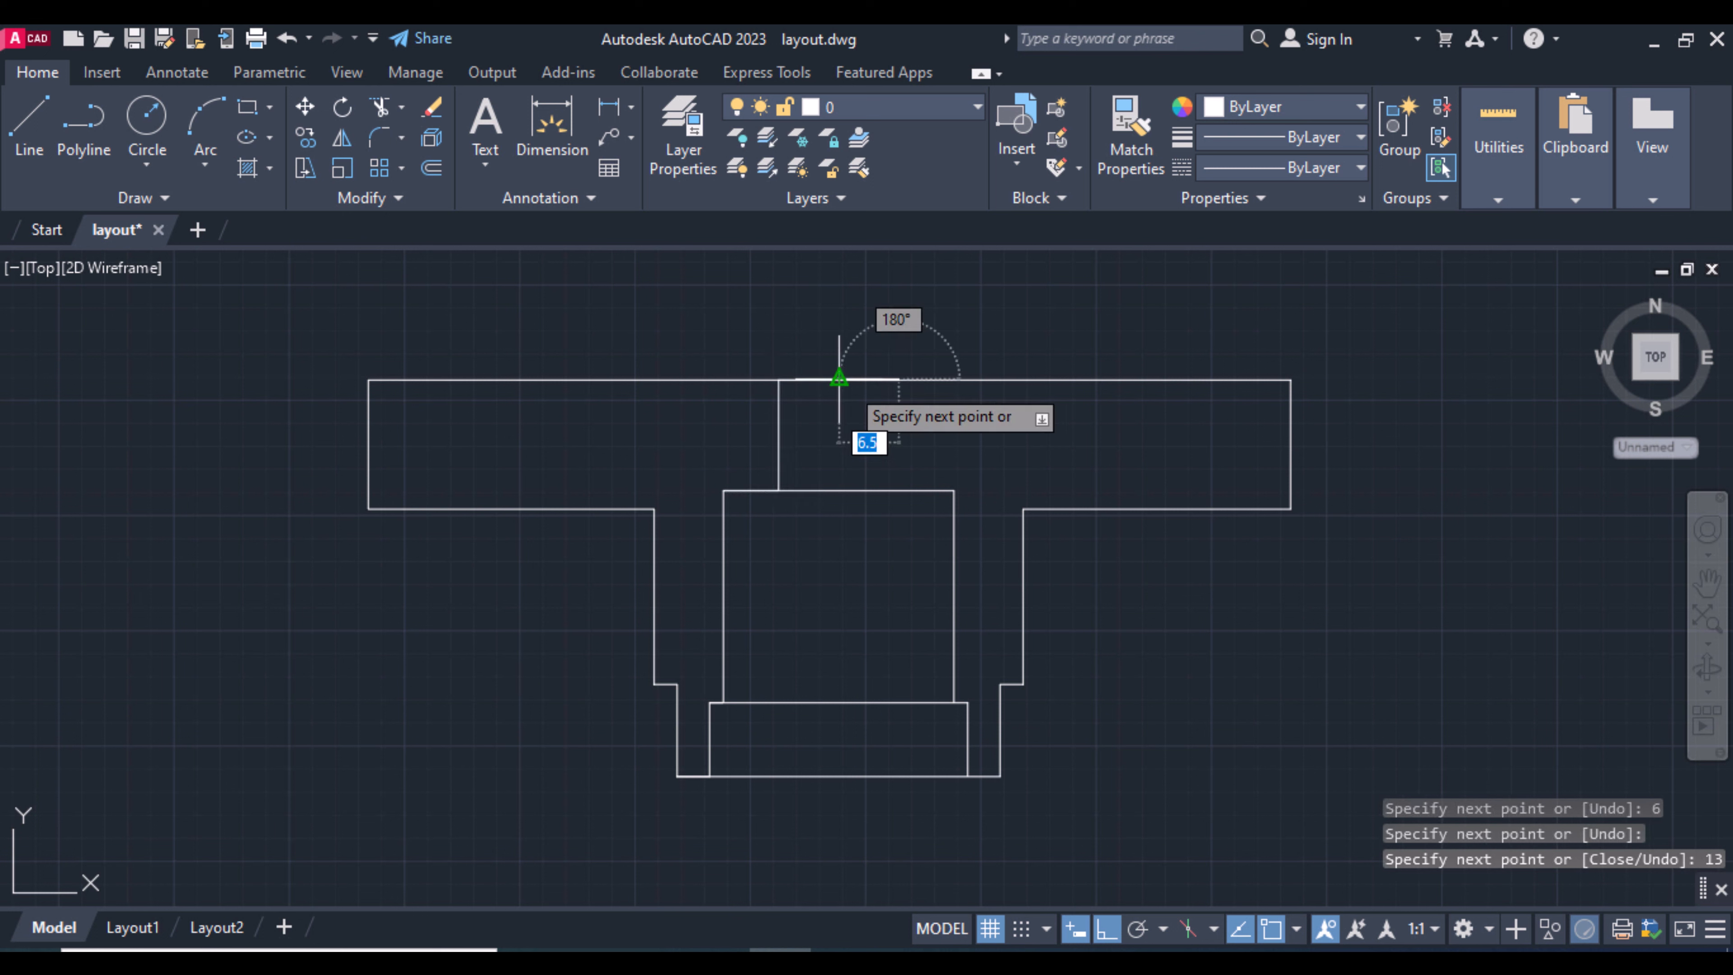
click(902, 492)
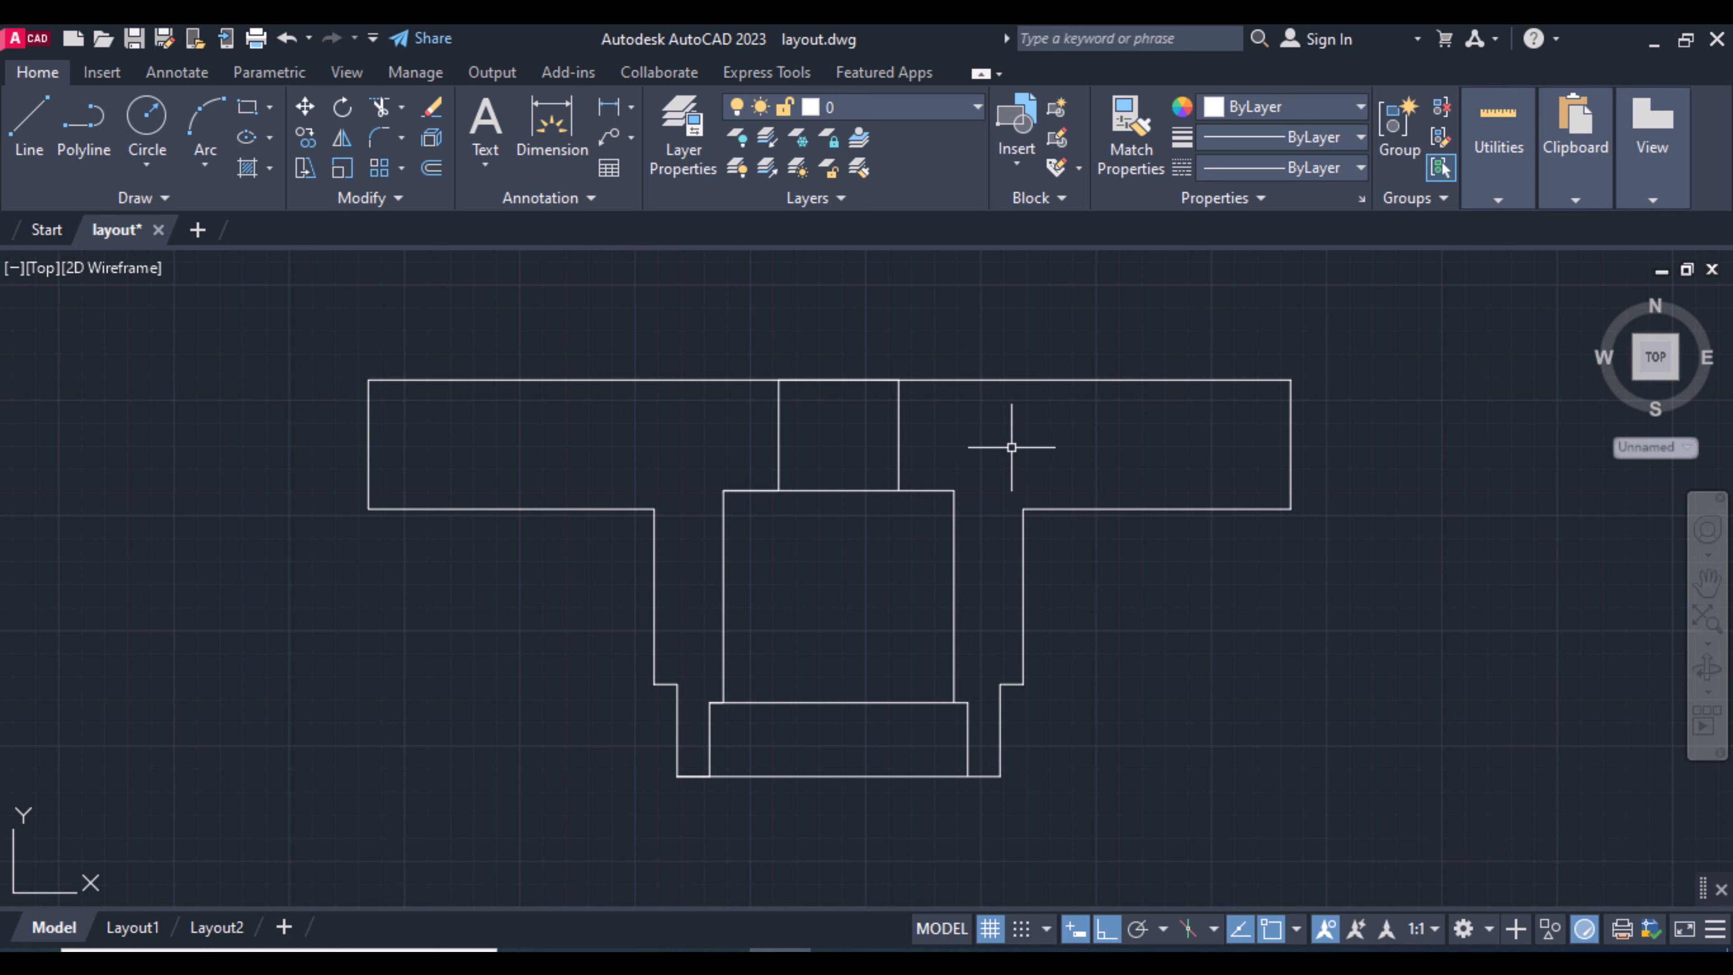
Draw a line from the flange's top-right corner: 5 down along the right edge, followed by 42.5 left to the top bore.
text(l)
key(Return)
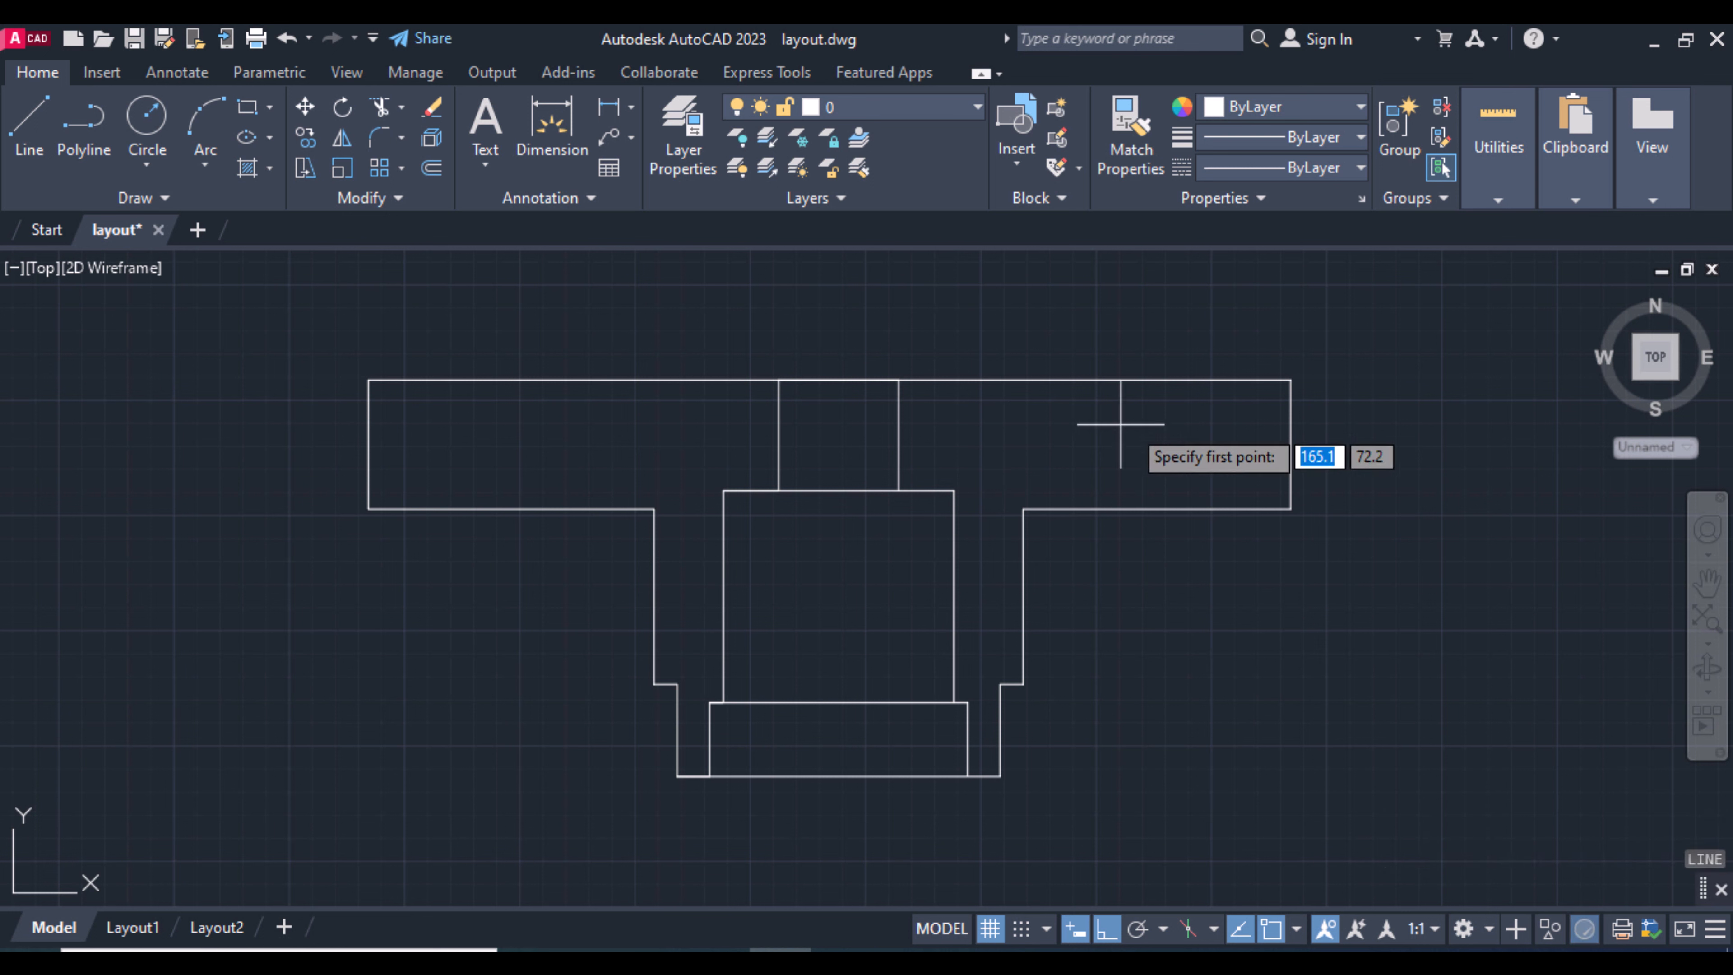
click(1289, 380)
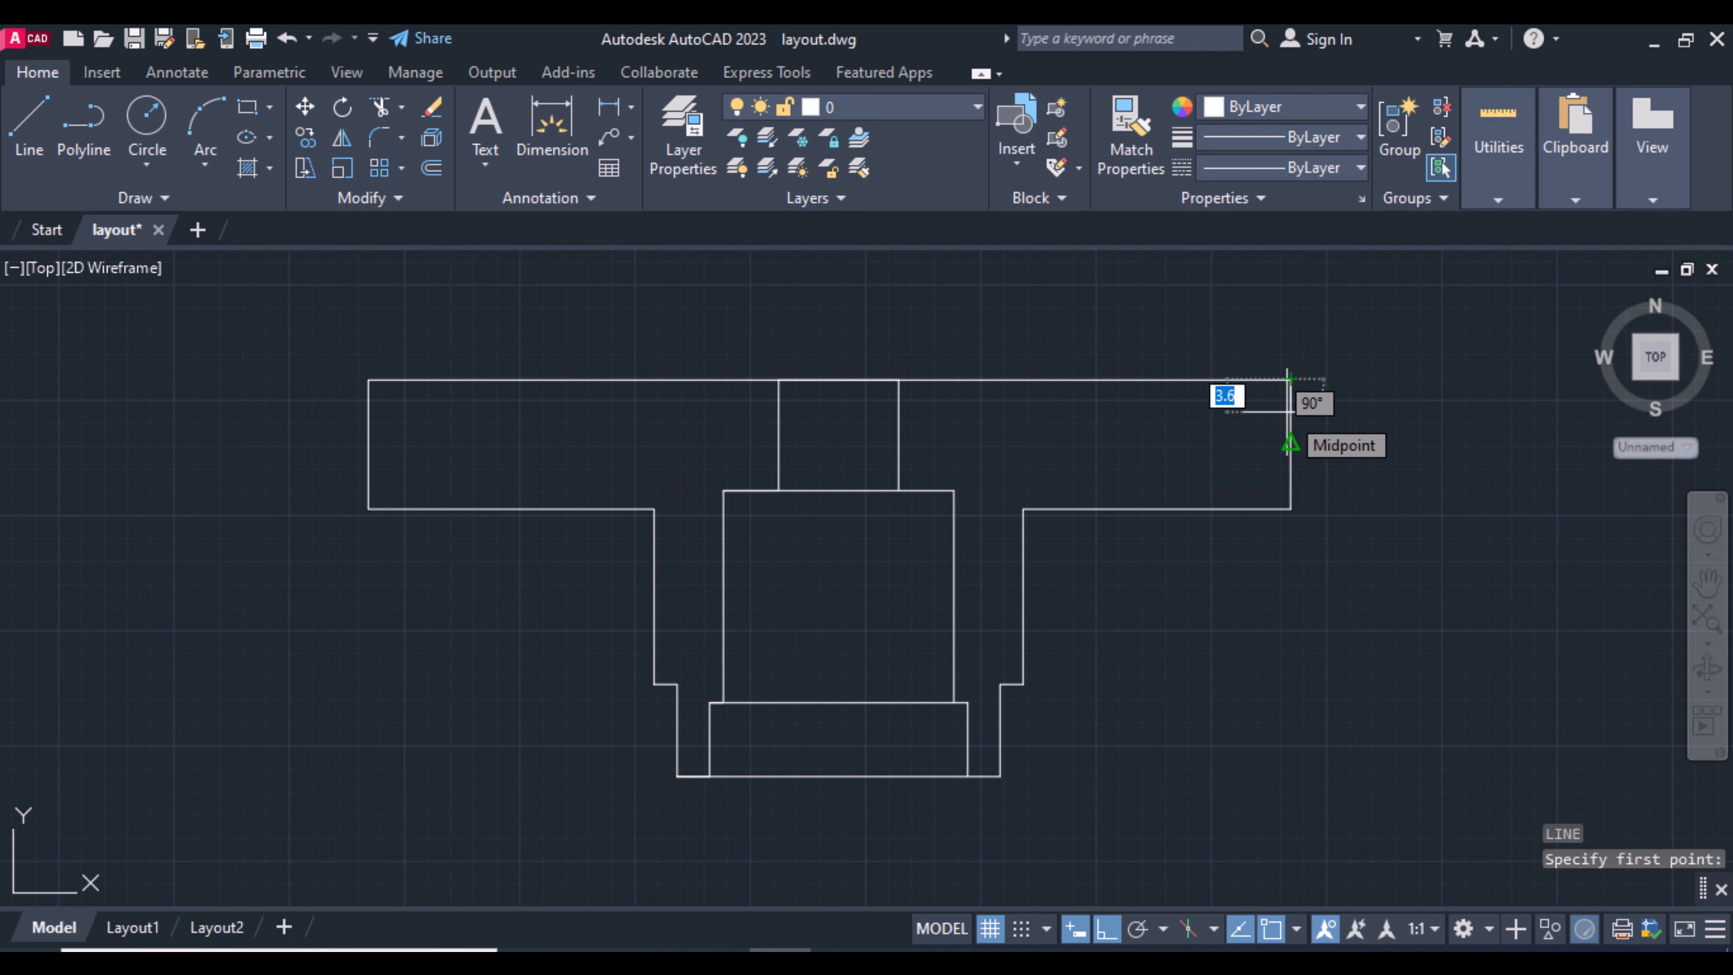
text(5)
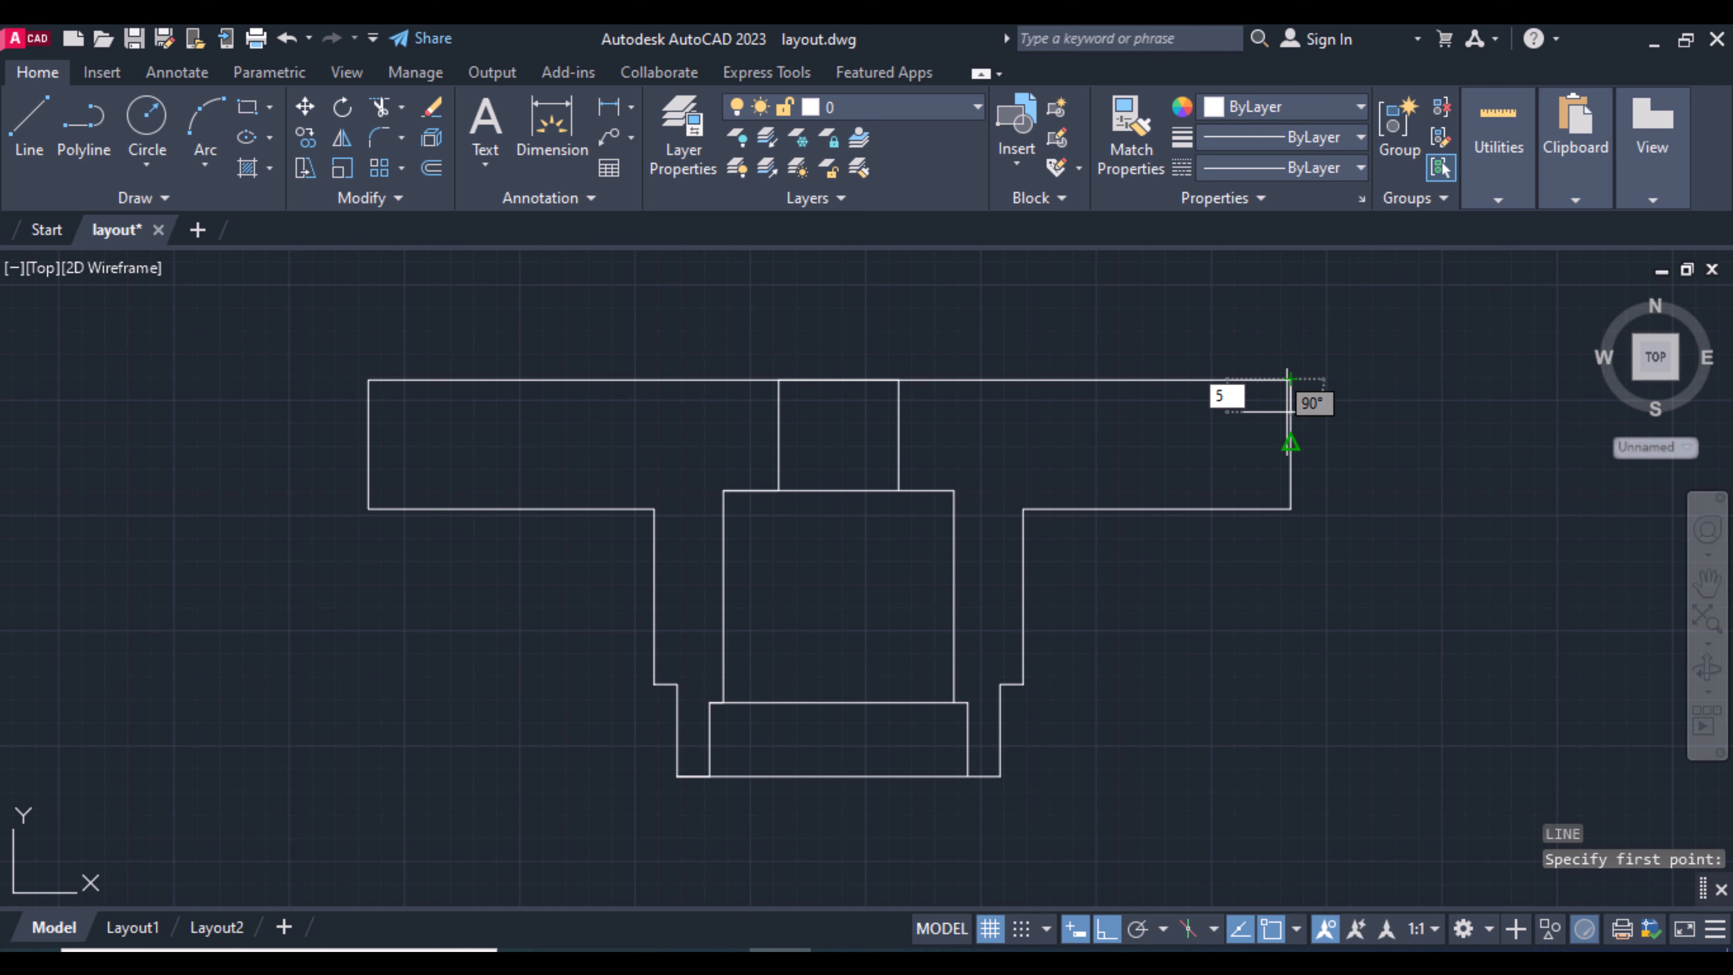
key(Return)
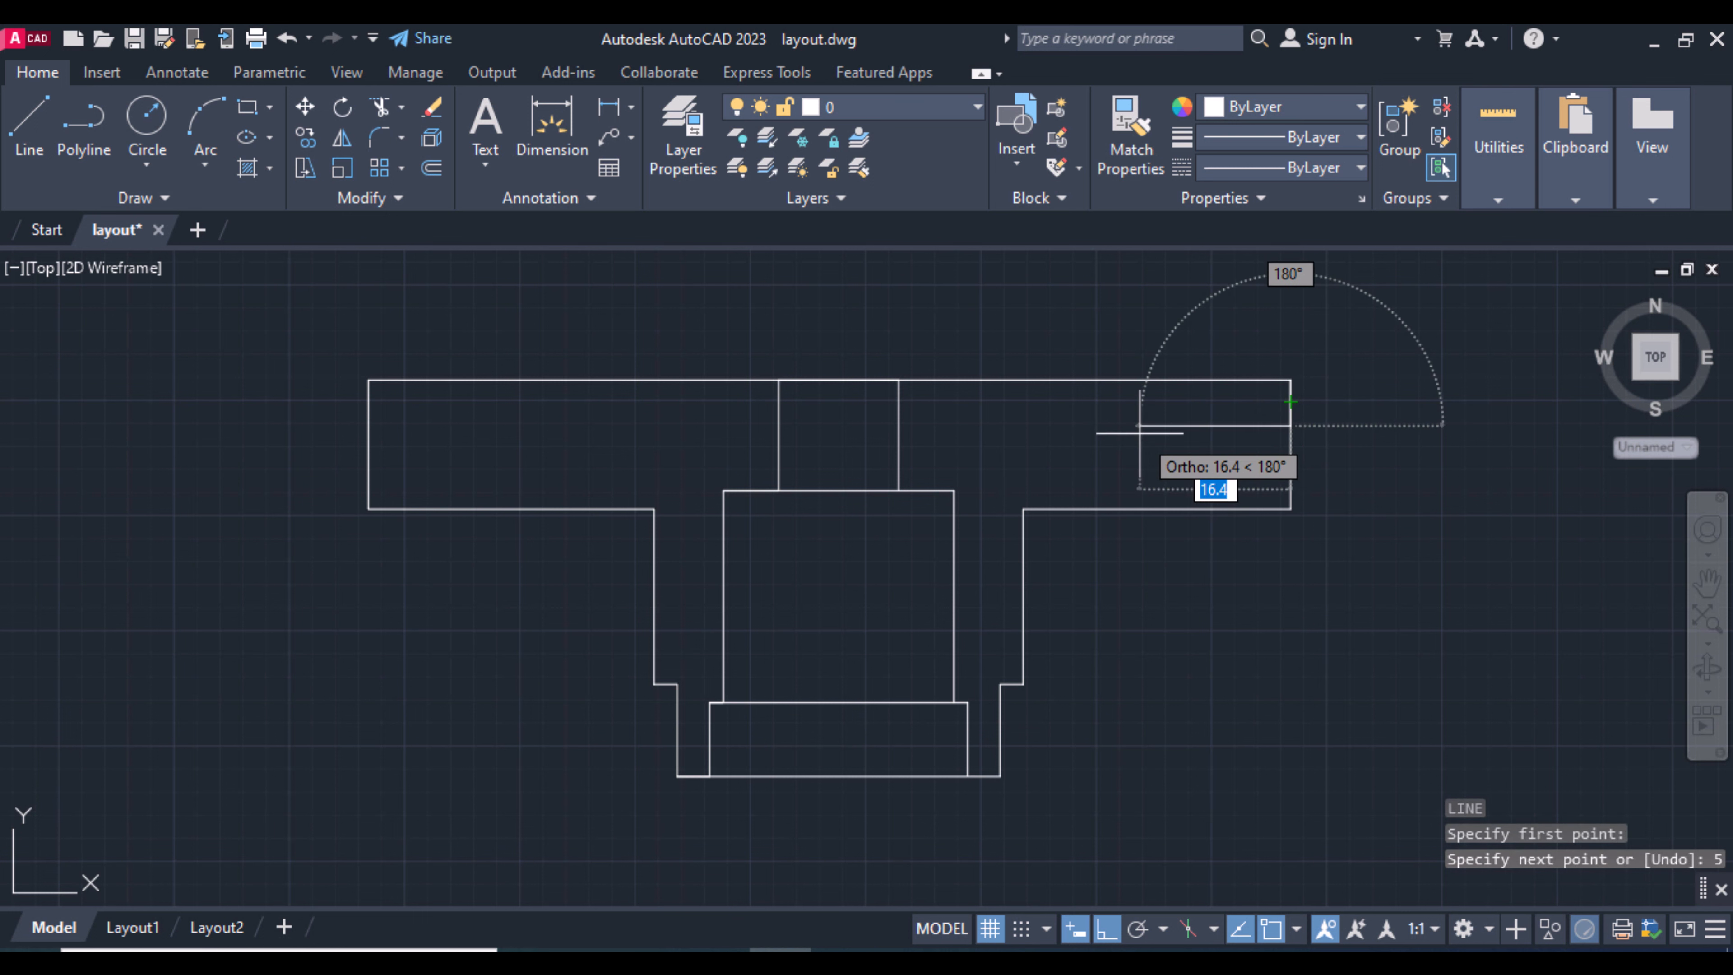
text(42.5)
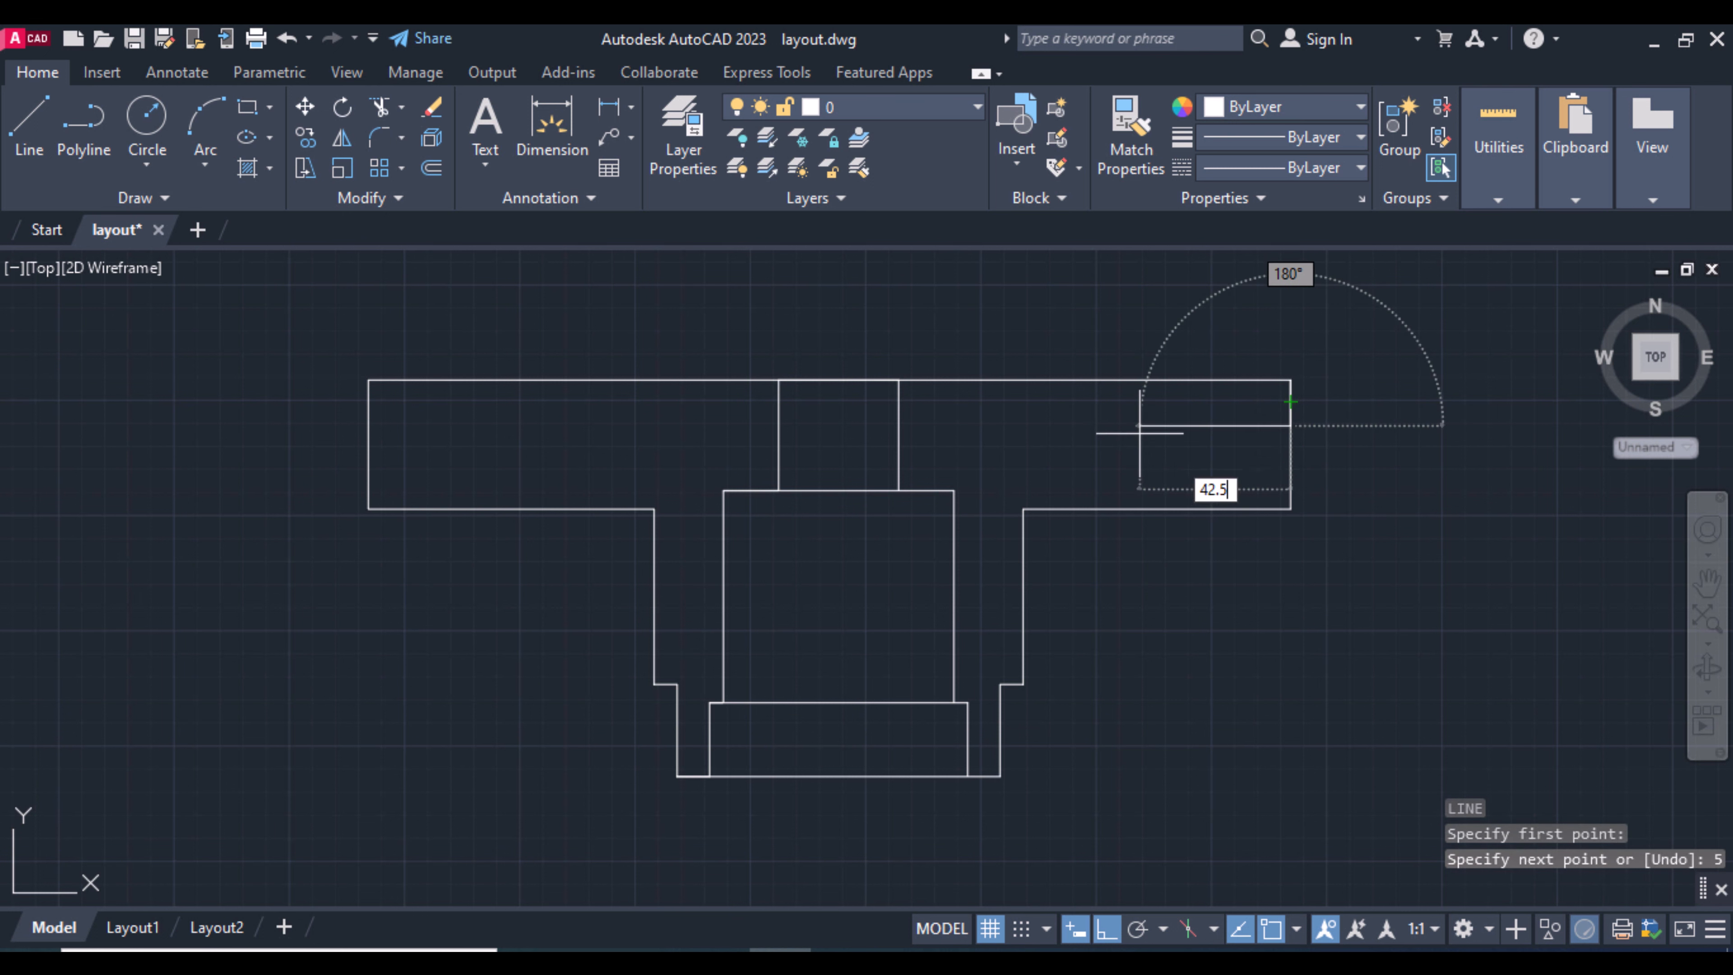
key(Return)
key(Return)
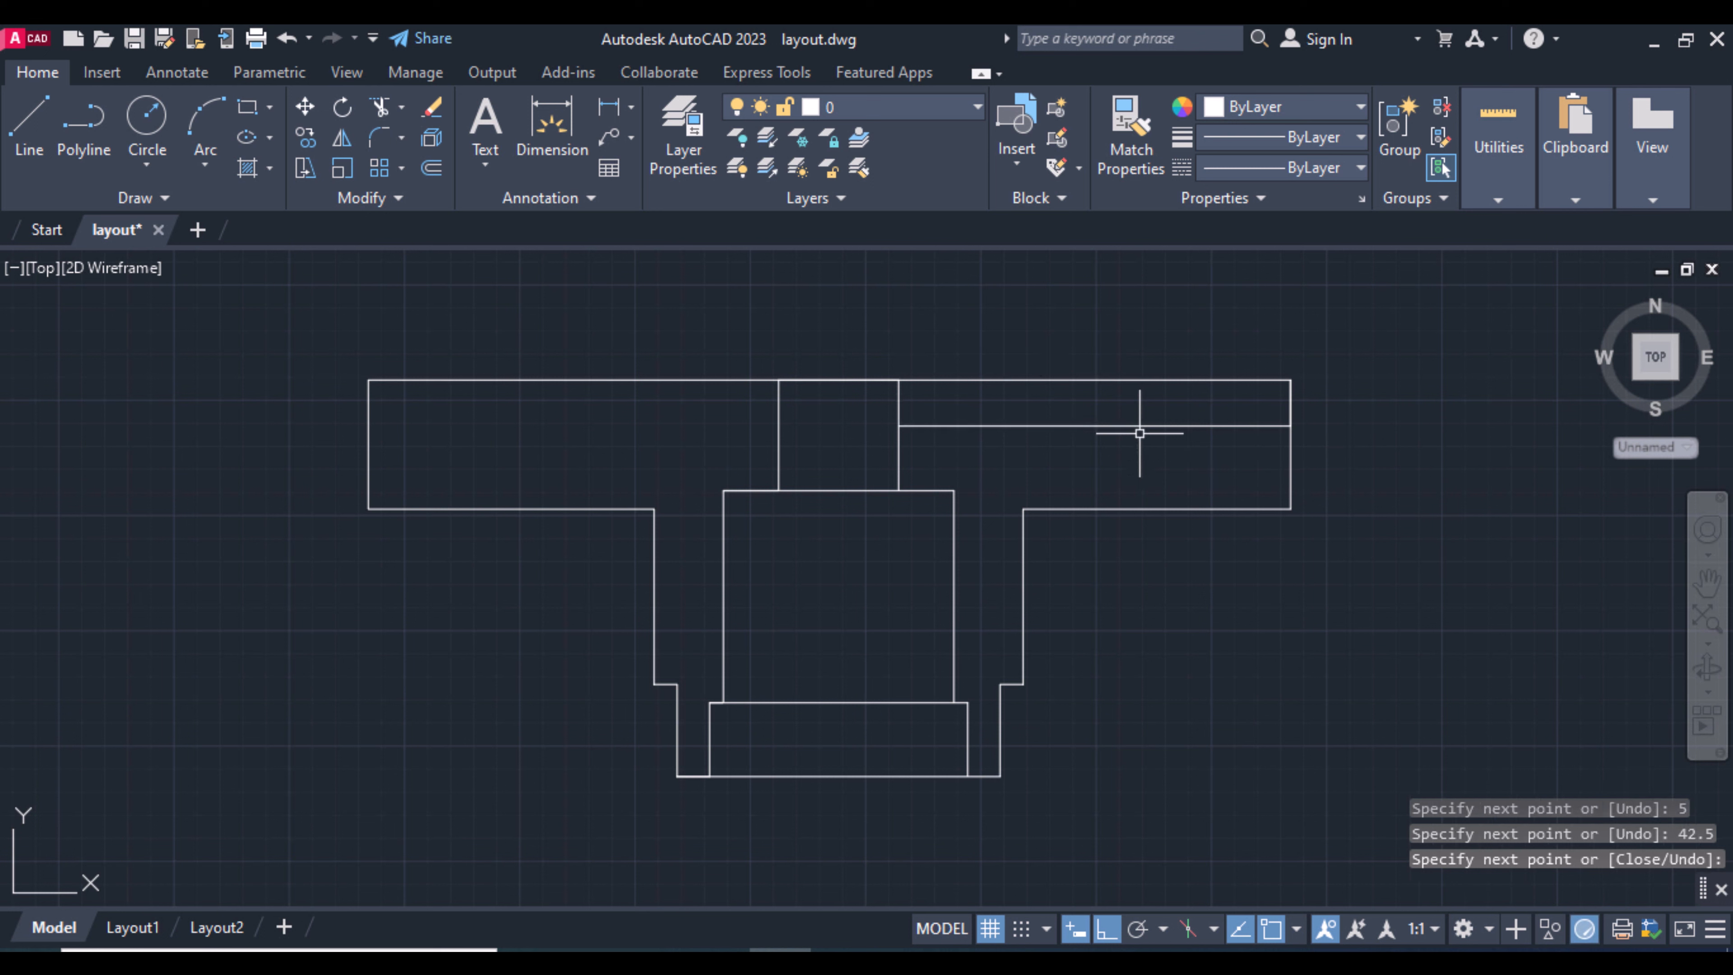
Offset the 42.5 horizontal line downward by 4 to form the lower side of the cross hole.
text(o)
key(Return)
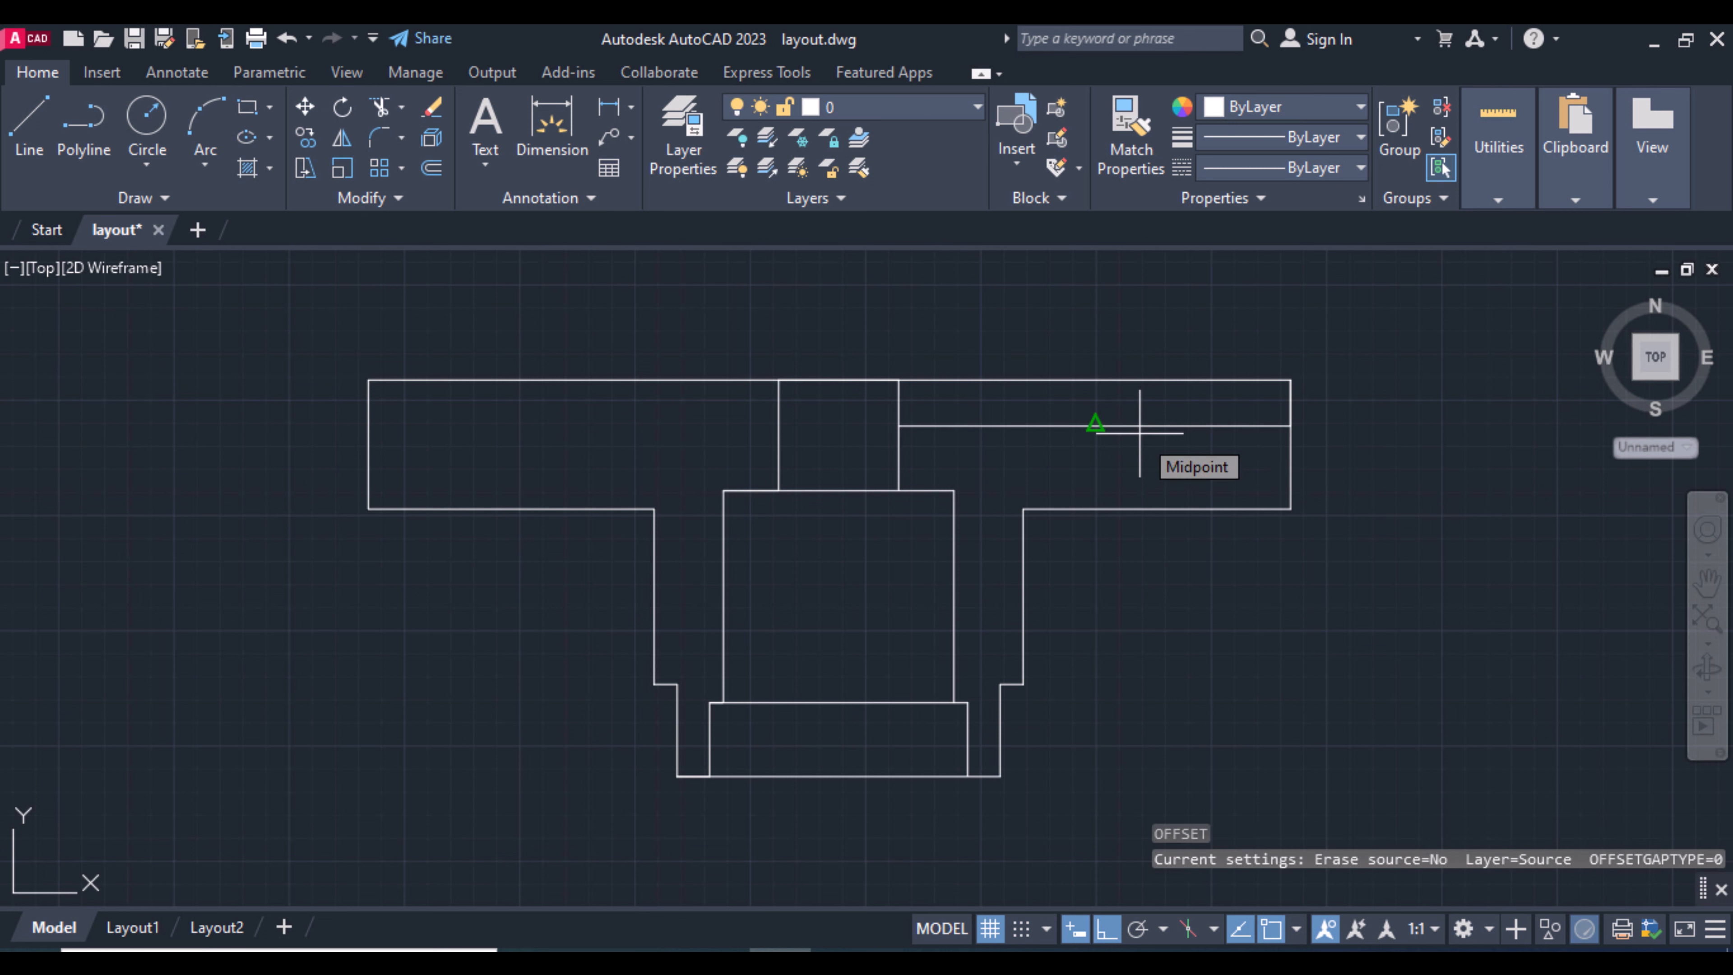
key(BackSpace)
text(4)
key(Return)
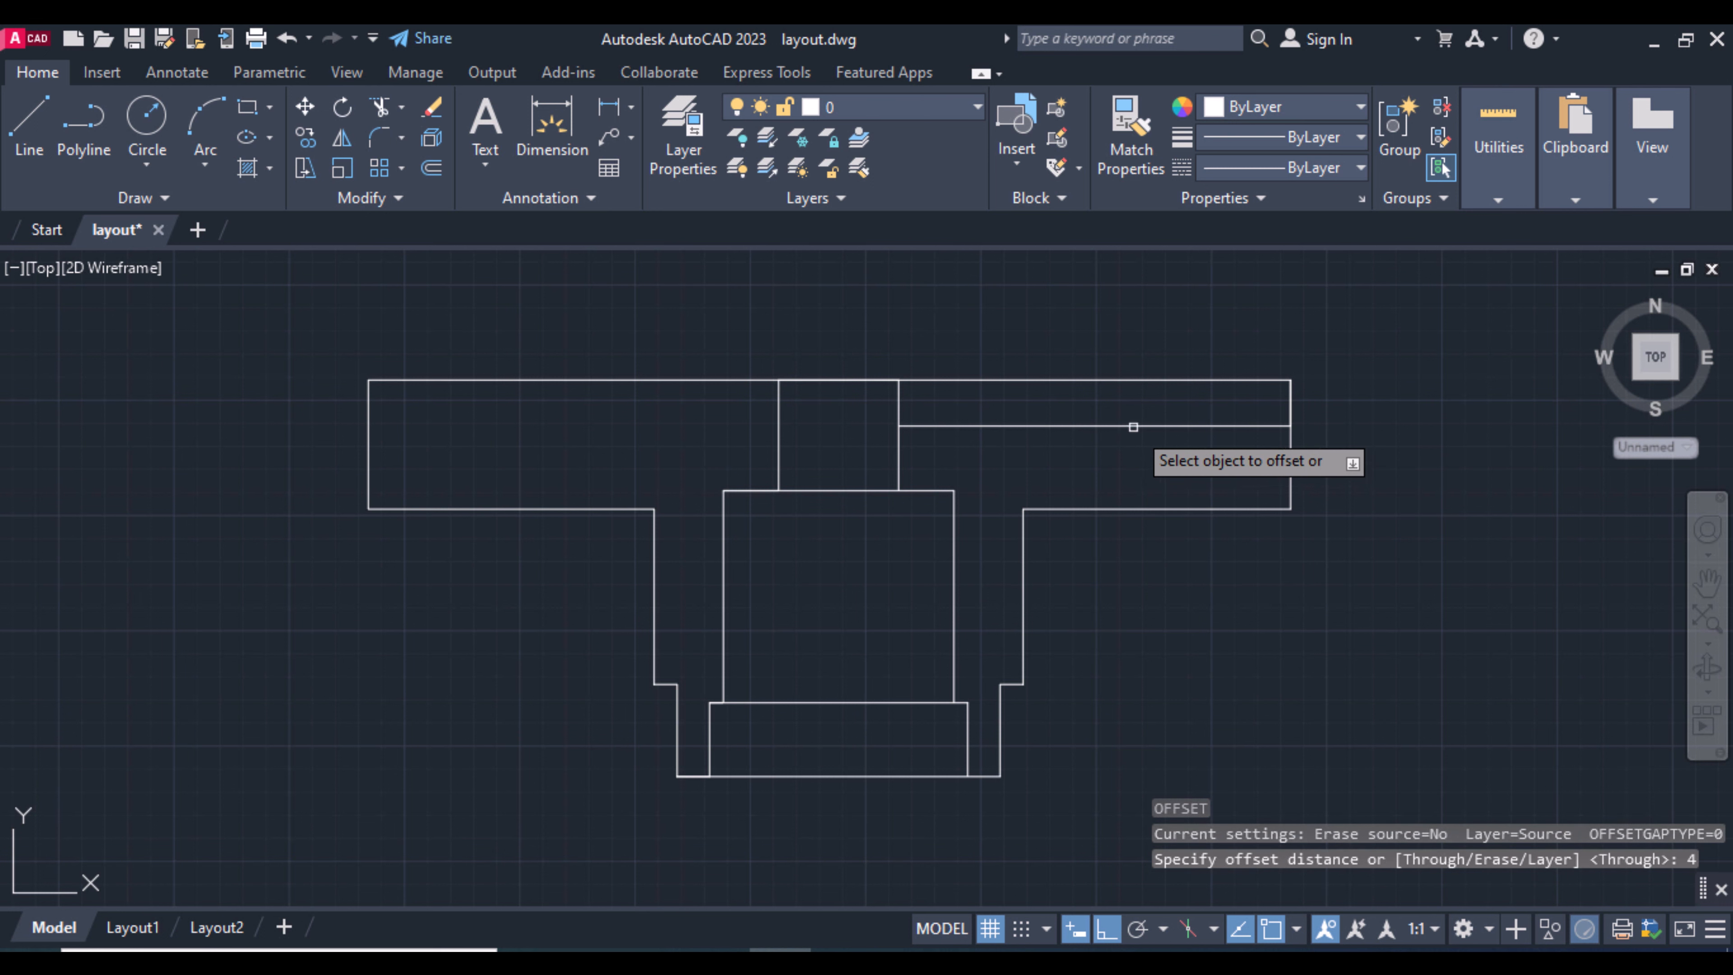
click(1133, 426)
click(1149, 491)
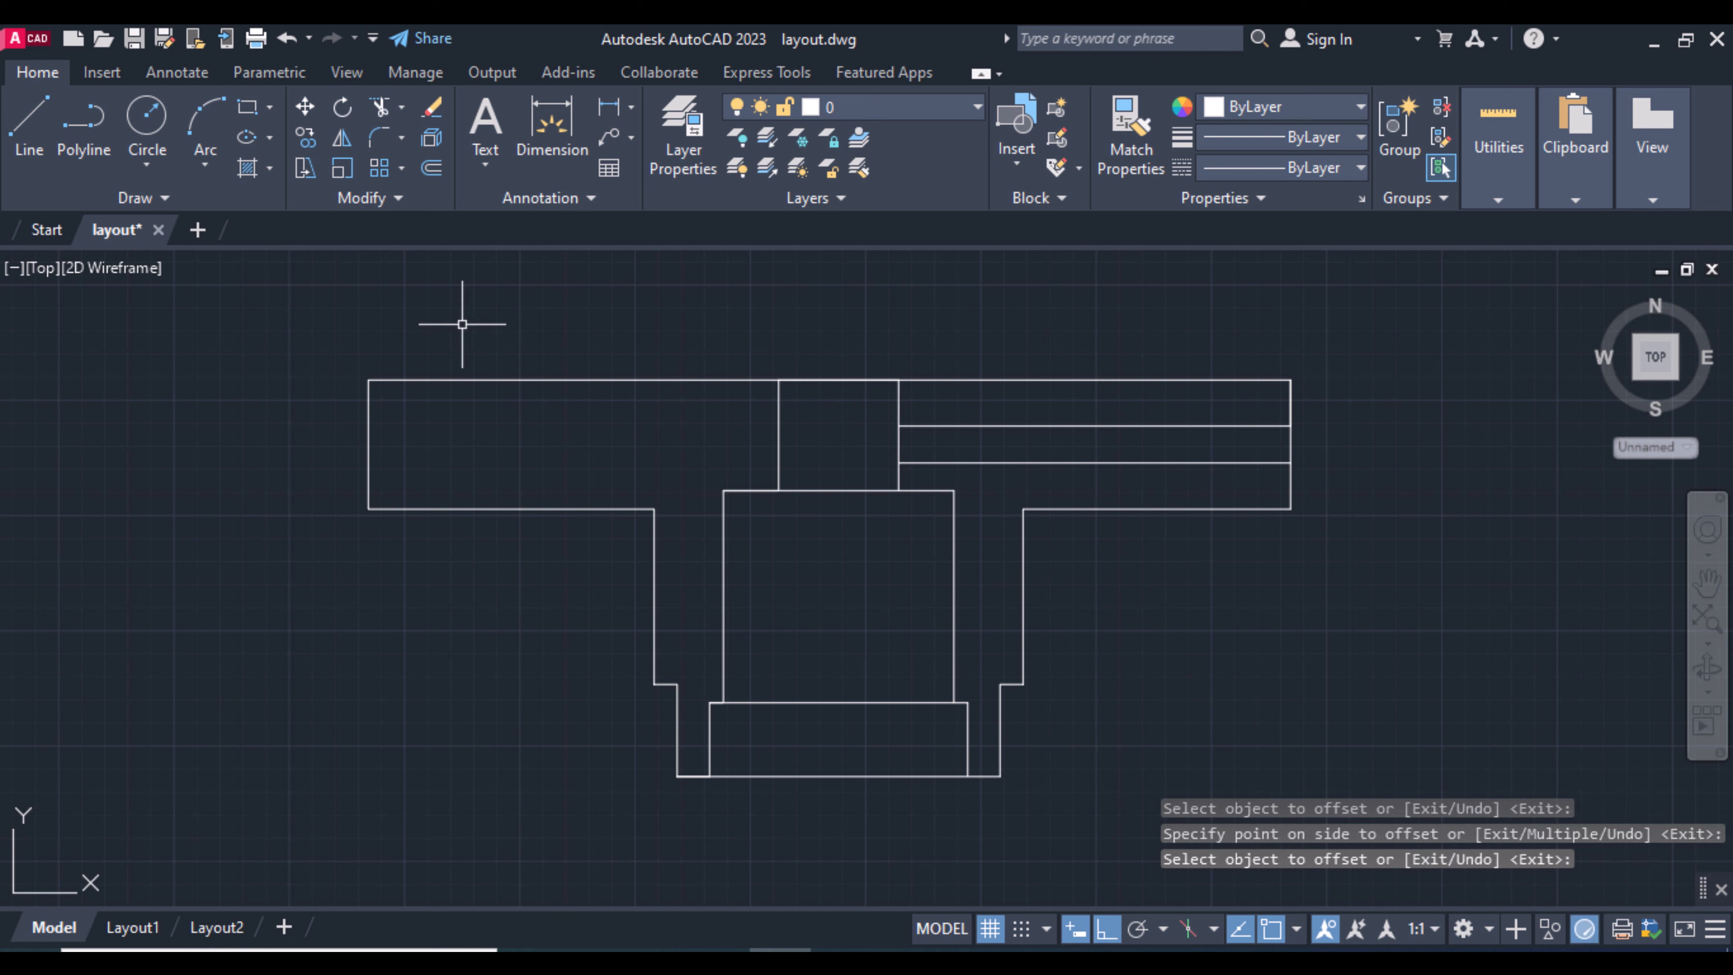
key(Escape)
Draw the blind hole starting 33 right of the flange's top-left corner: 6 down, 4 right and 6 up.
key(l)
key(Return)
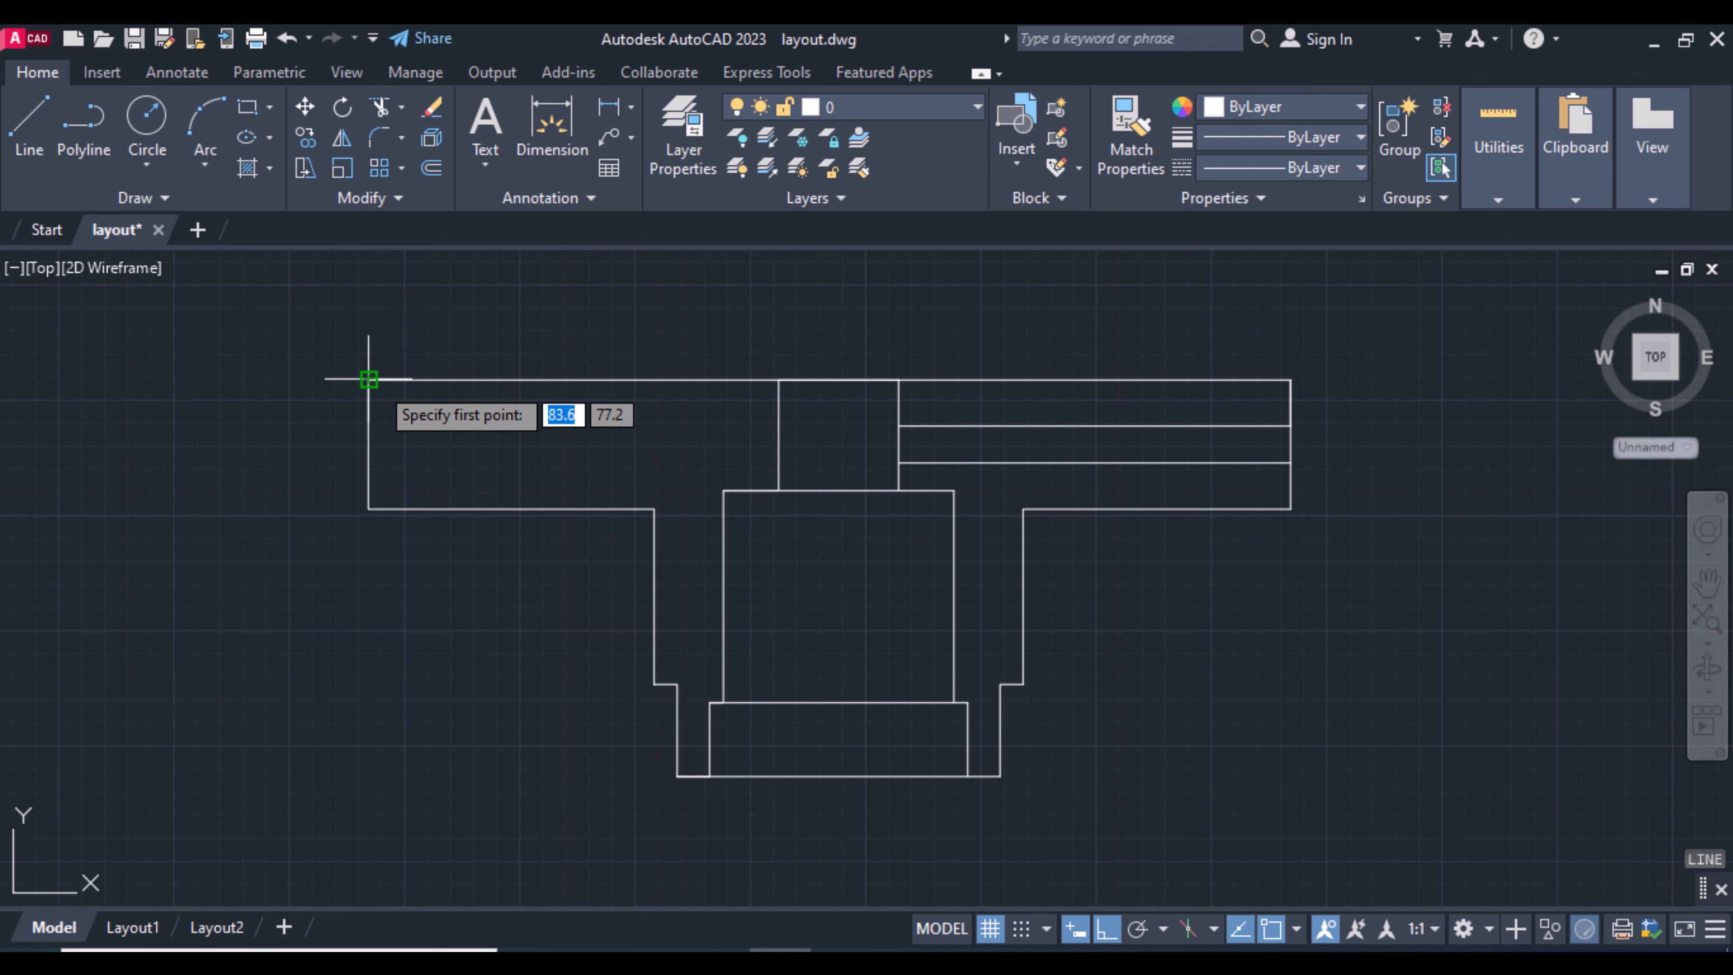
text(33)
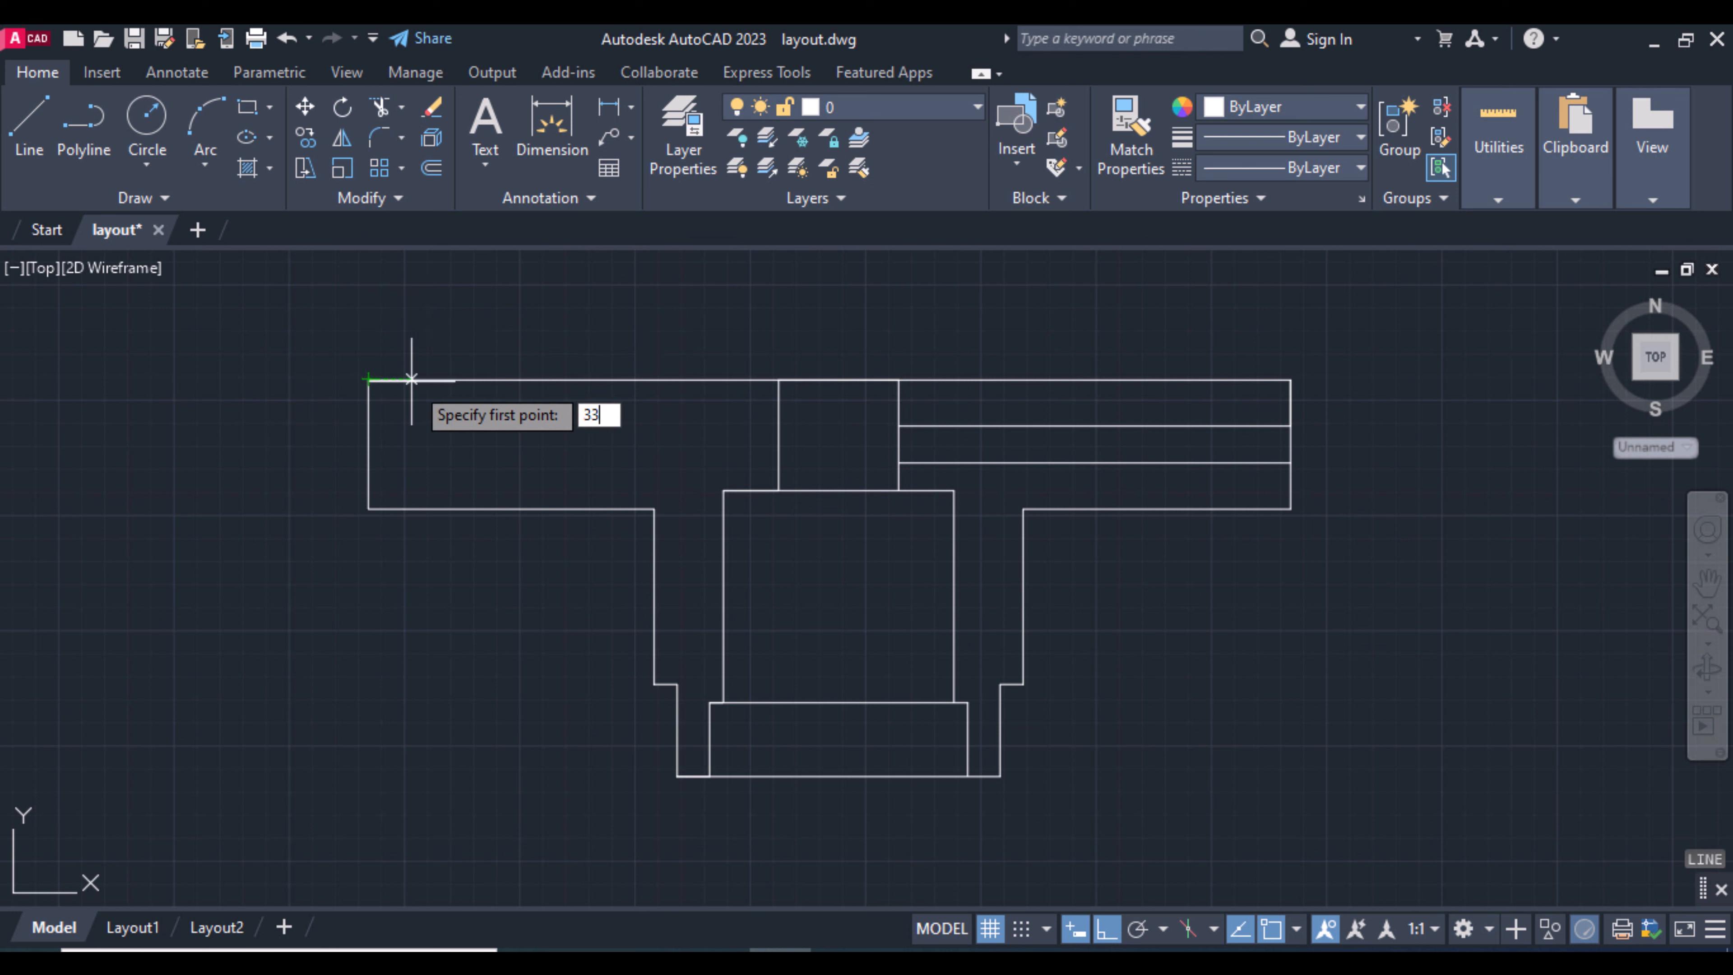
key(Return)
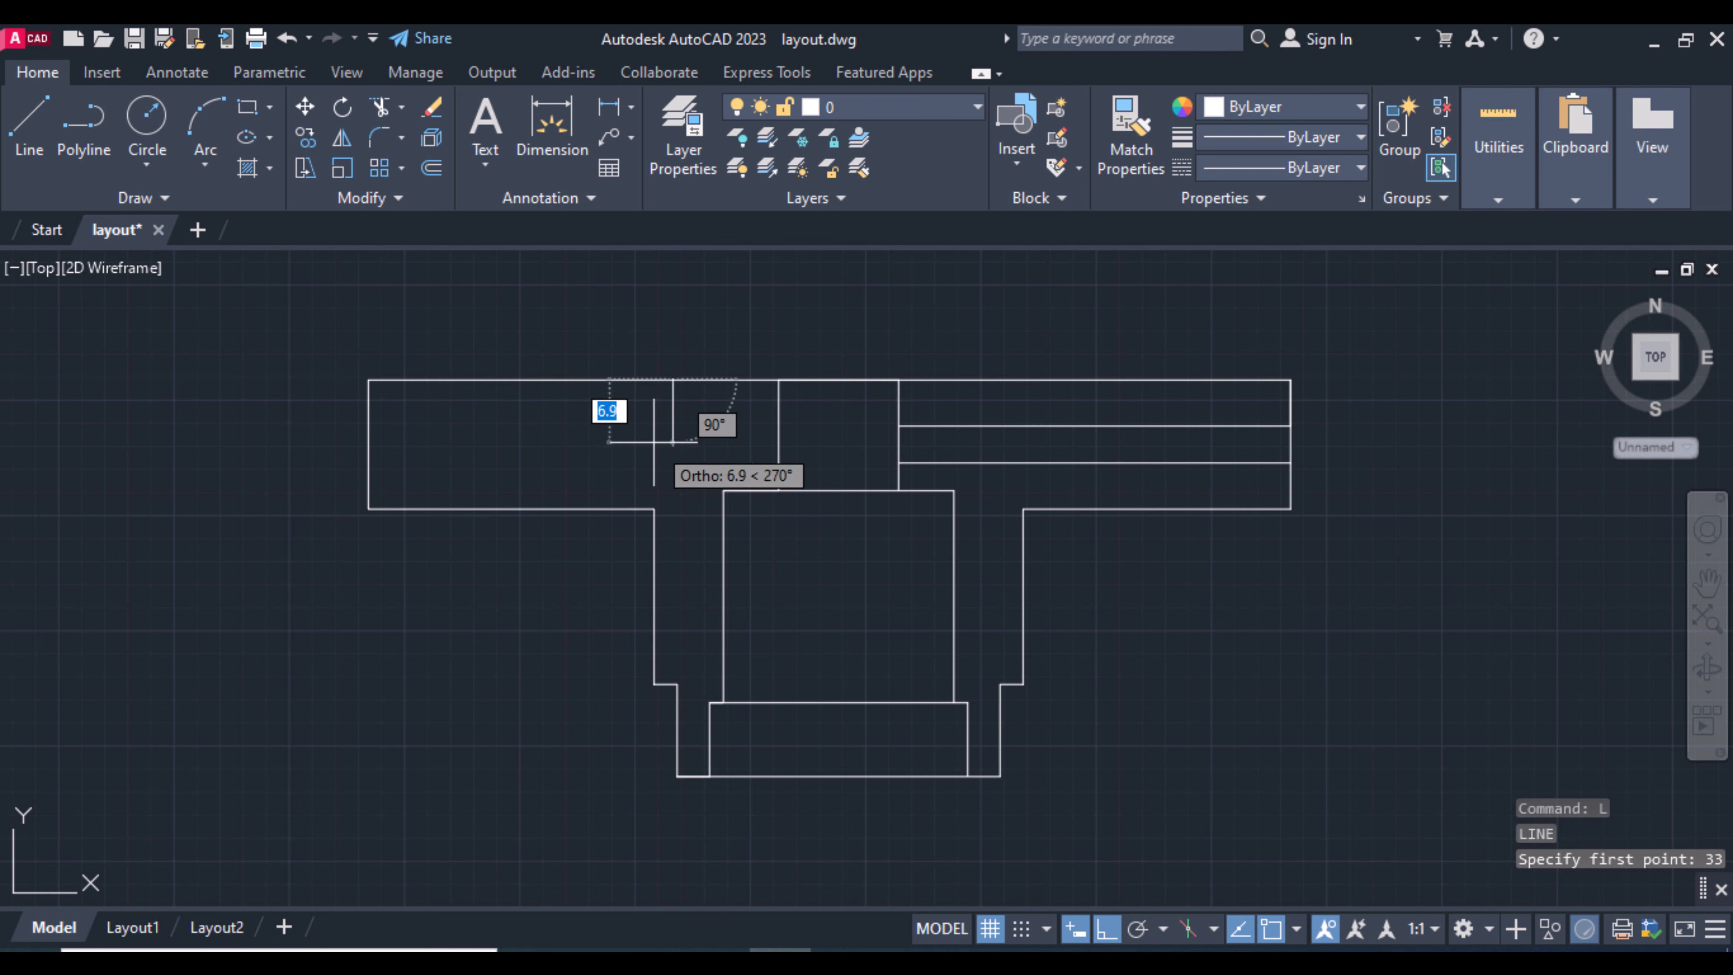
text(6)
key(Return)
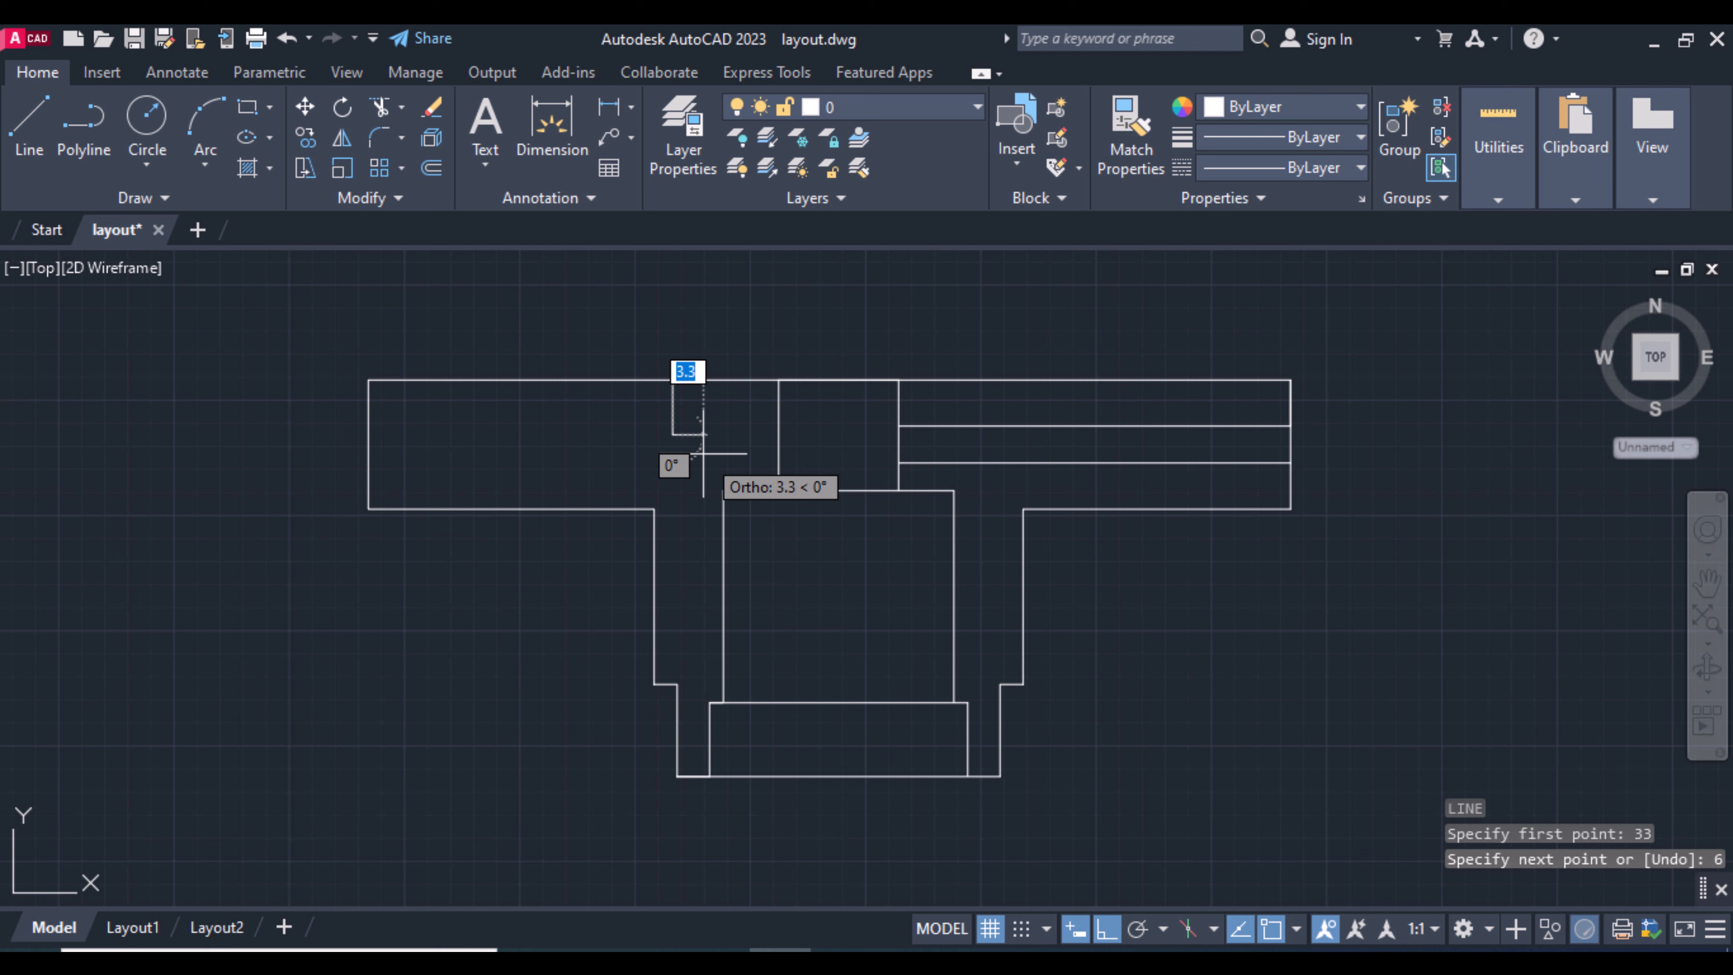
text(4)
key(Return)
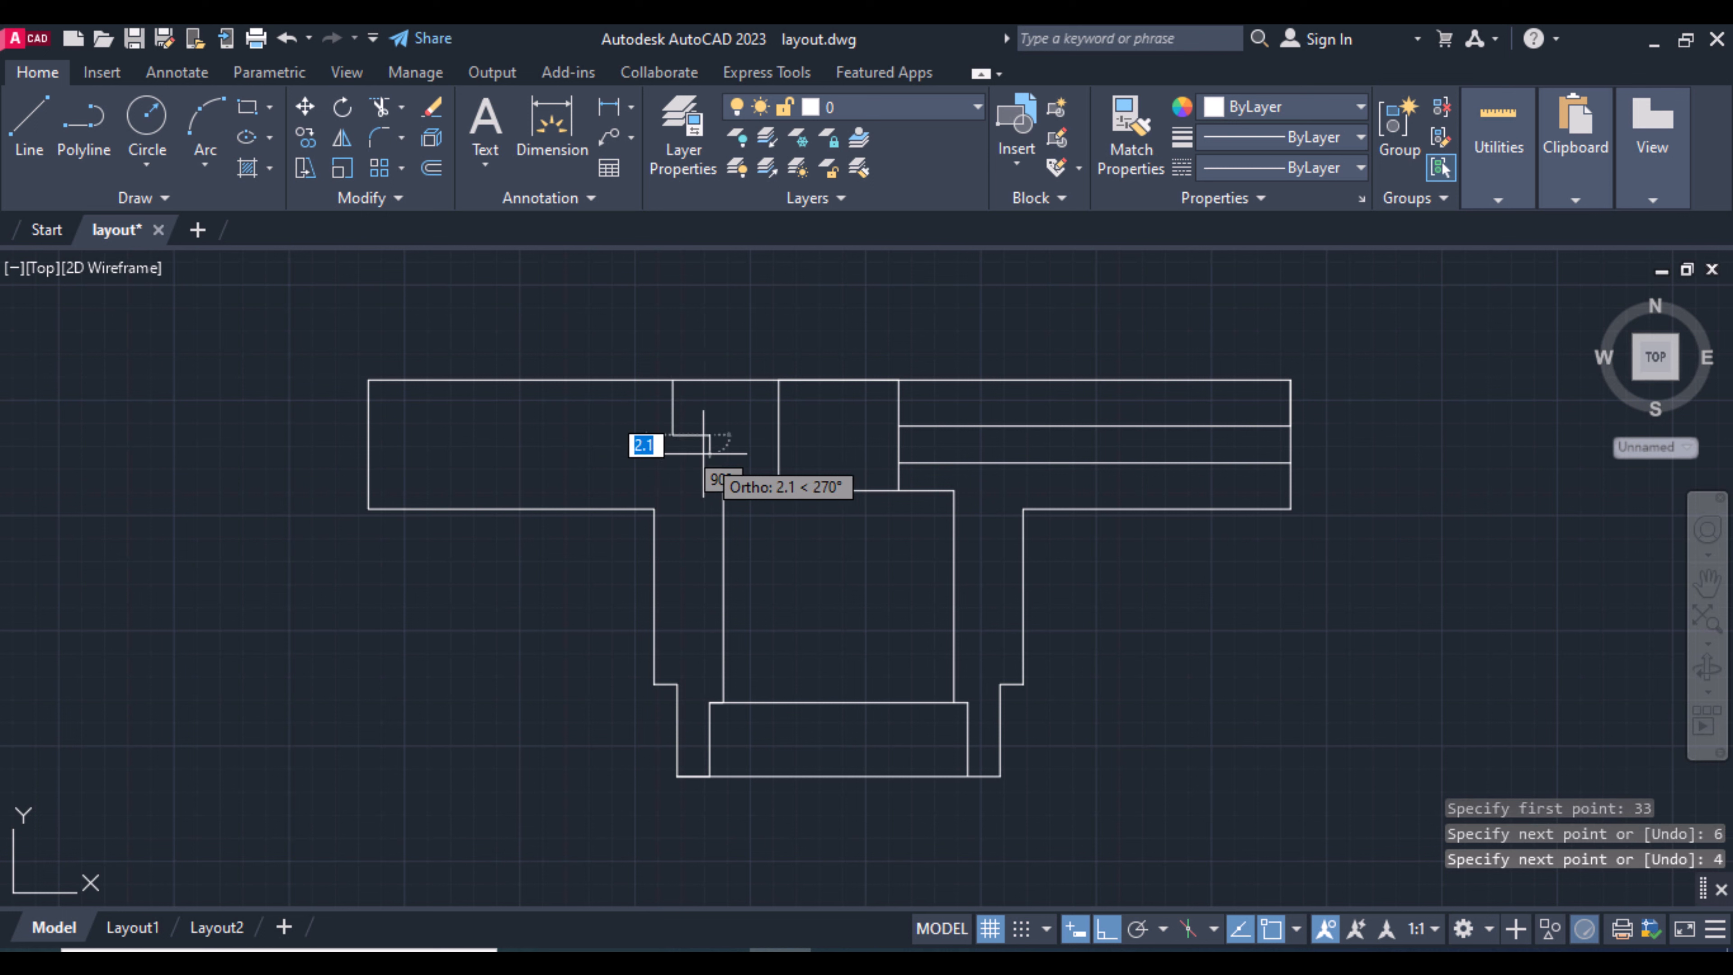
text(6)
key(Return)
key(Return)
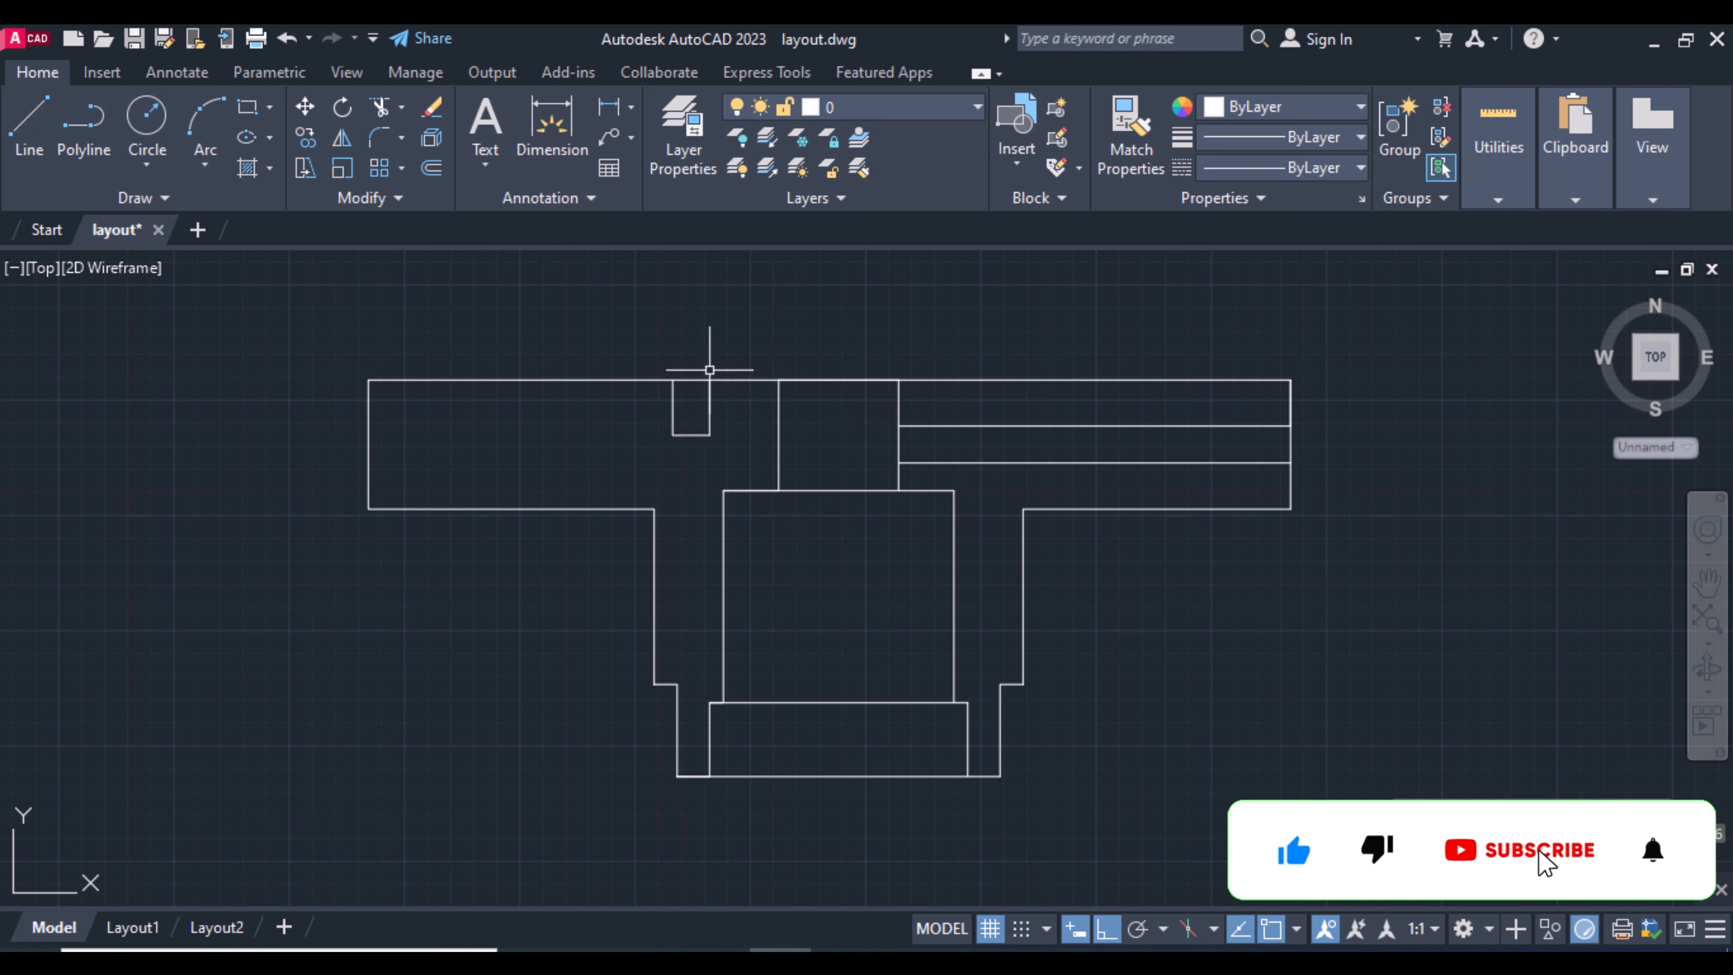
With ortho off, draw a line 4 long sloping 45° down to the right from the blind hole's bottom-left corner.
key(Return)
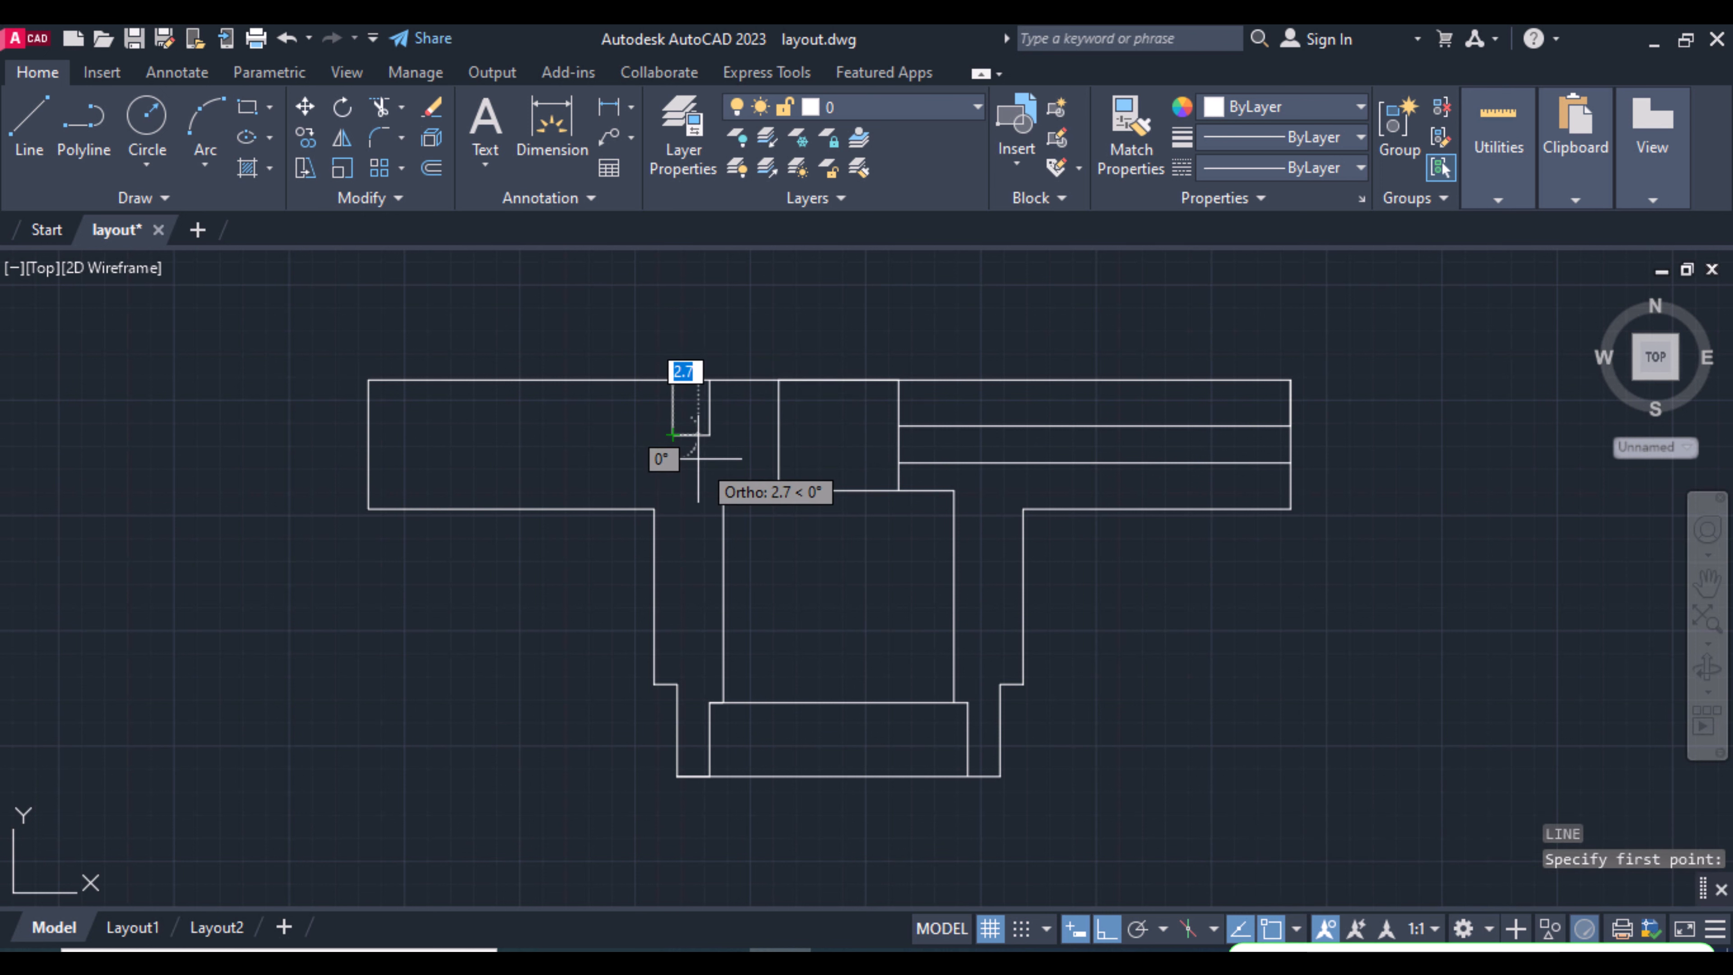
click(1110, 937)
click(672, 435)
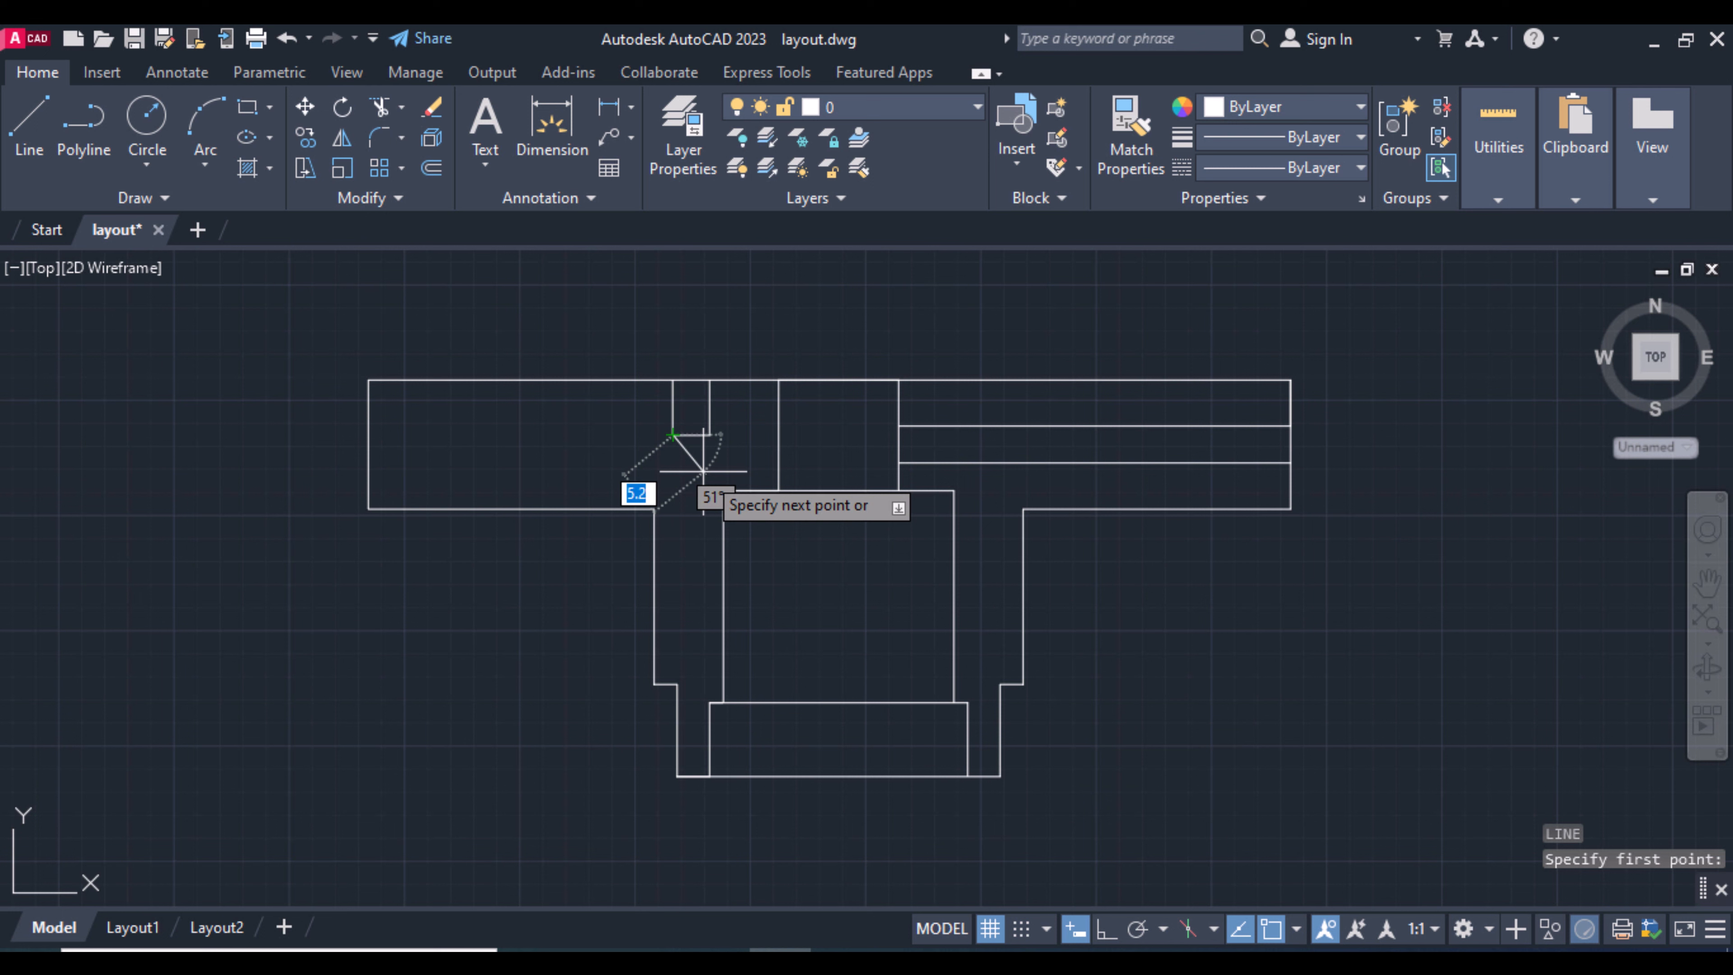
text(4)
key(Tab)
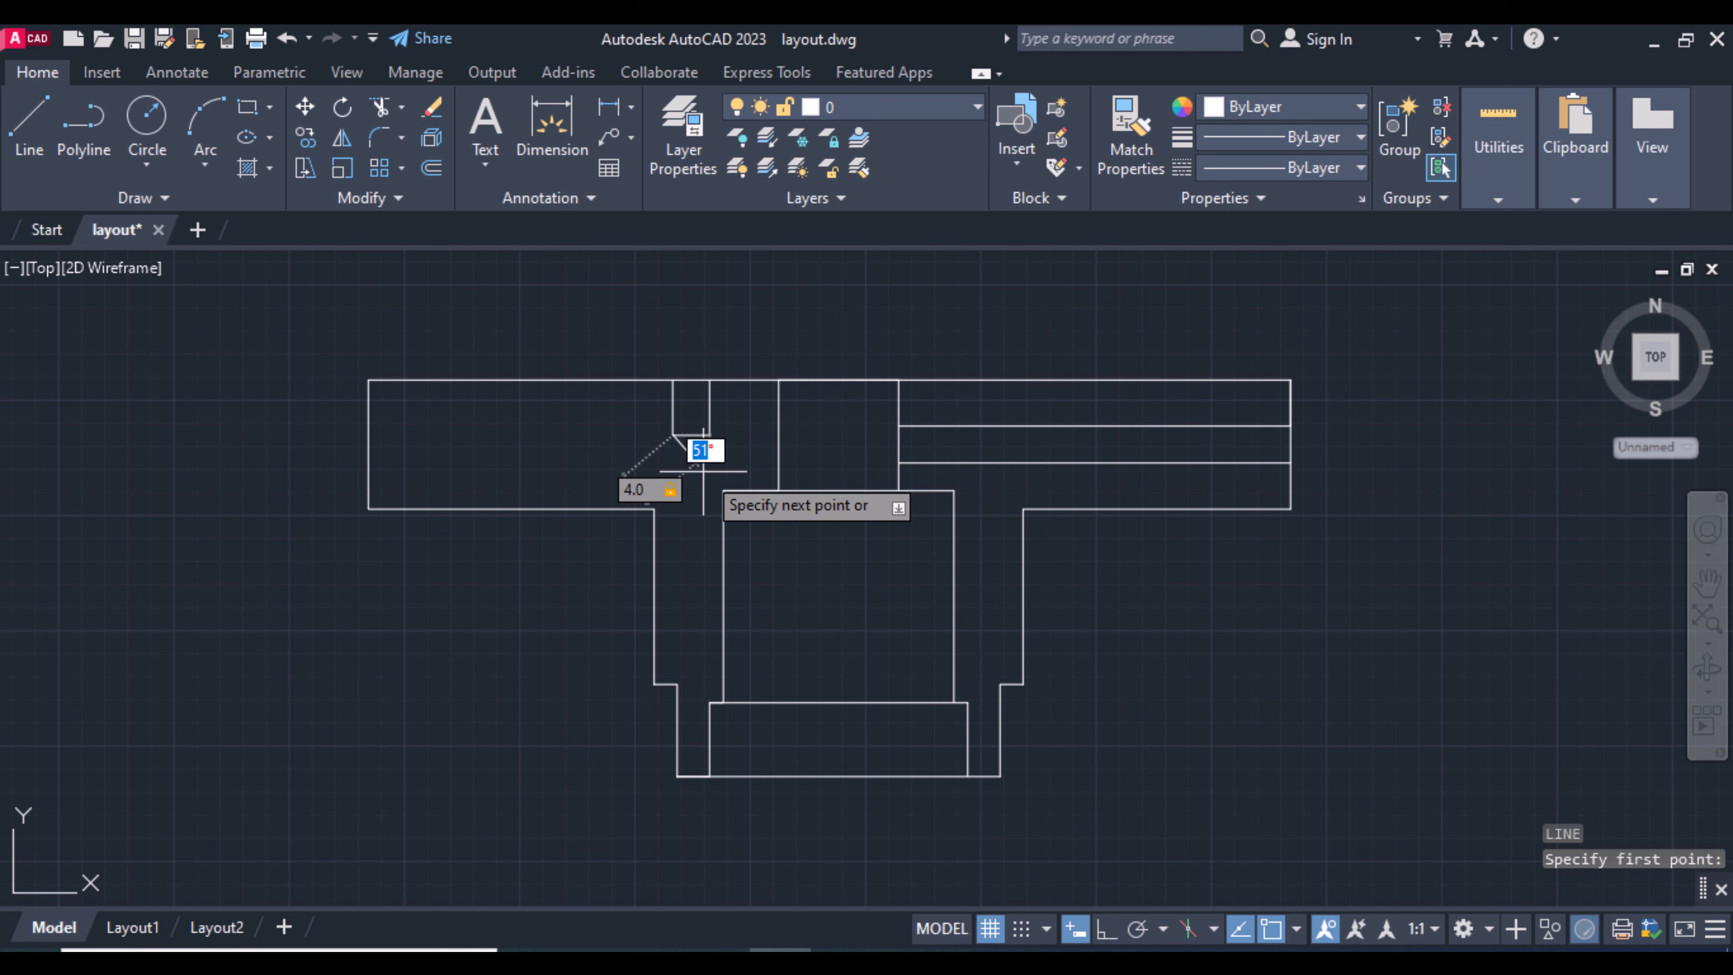
text(45)
key(Return)
key(Return)
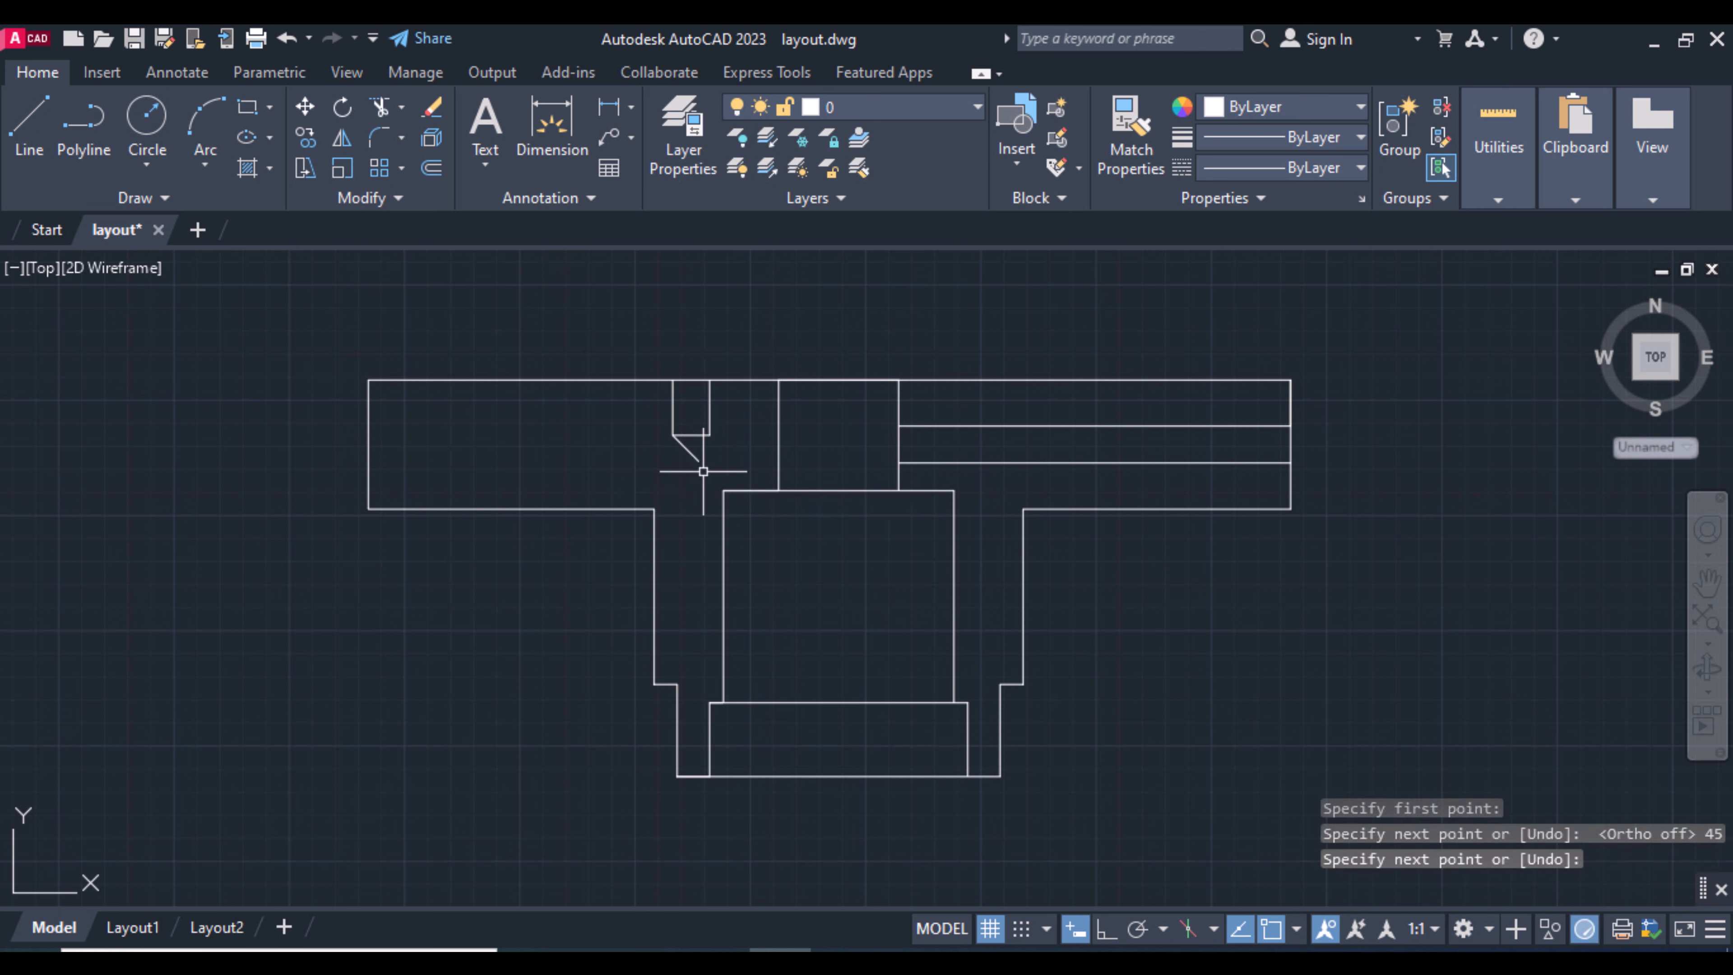
Draw a line 4 long at 135°, sloping down to the left, from the blind hole's bottom-right corner.
key(Return)
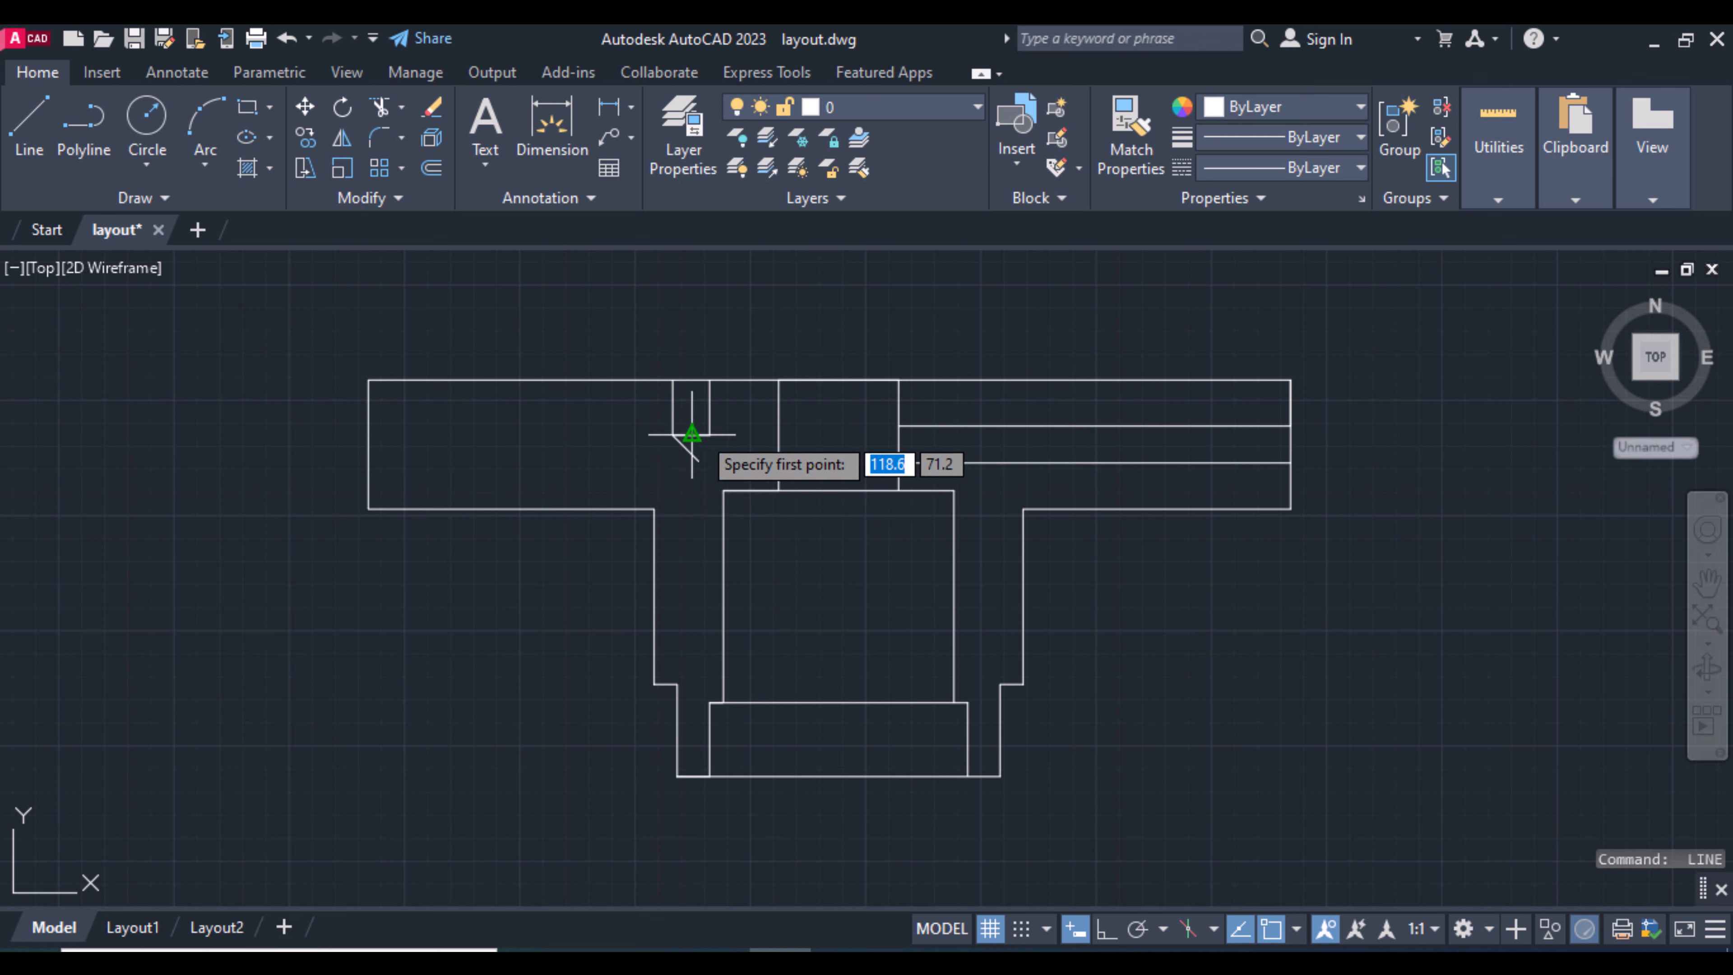
click(709, 437)
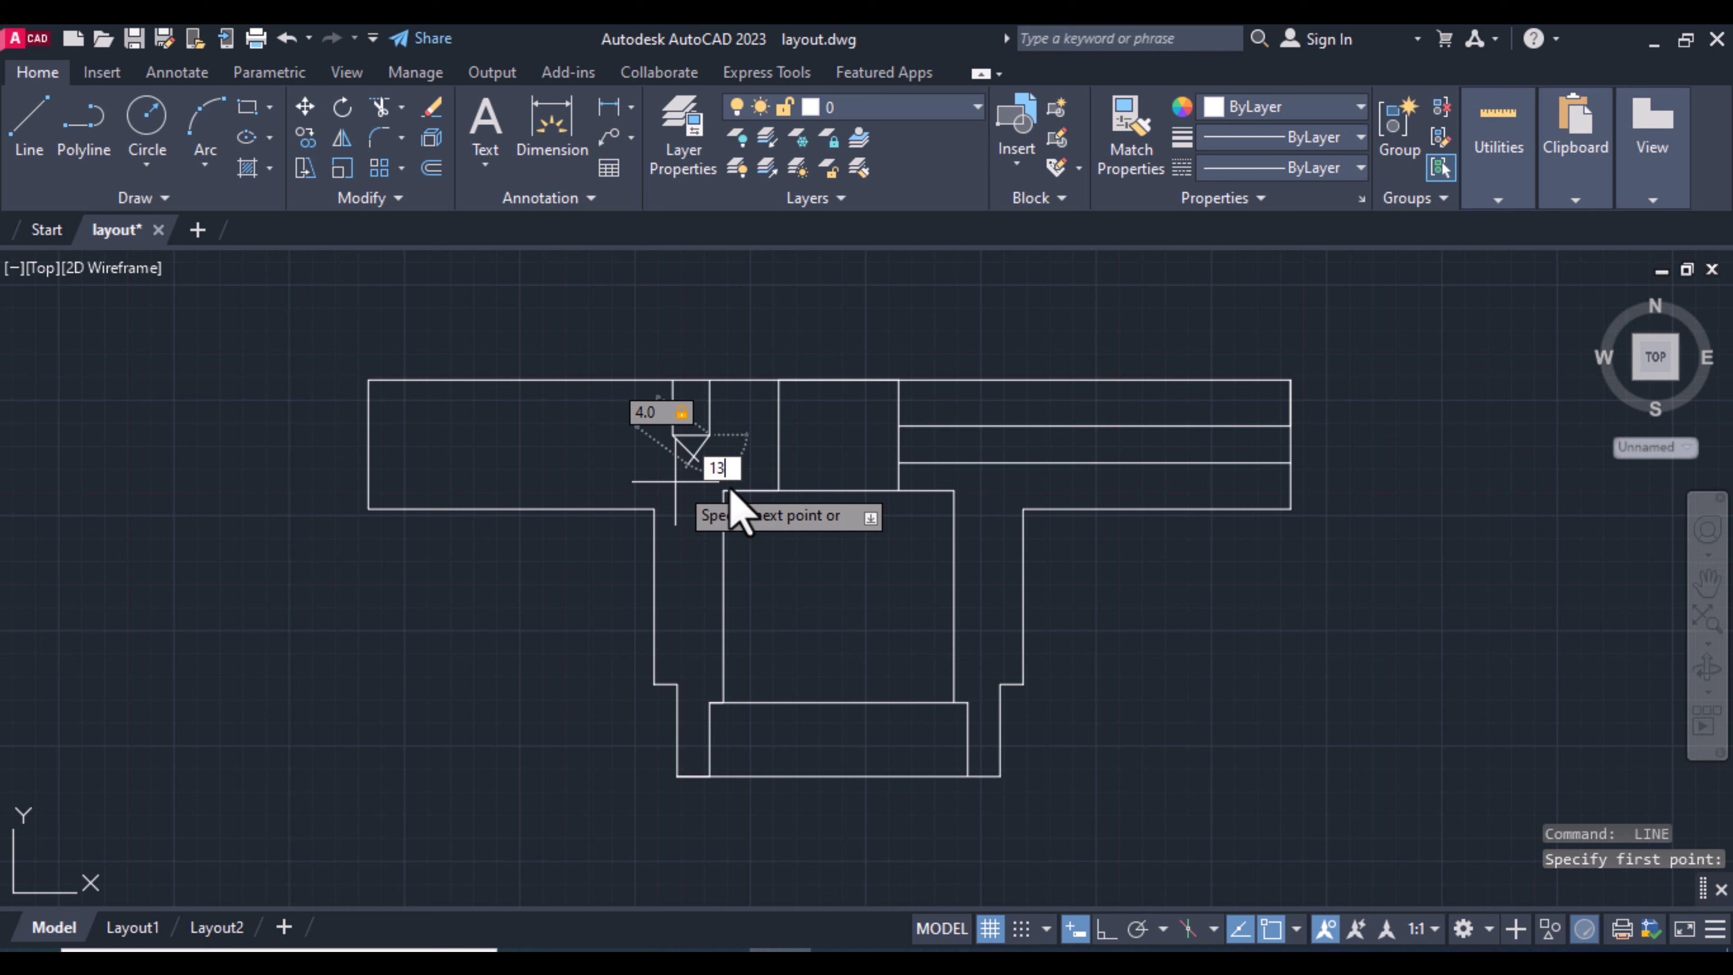
key(Return)
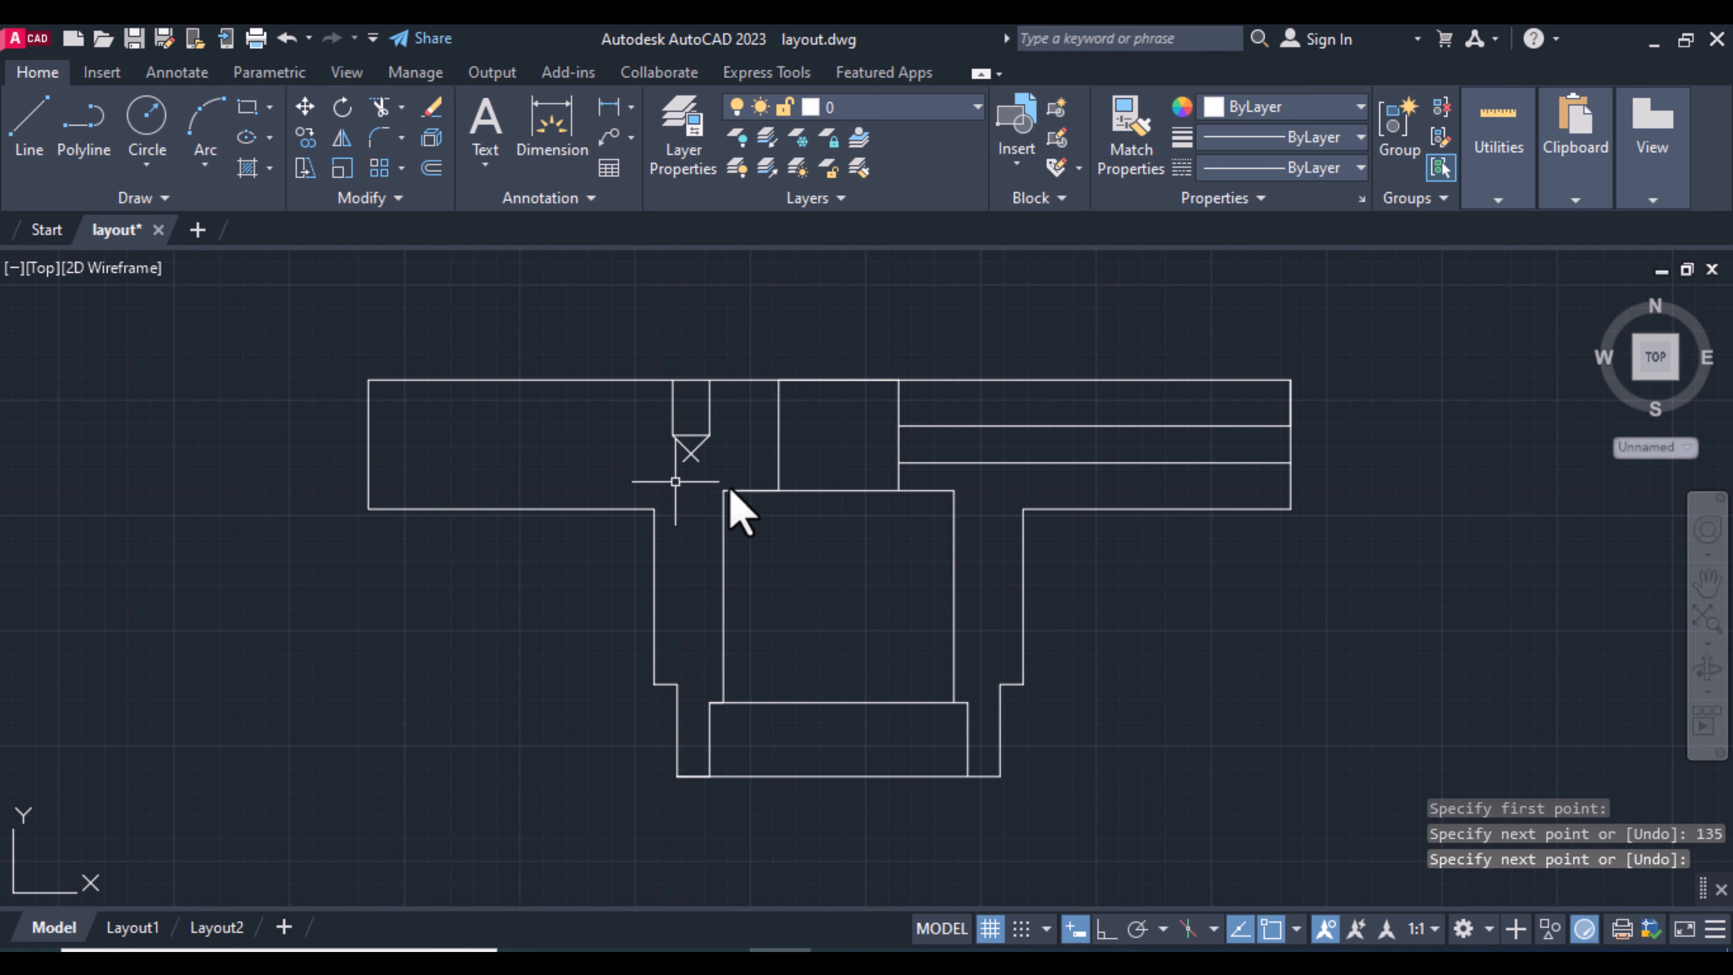
Trim the ends of the two sloped lines beyond their crossing to leave the blind hole's pointed tip.
text(tr)
key(Return)
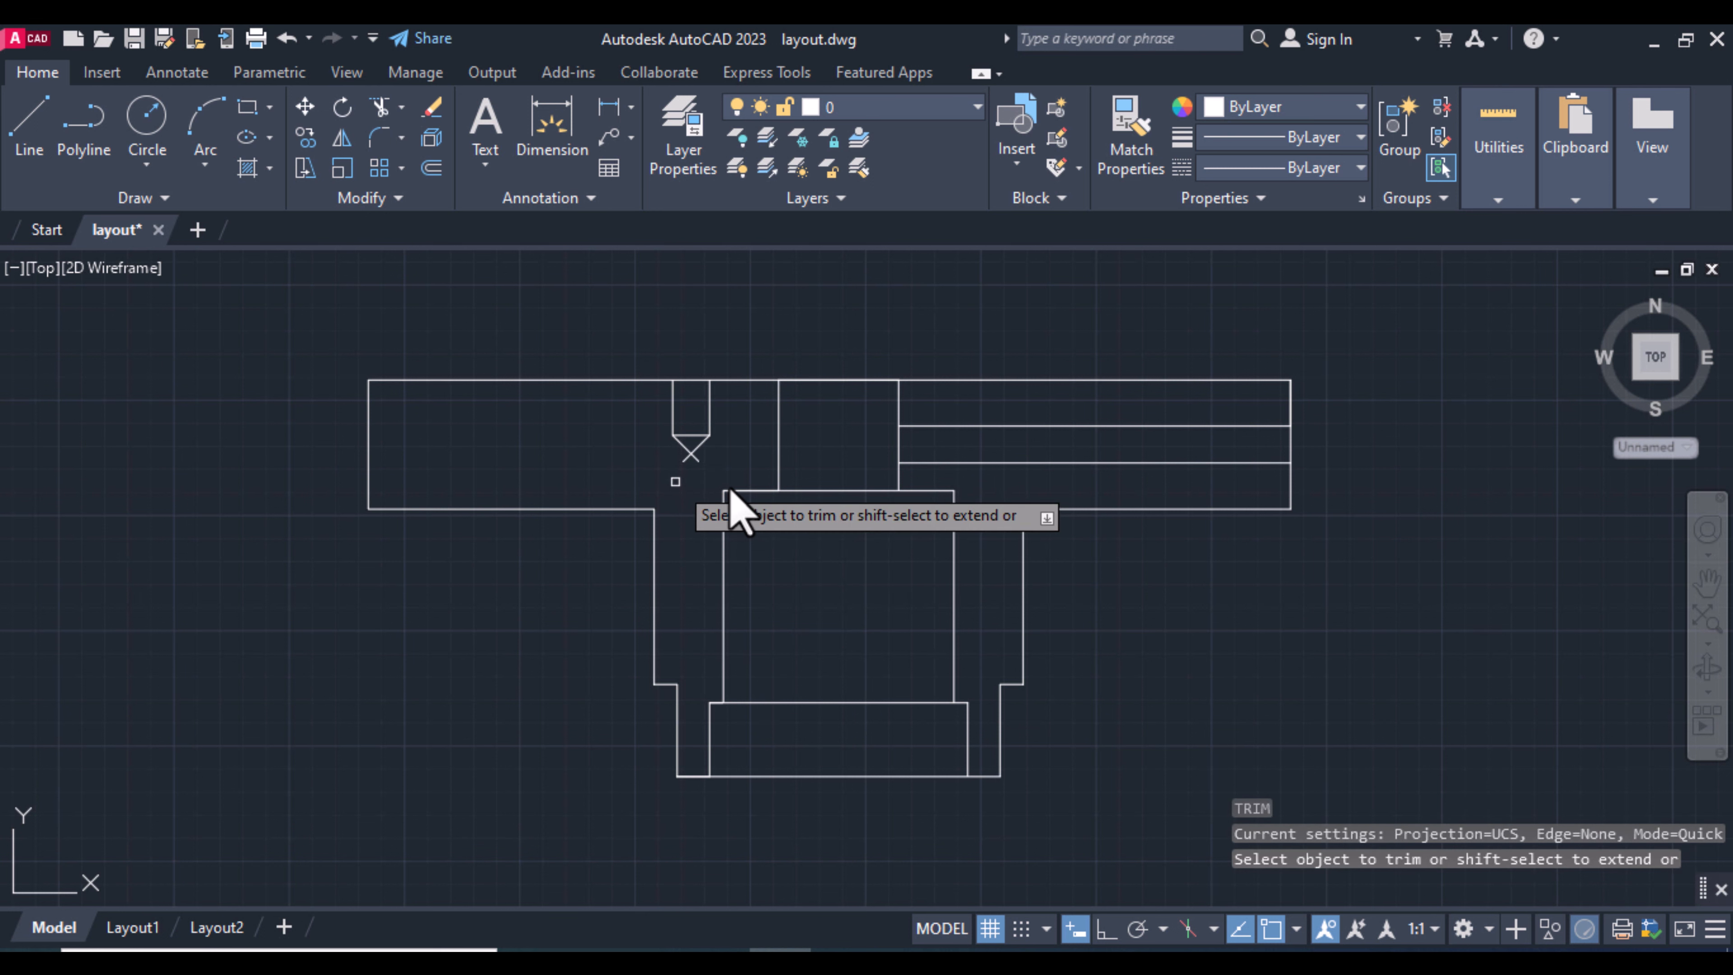
click(696, 456)
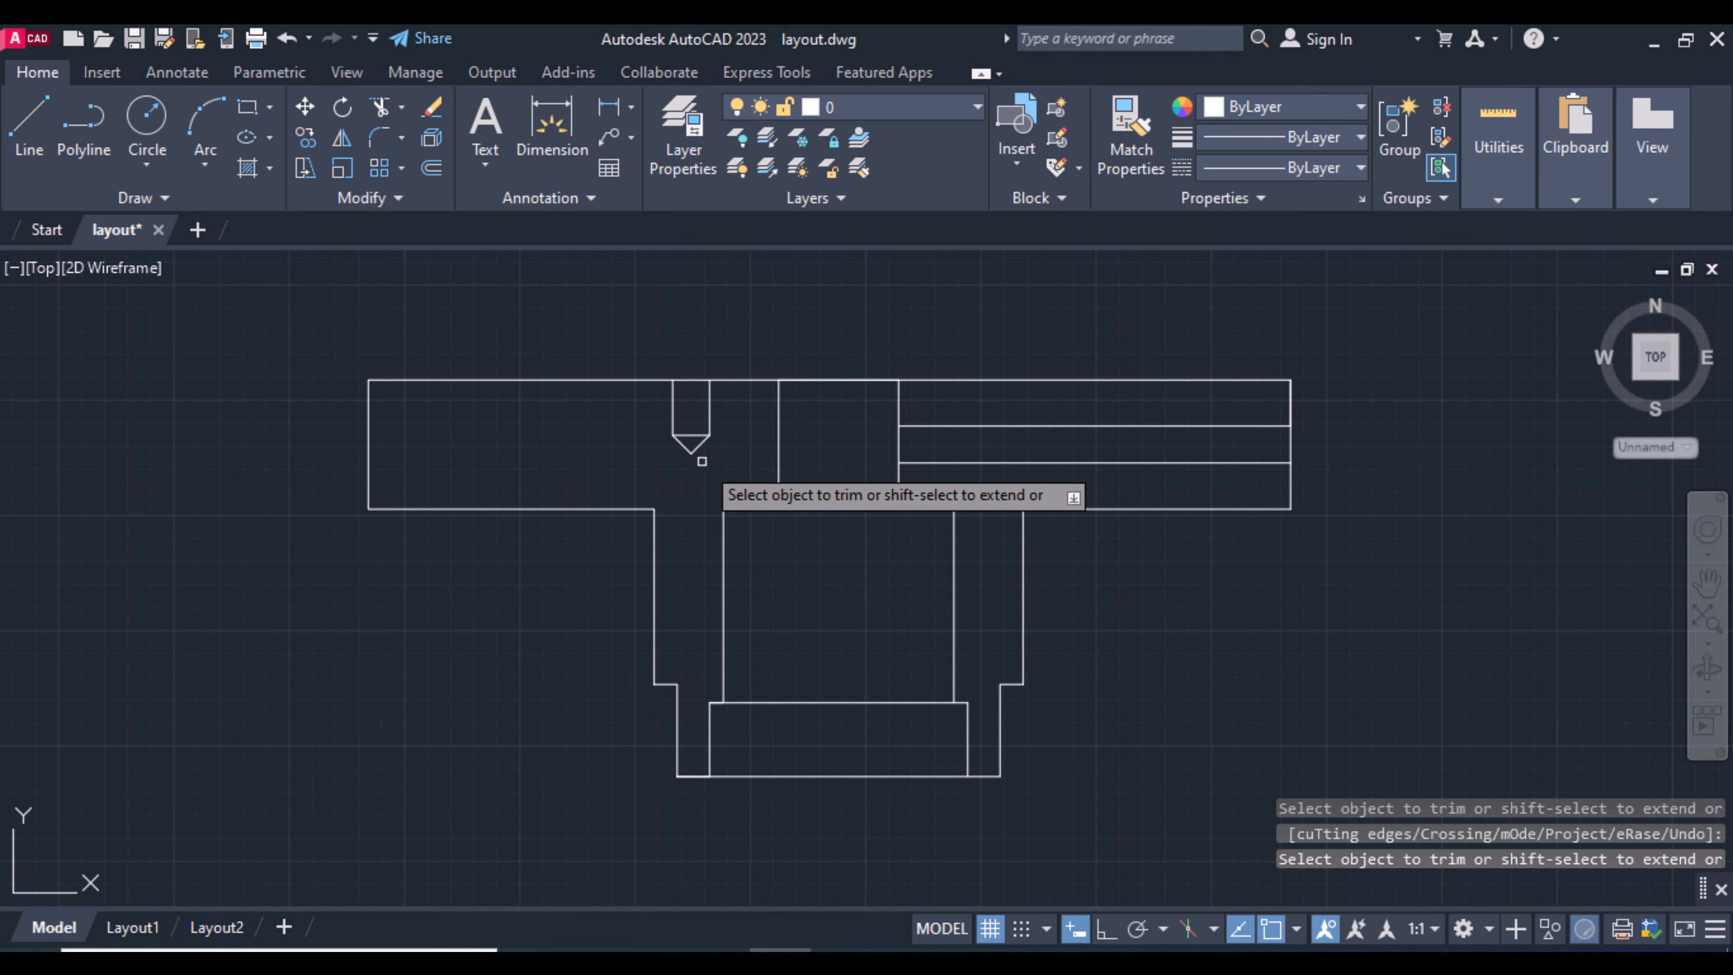
key(Return)
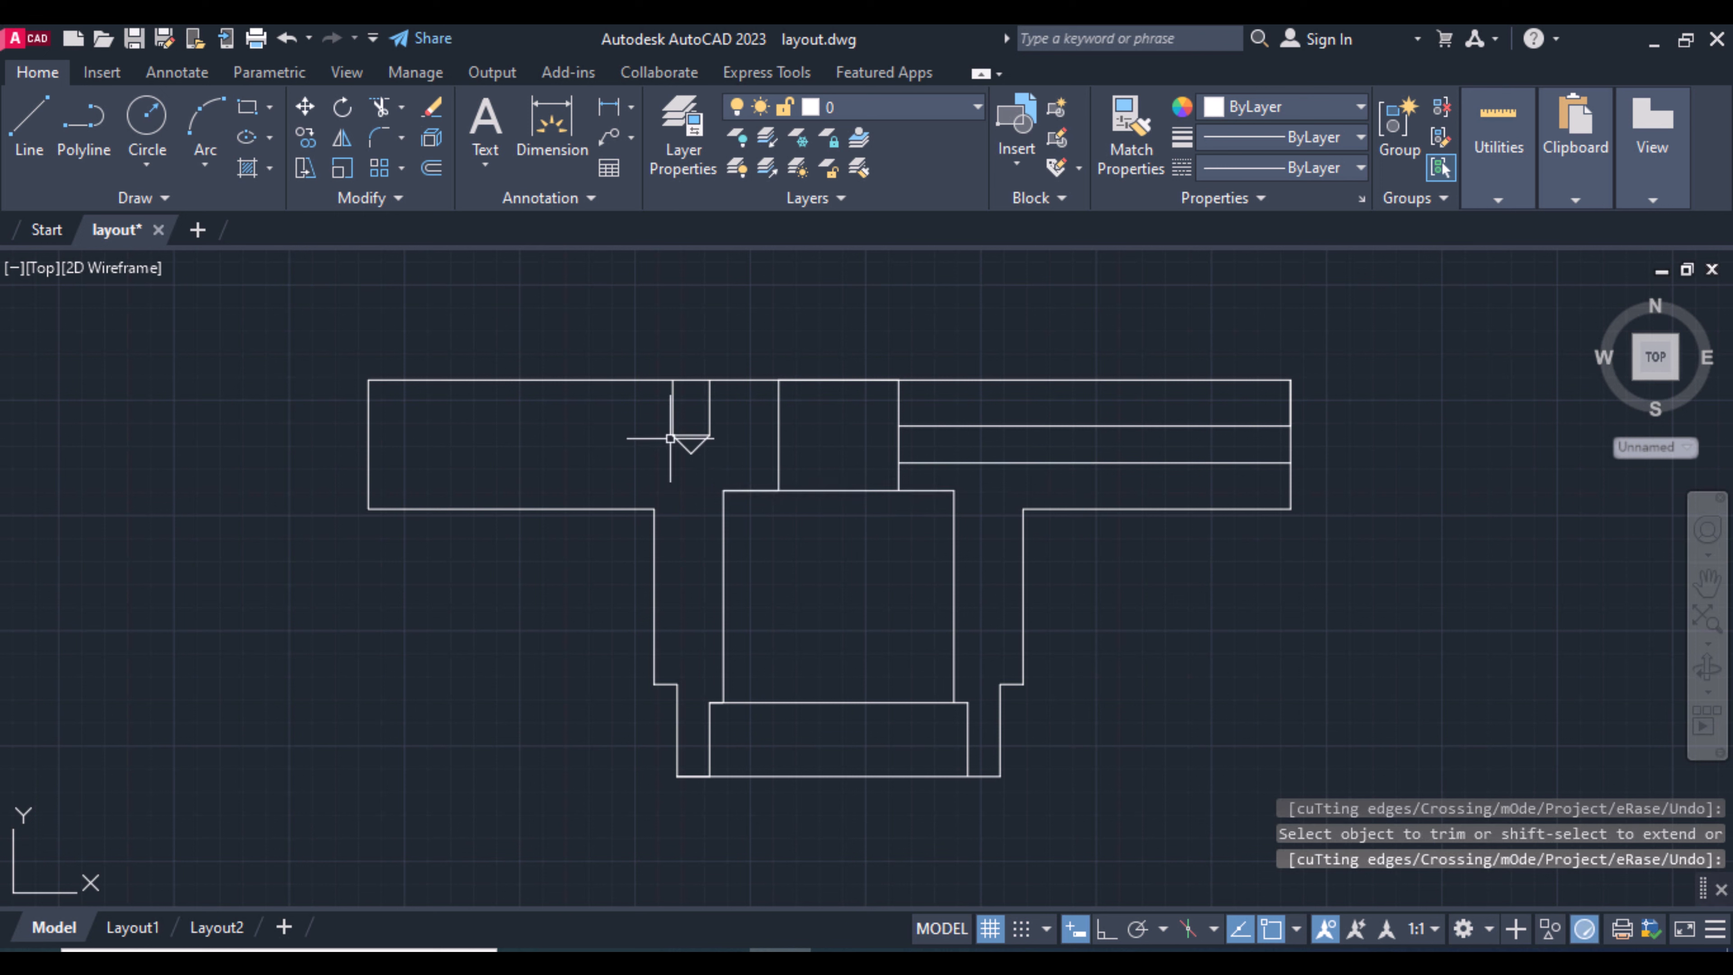
Add centerlines between the two horizontal lines of the cross hole and between the vertical sides of the blind hole.
click(192, 80)
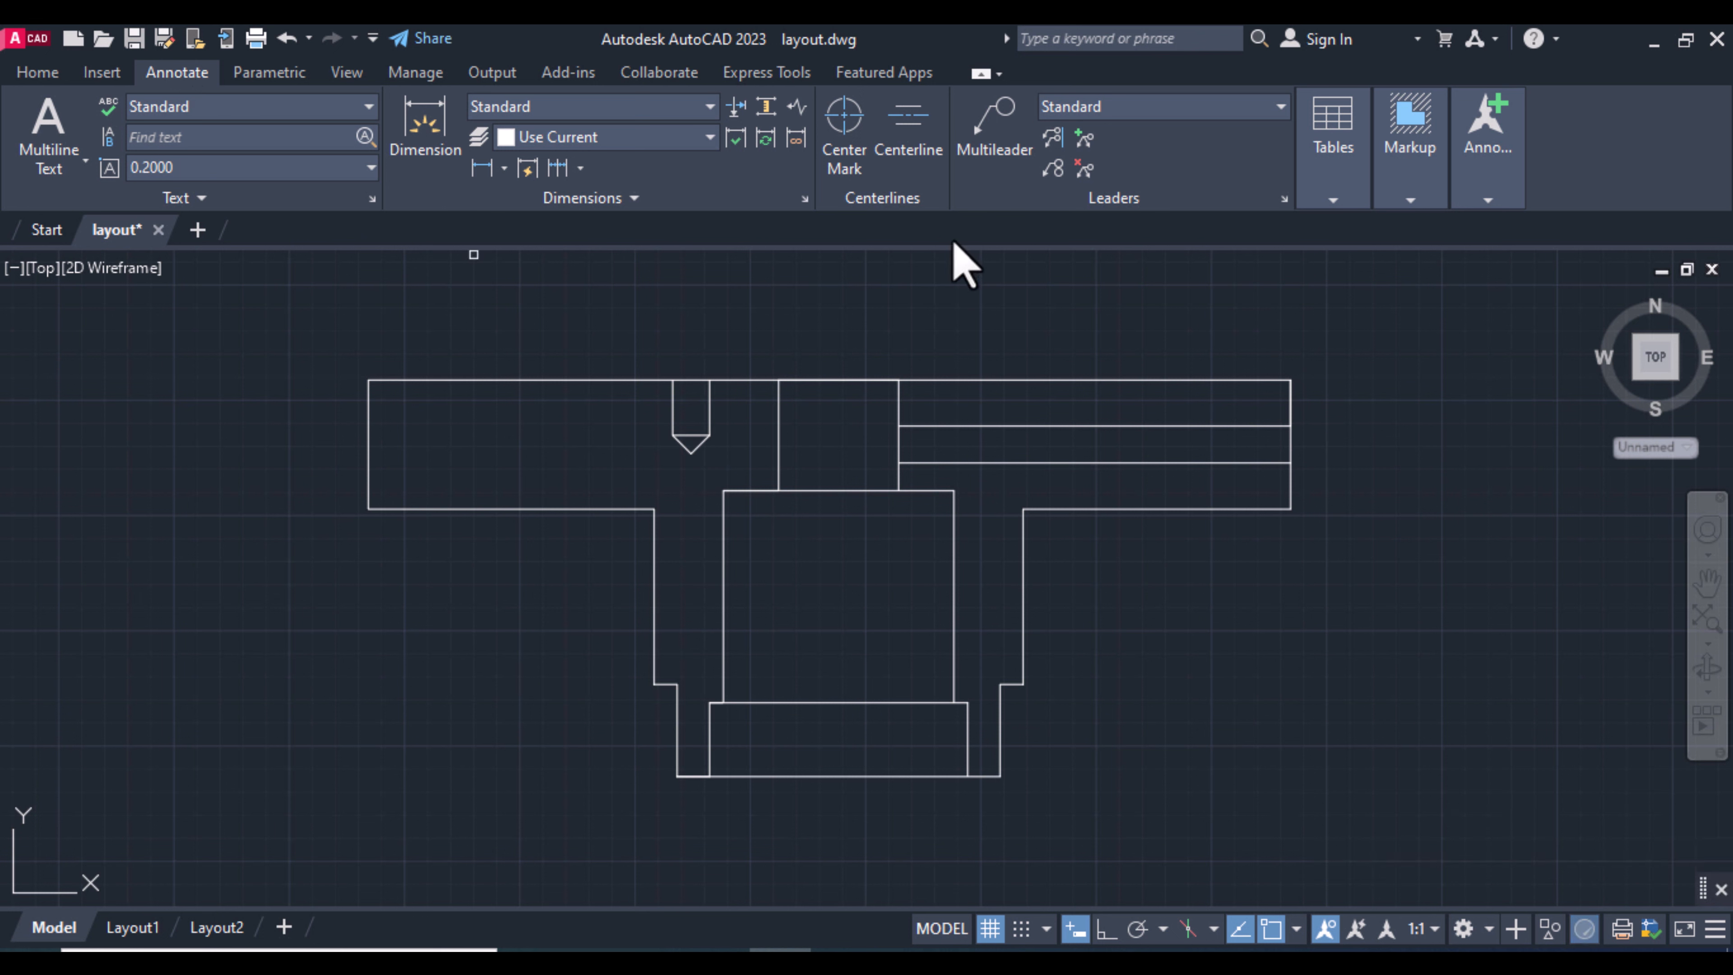
click(1074, 426)
click(1092, 464)
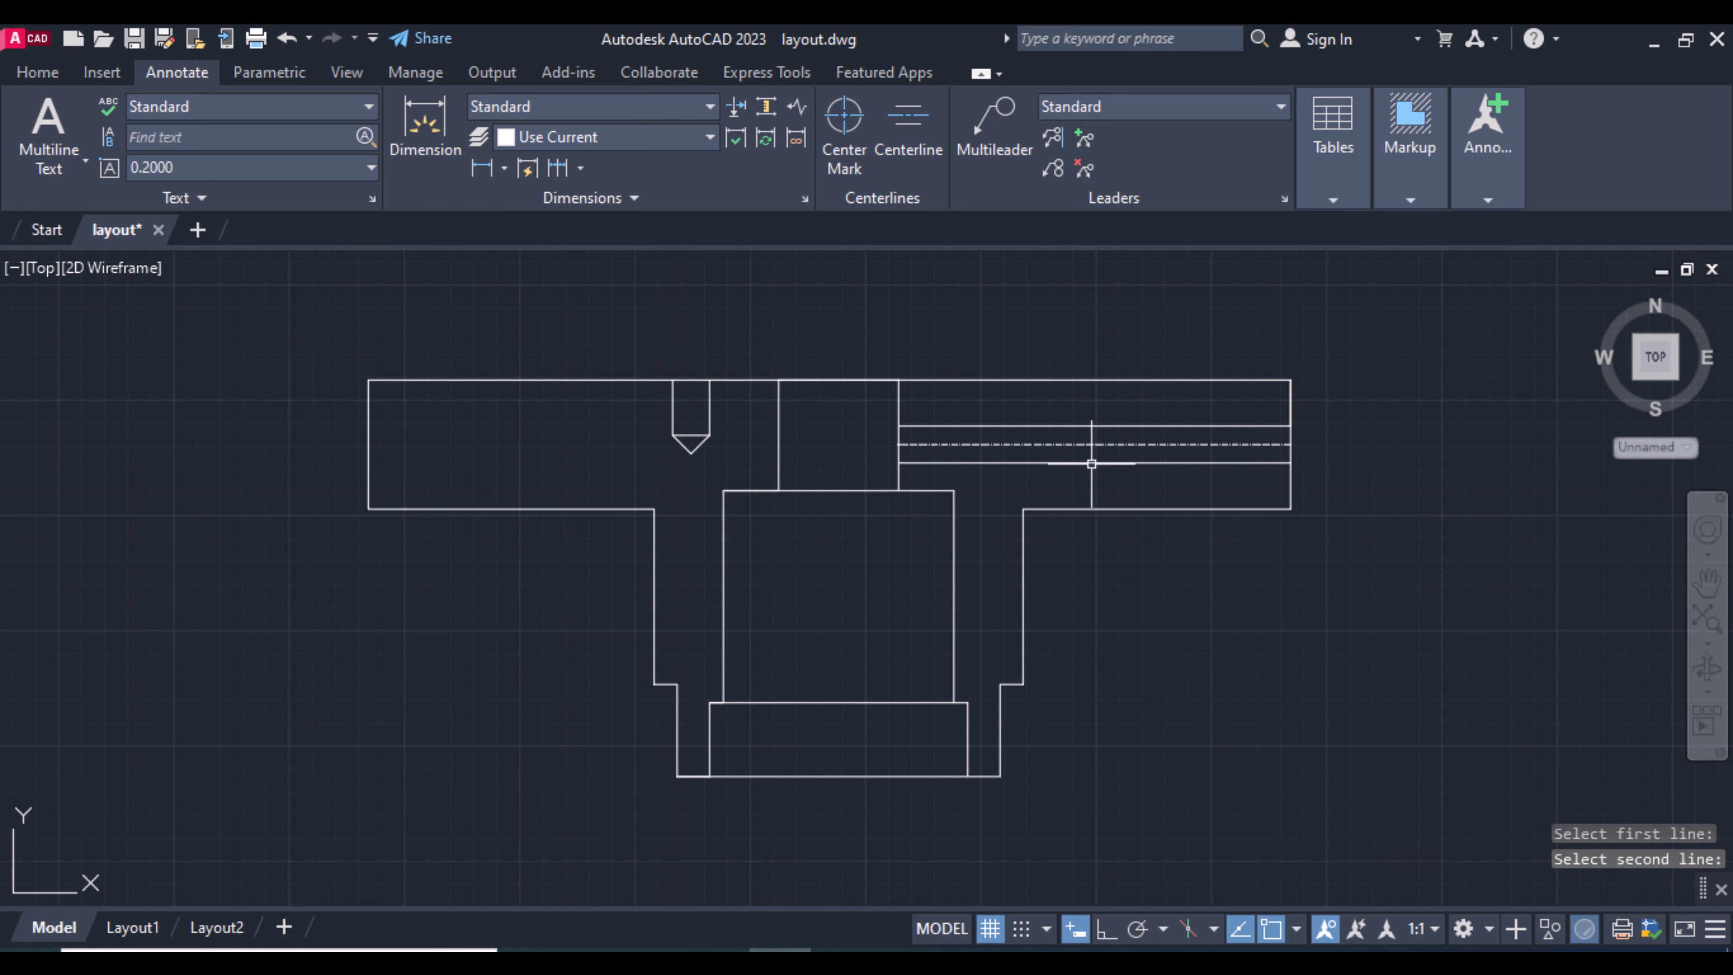
click(899, 132)
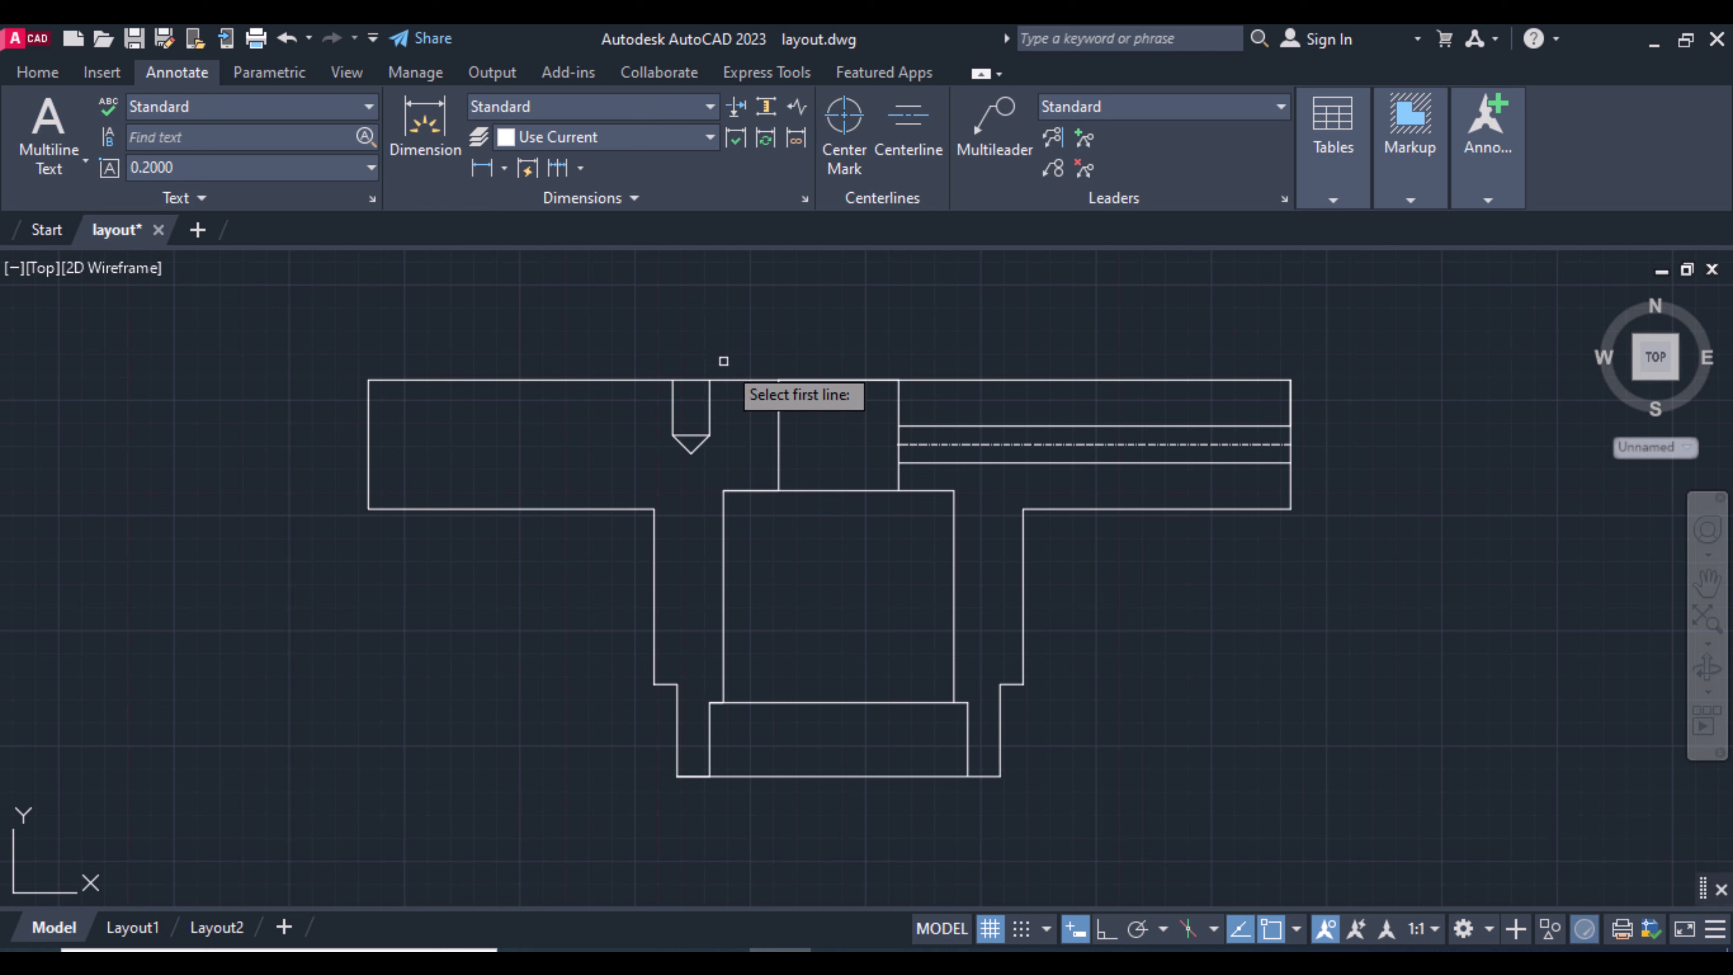
click(710, 410)
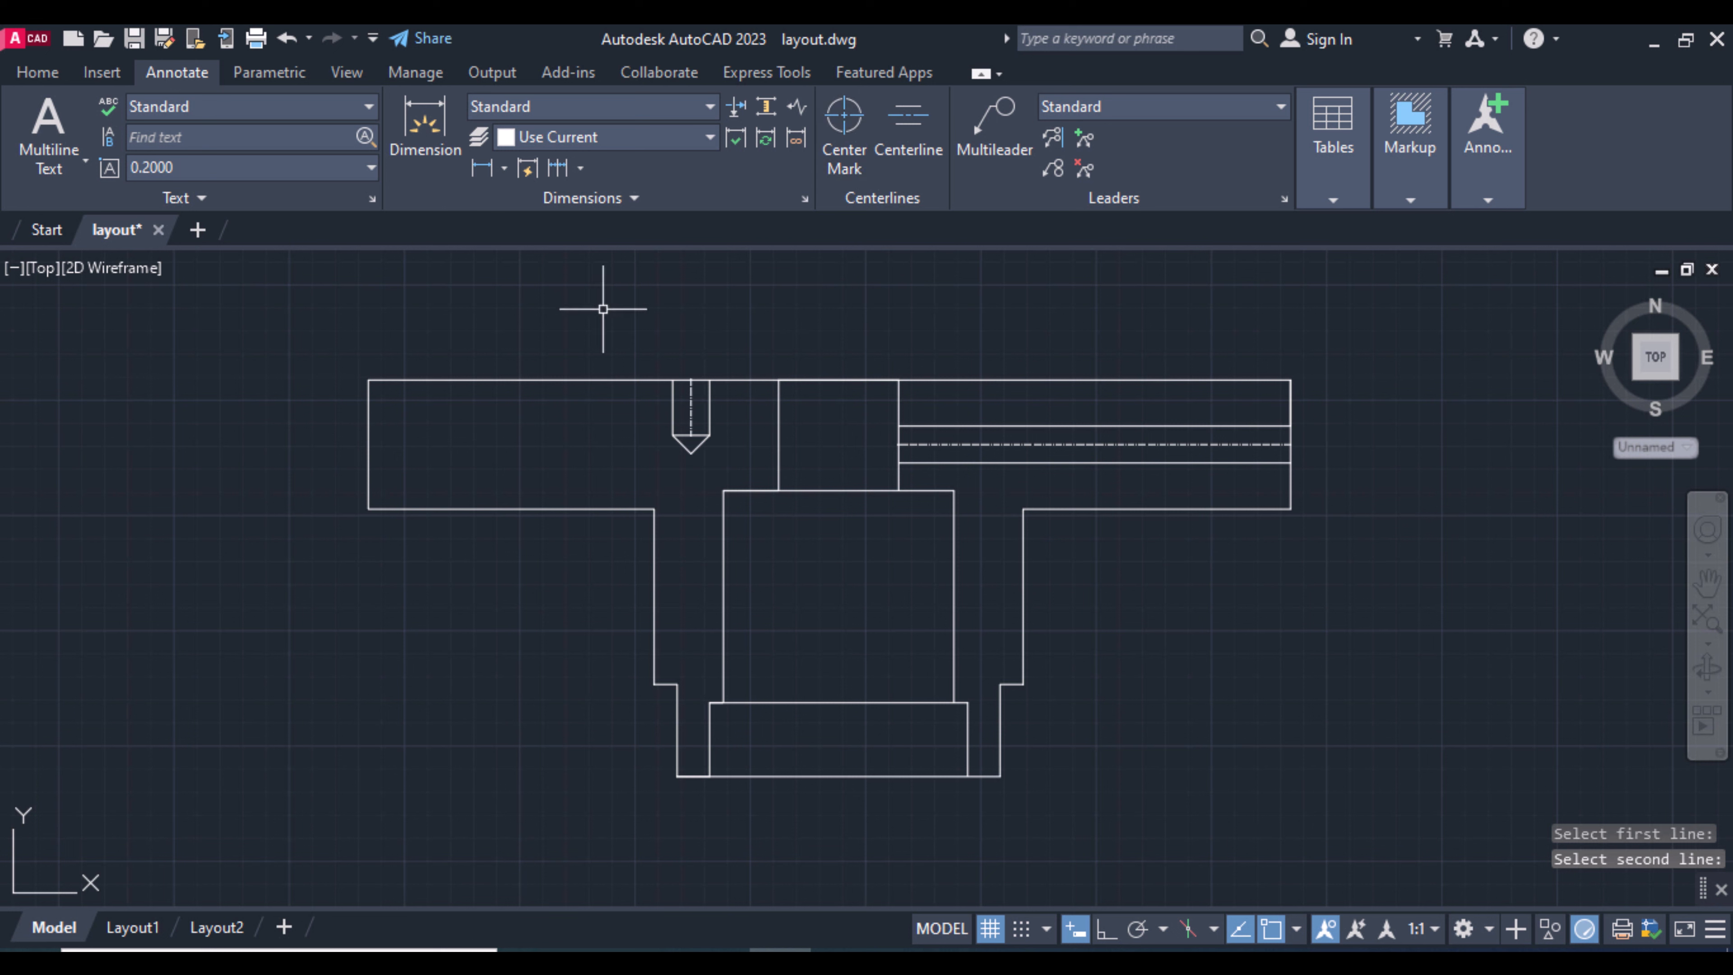
Make the dimension layer current and dimension the part's overall width above its top edge.
click(38, 73)
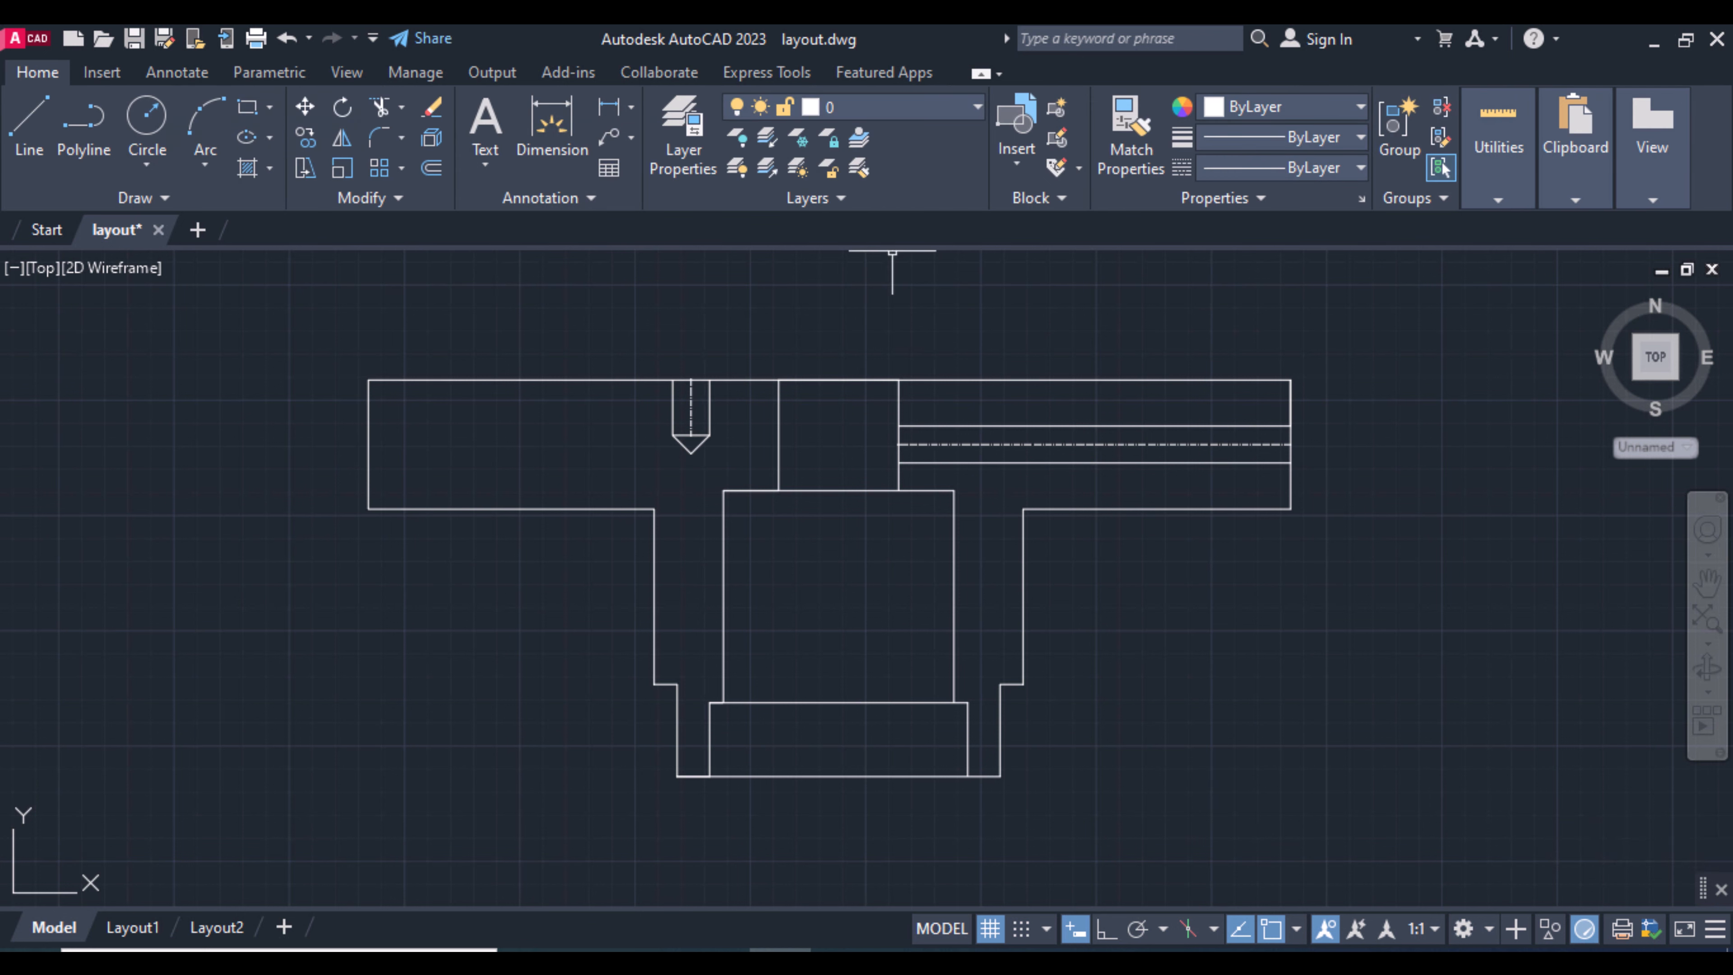
click(972, 109)
click(829, 197)
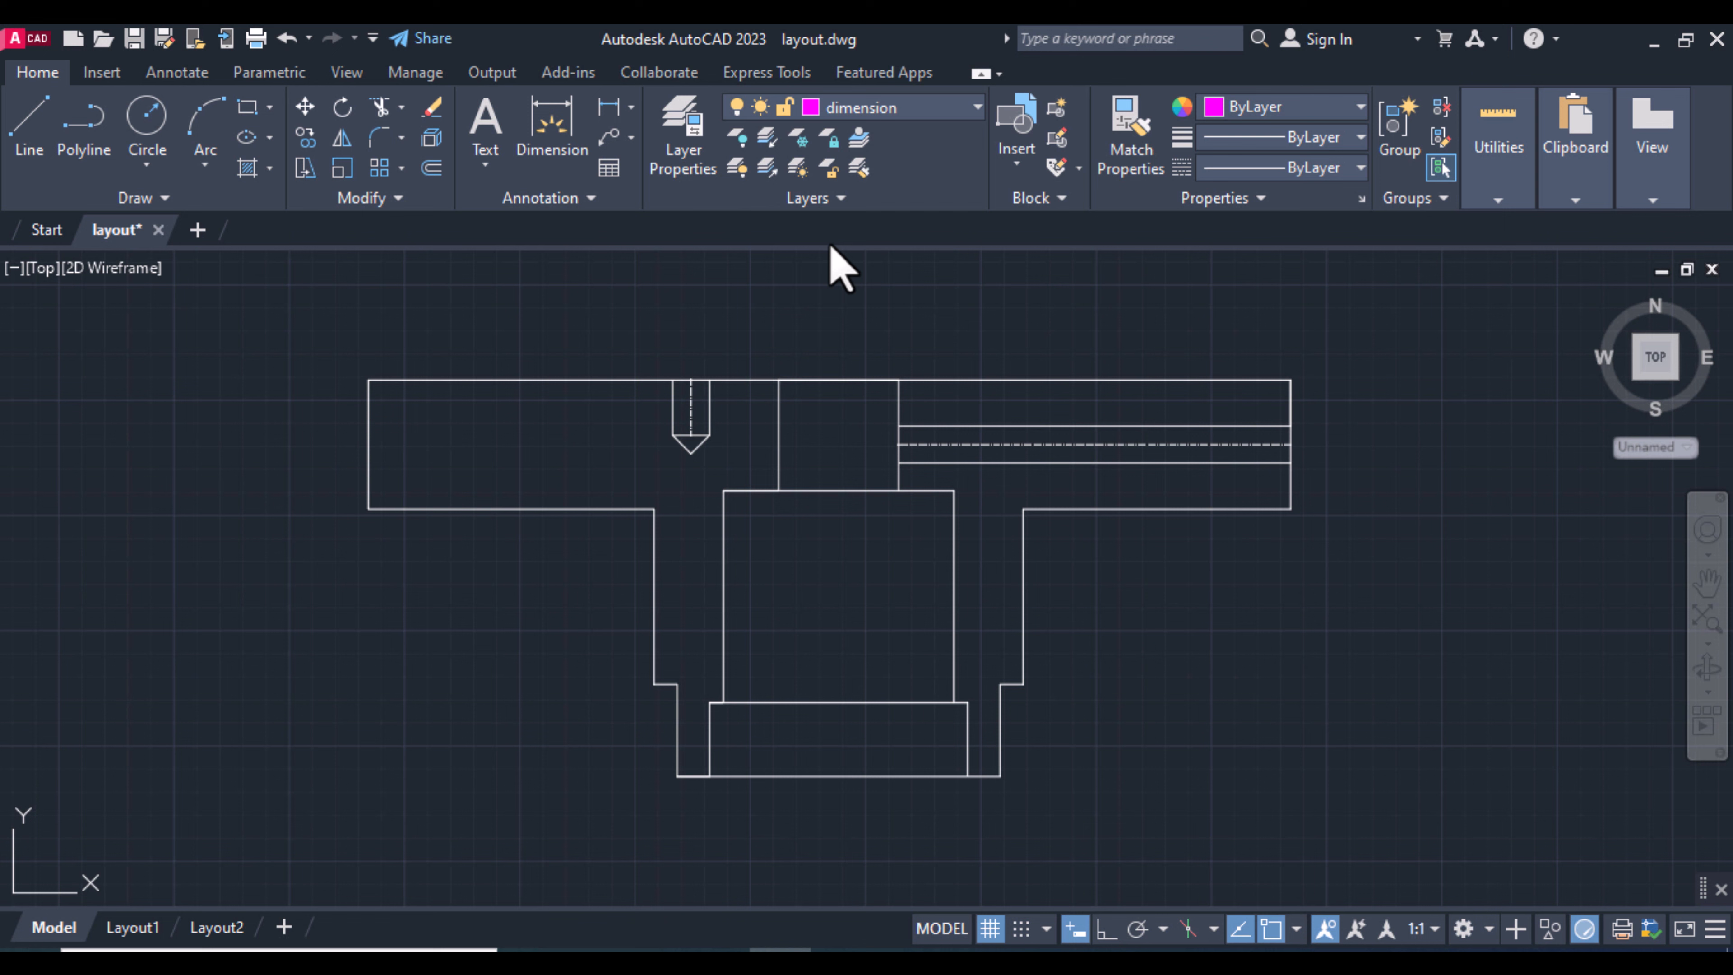
click(555, 126)
click(1112, 380)
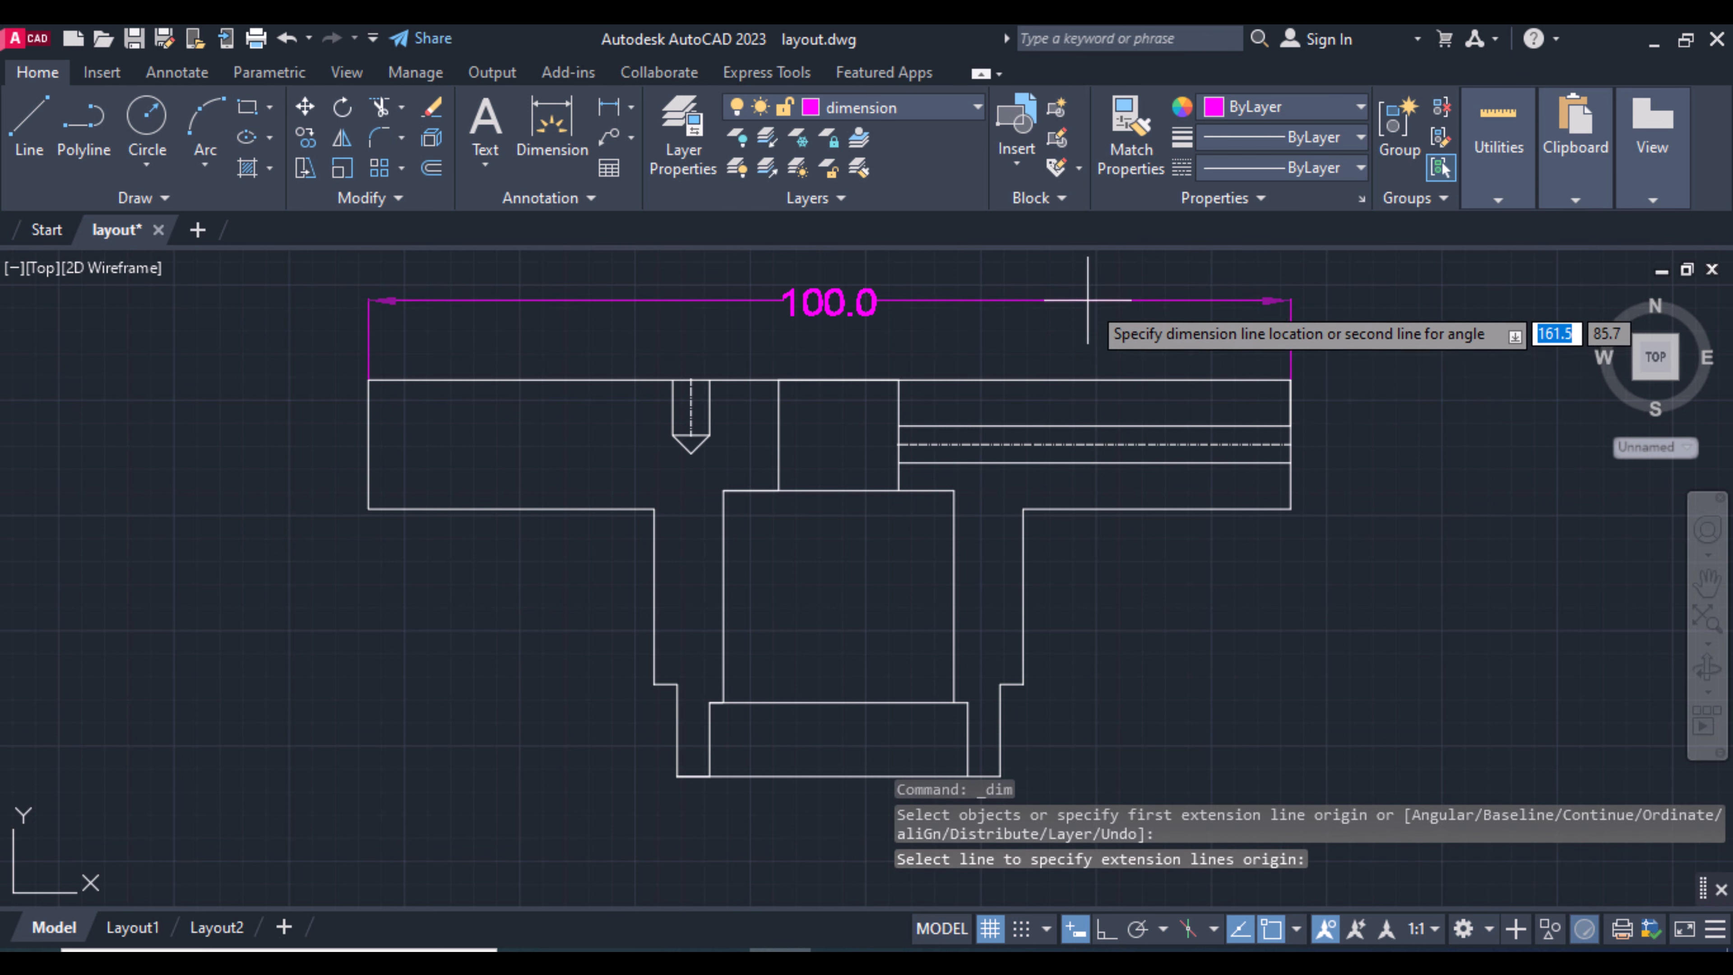
click(1090, 286)
Dimension the distance from the flange's left end to the blind hole, and the blind hole's width, in one row above the top edge.
click(368, 380)
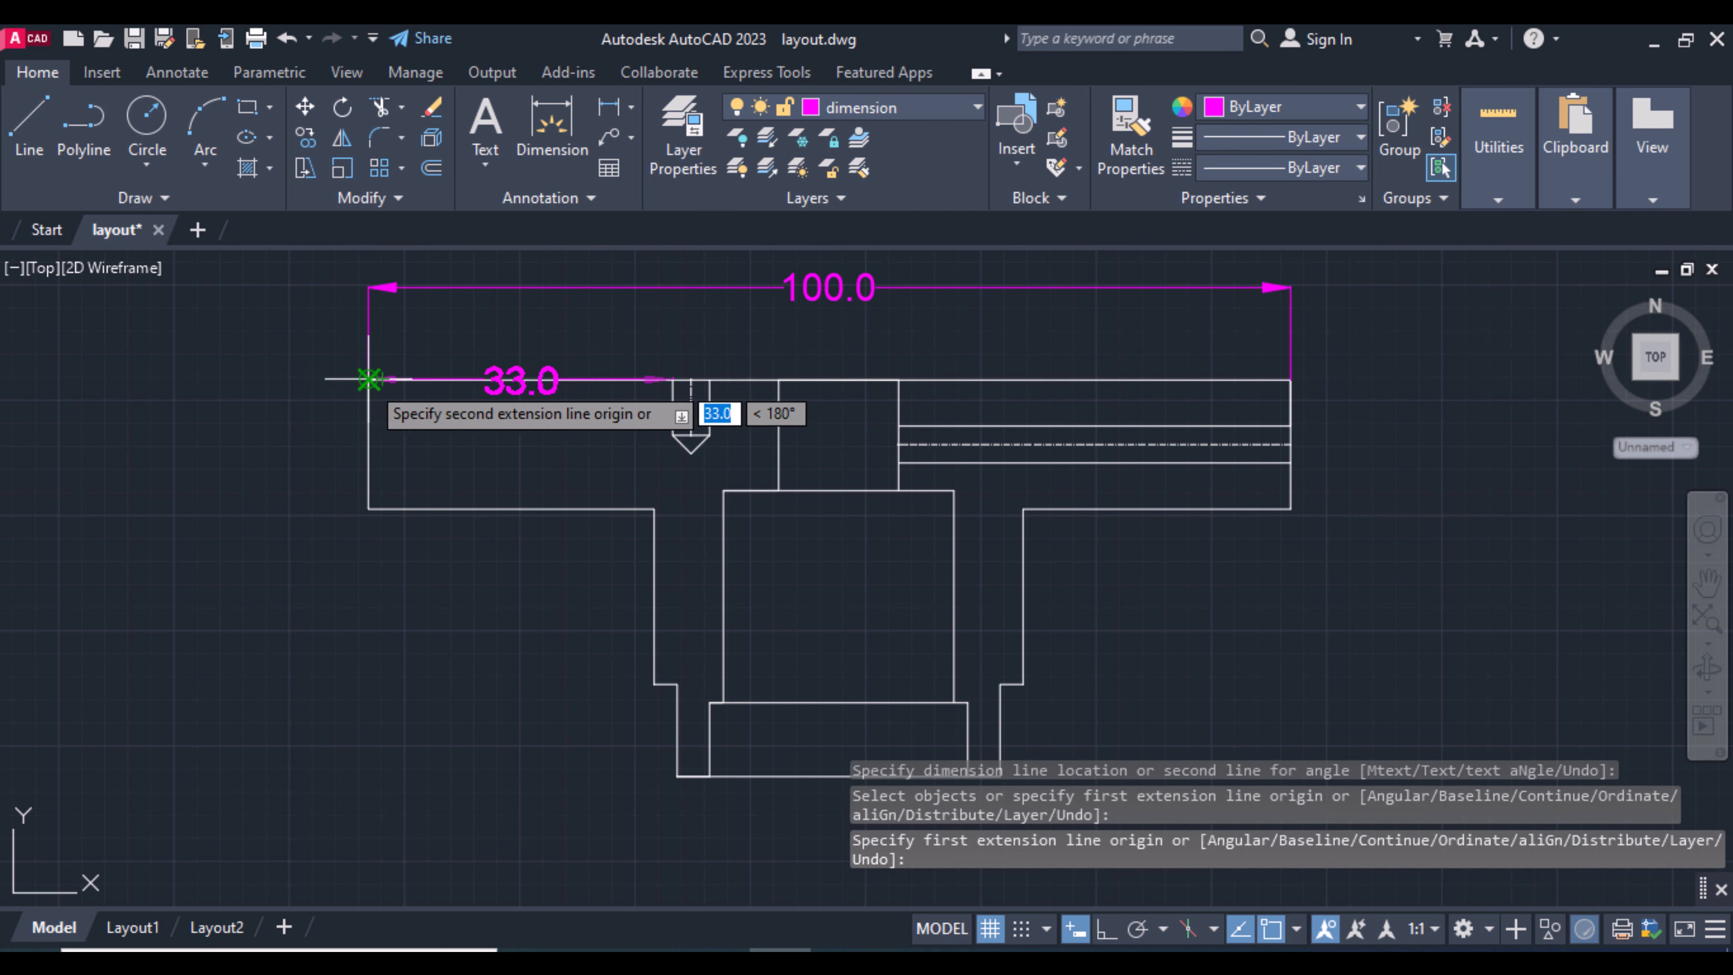
click(673, 379)
click(399, 356)
click(673, 379)
click(710, 380)
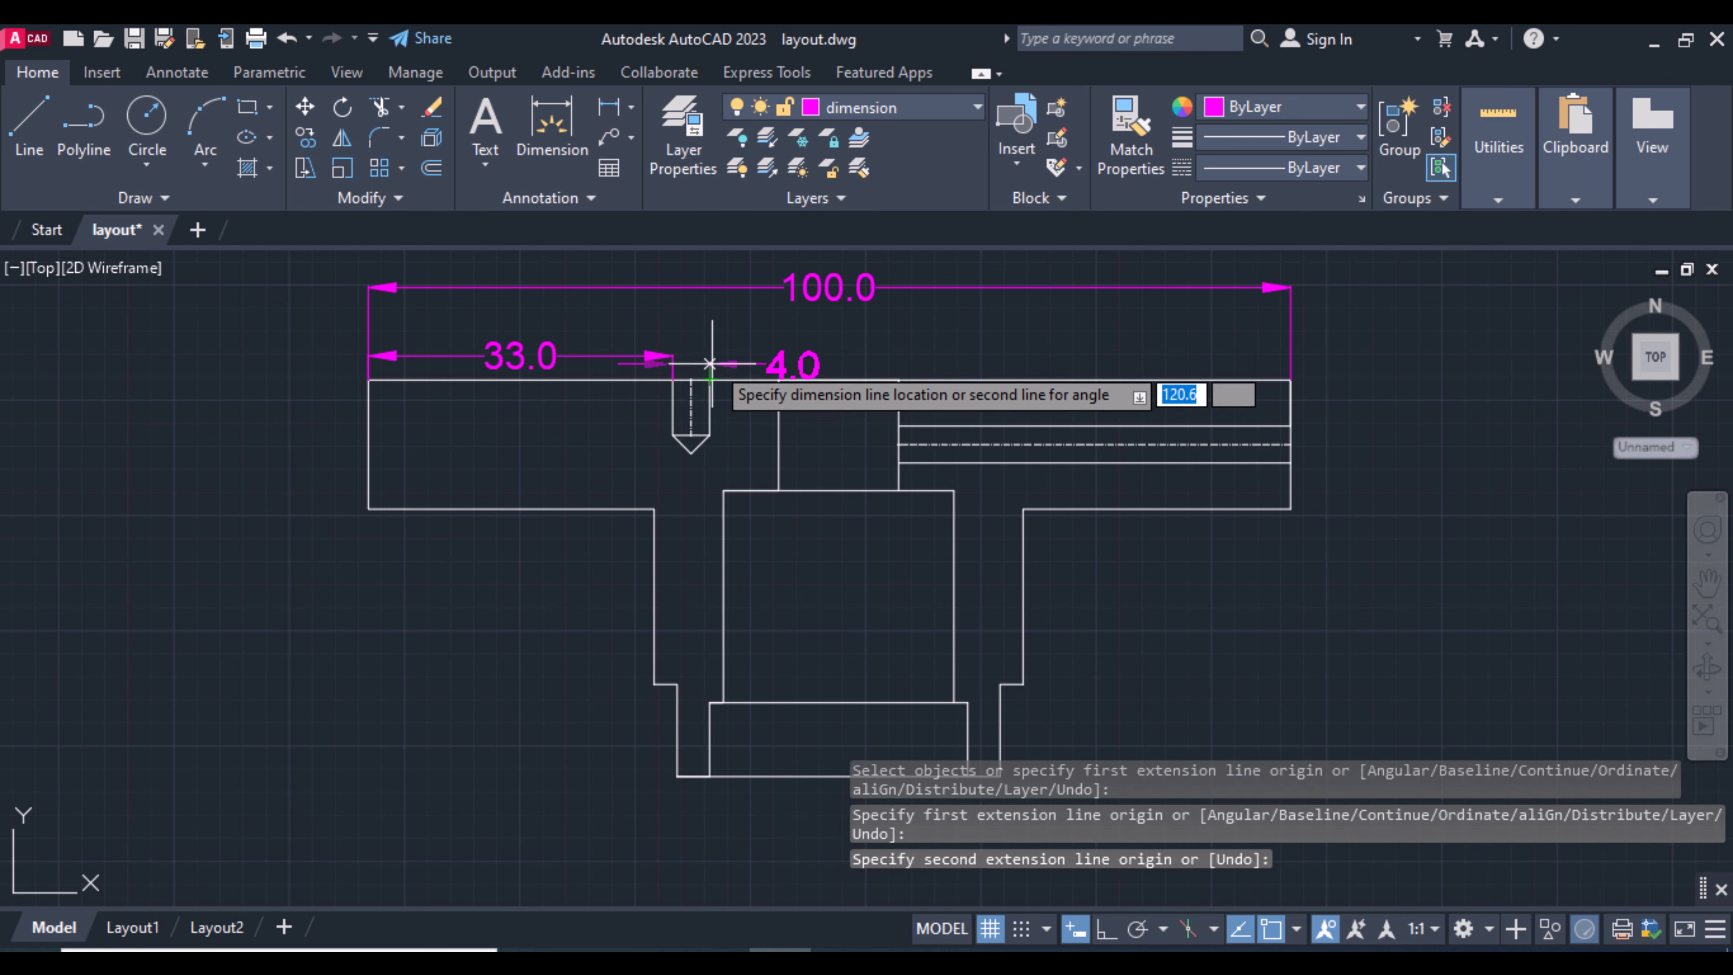
click(711, 355)
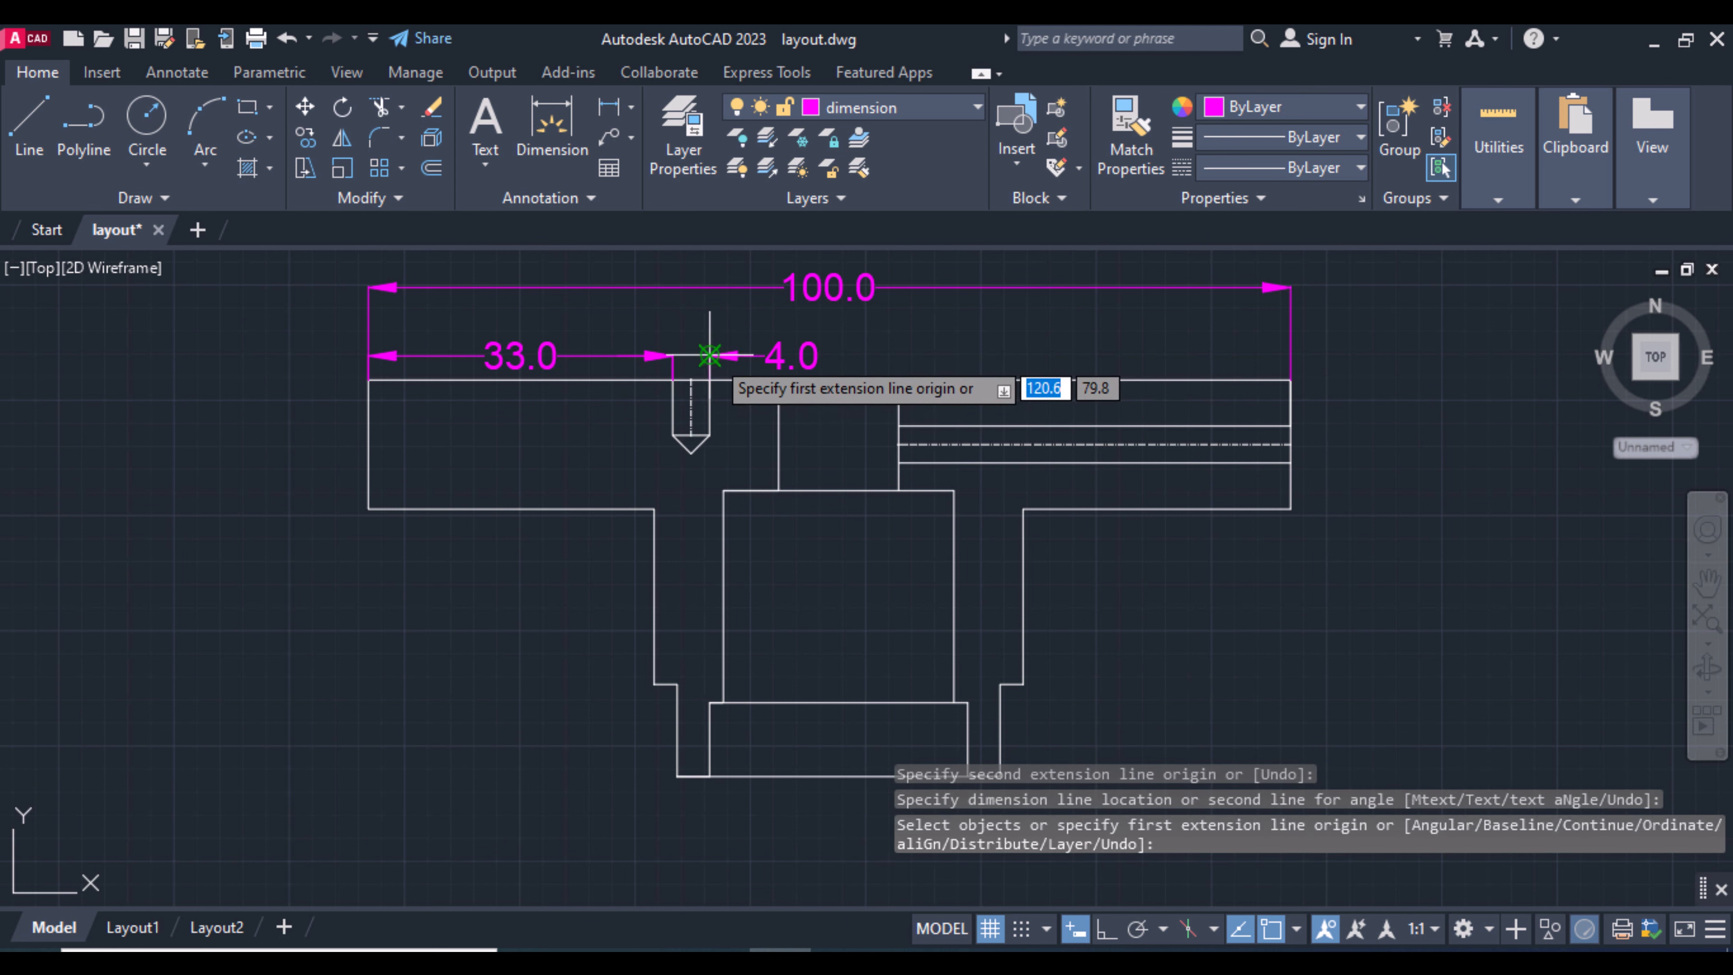
Dimension the width of the narrow upper bore, placing the dimension across the bore at mid-height.
click(778, 434)
click(898, 435)
click(942, 434)
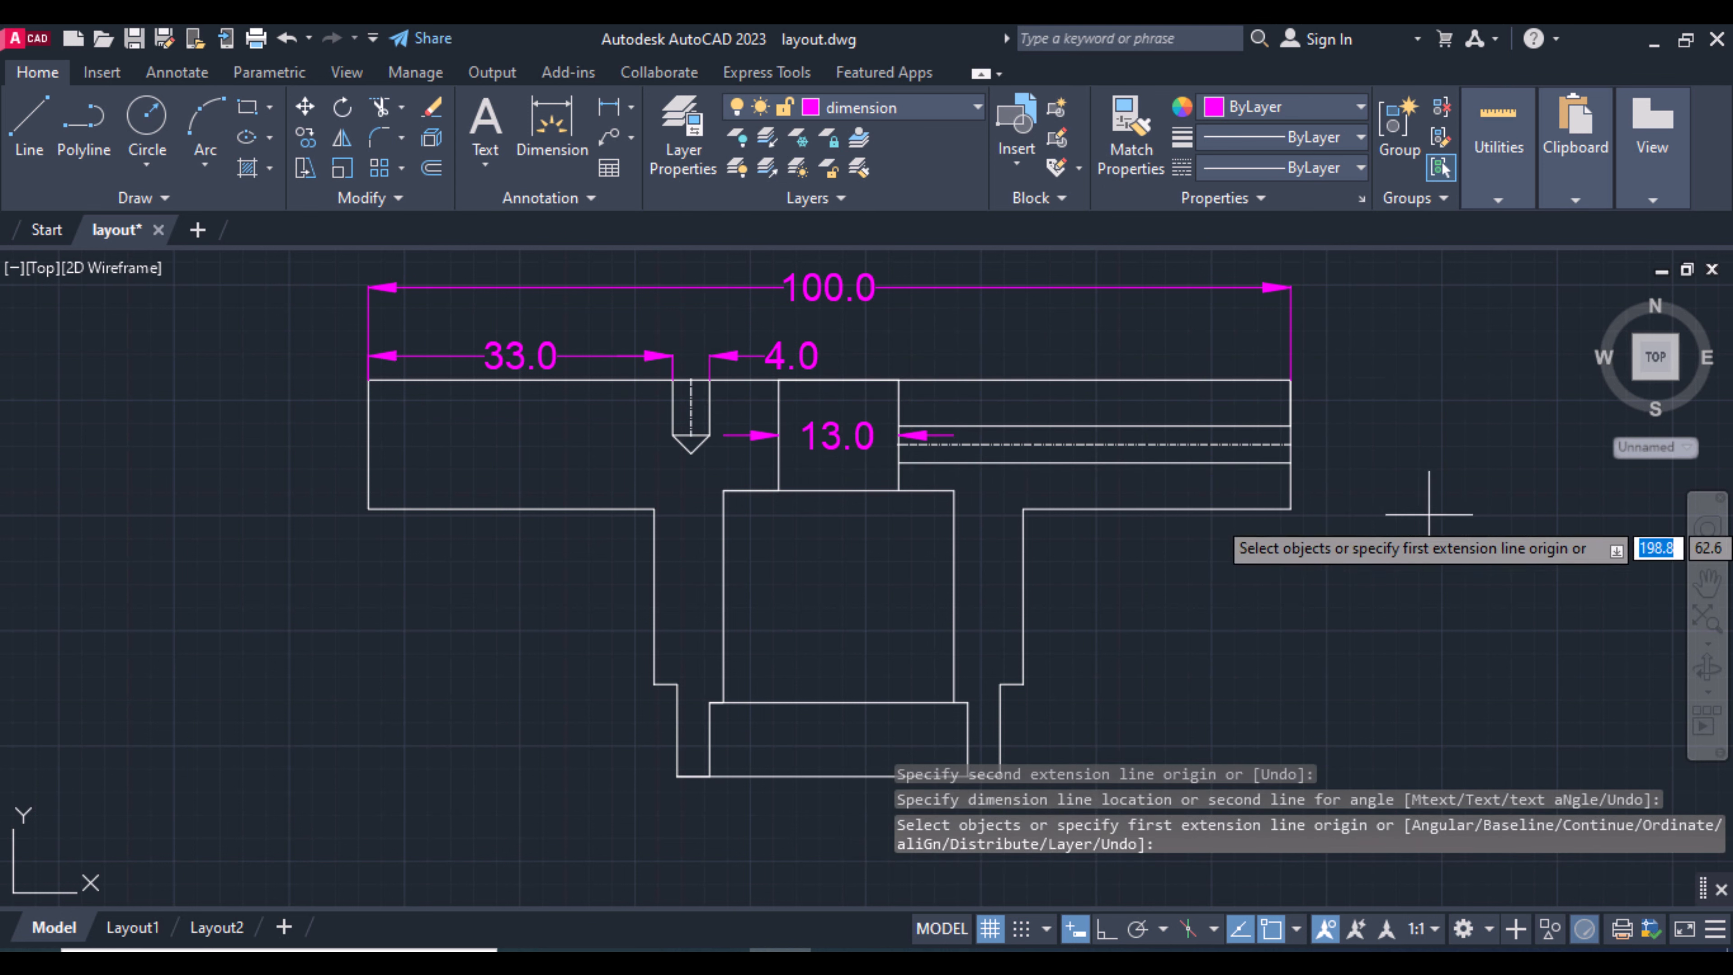
Dimension the flange's thickness beside its left end and the cross hole's height beside its right end.
click(372, 382)
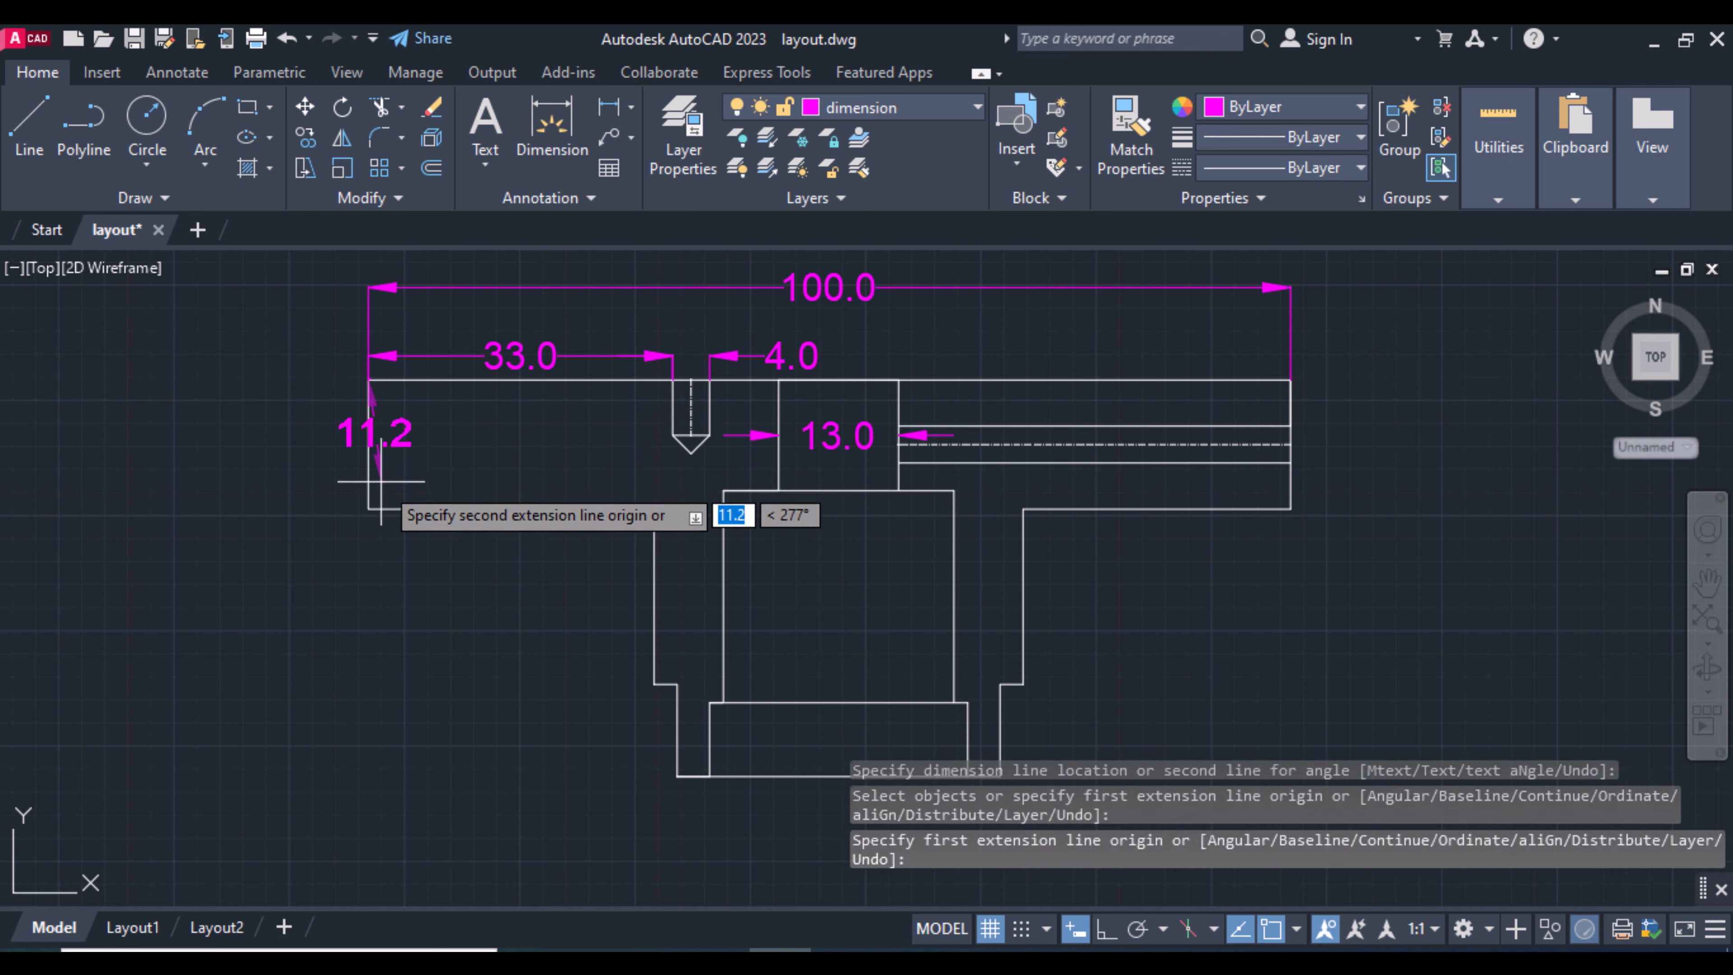
click(341, 509)
click(341, 508)
click(1290, 425)
click(1290, 464)
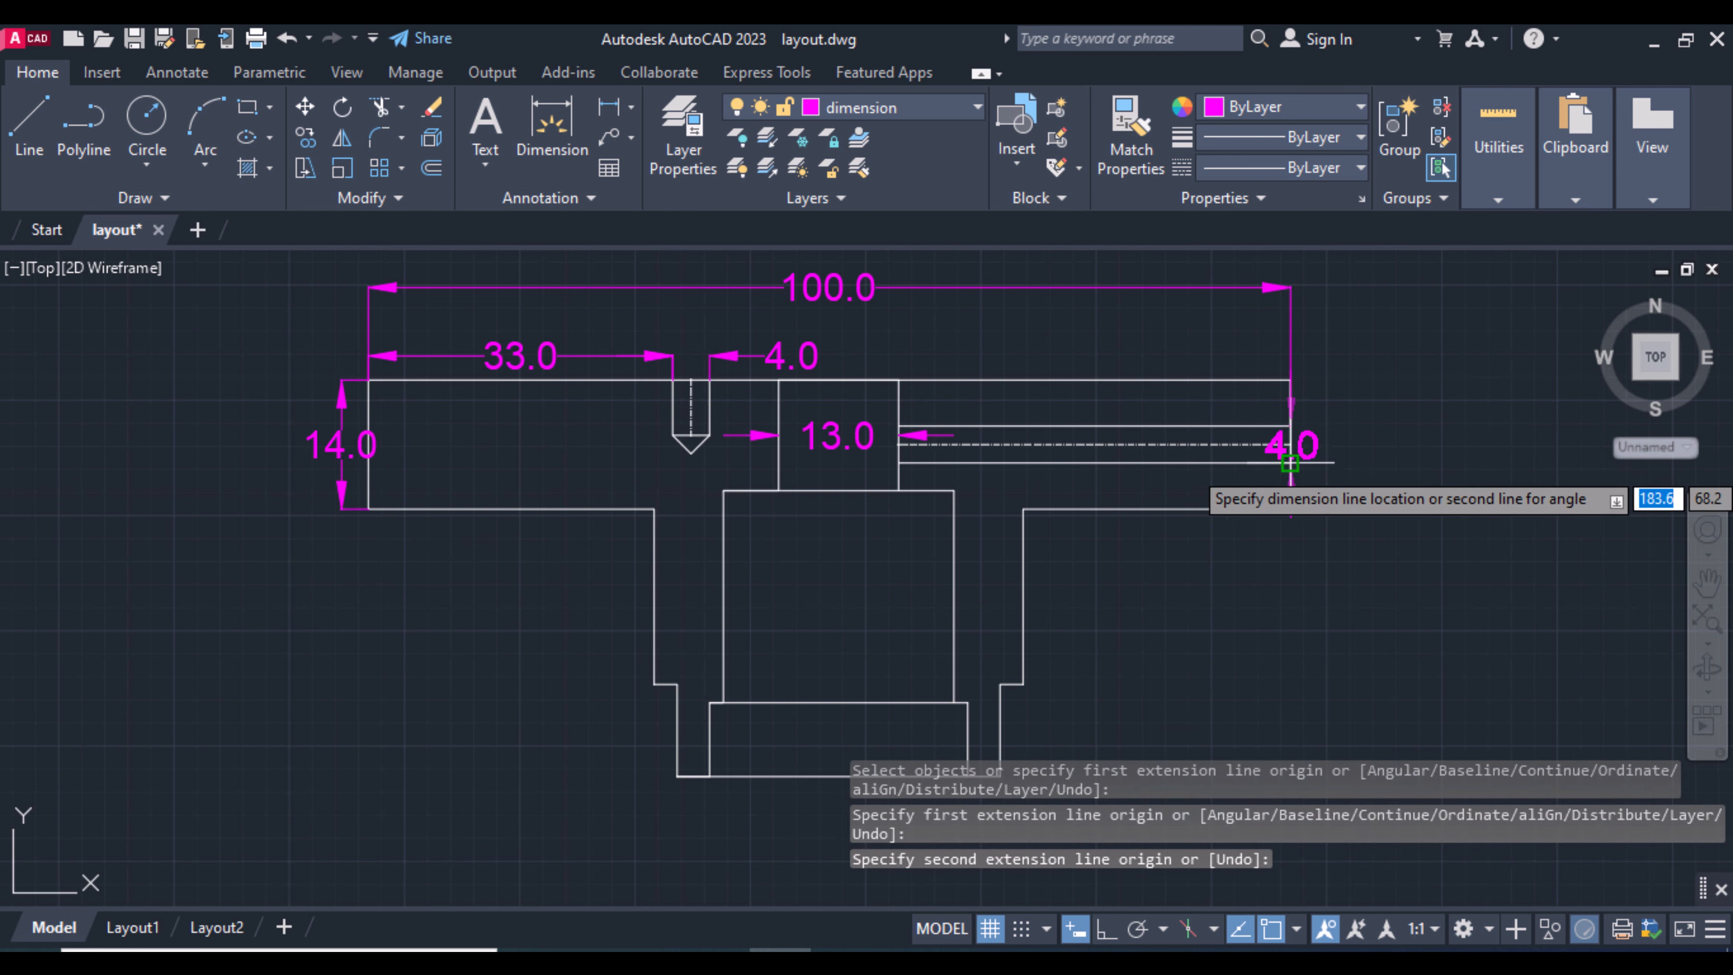
click(1318, 471)
key(Return)
Dimension the underside of the left flange and the height of the wide stem section on its right side.
click(519, 508)
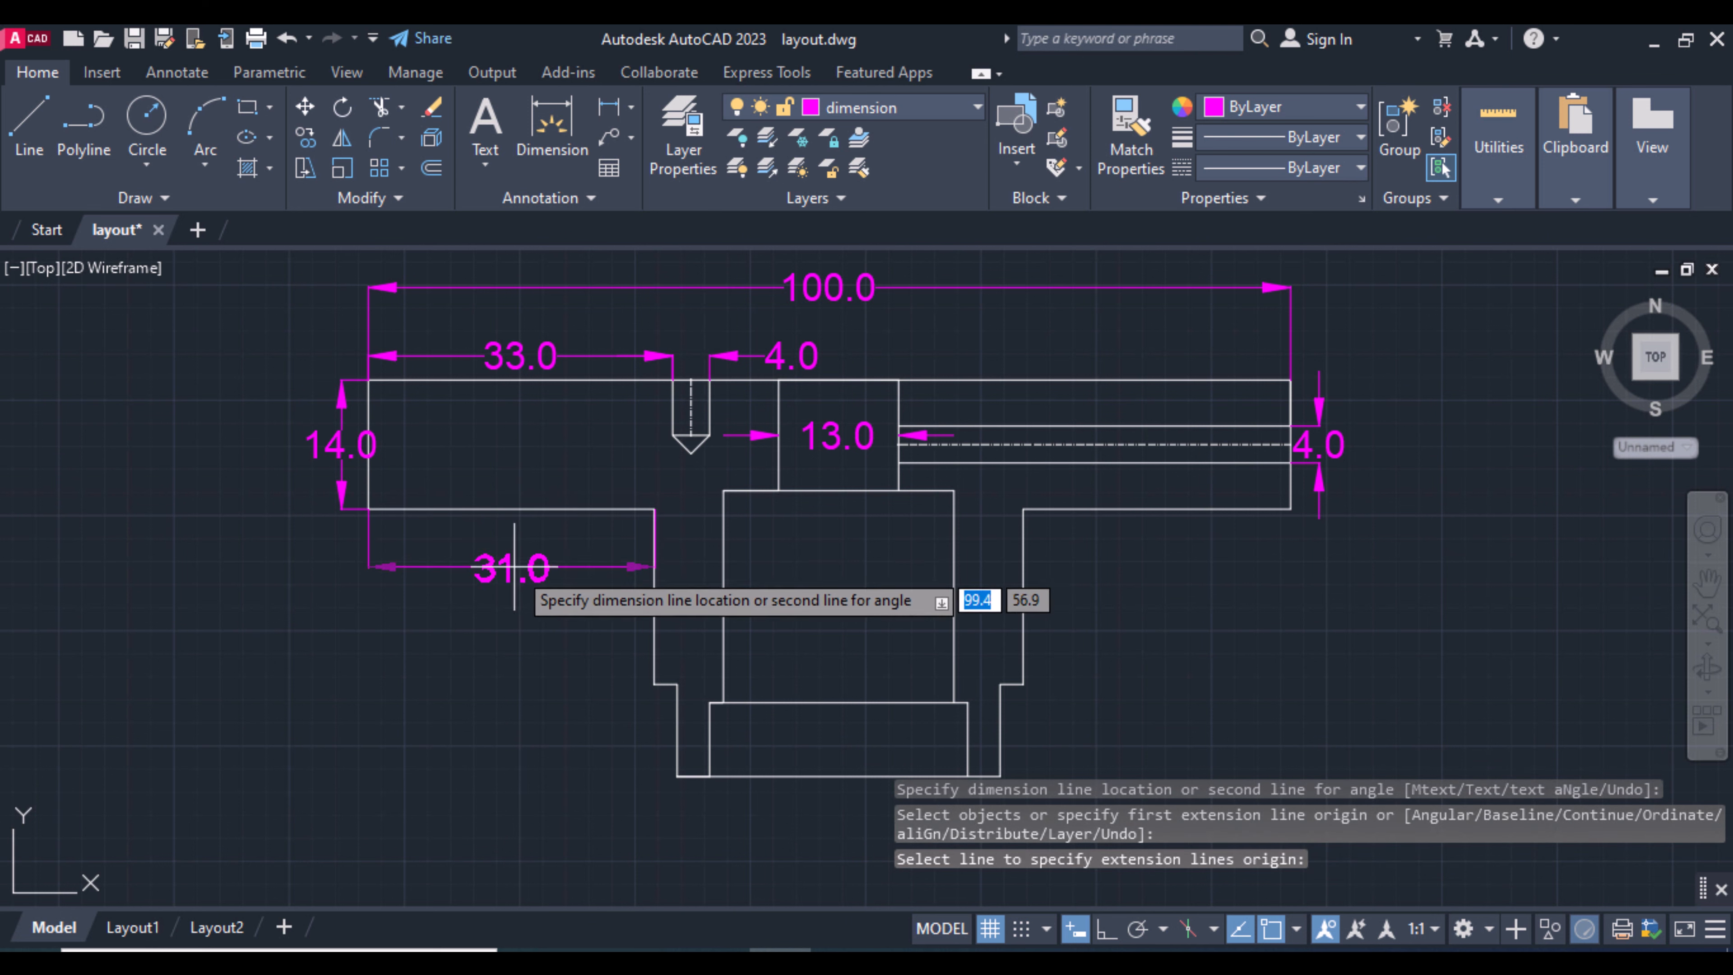
click(514, 543)
click(1024, 509)
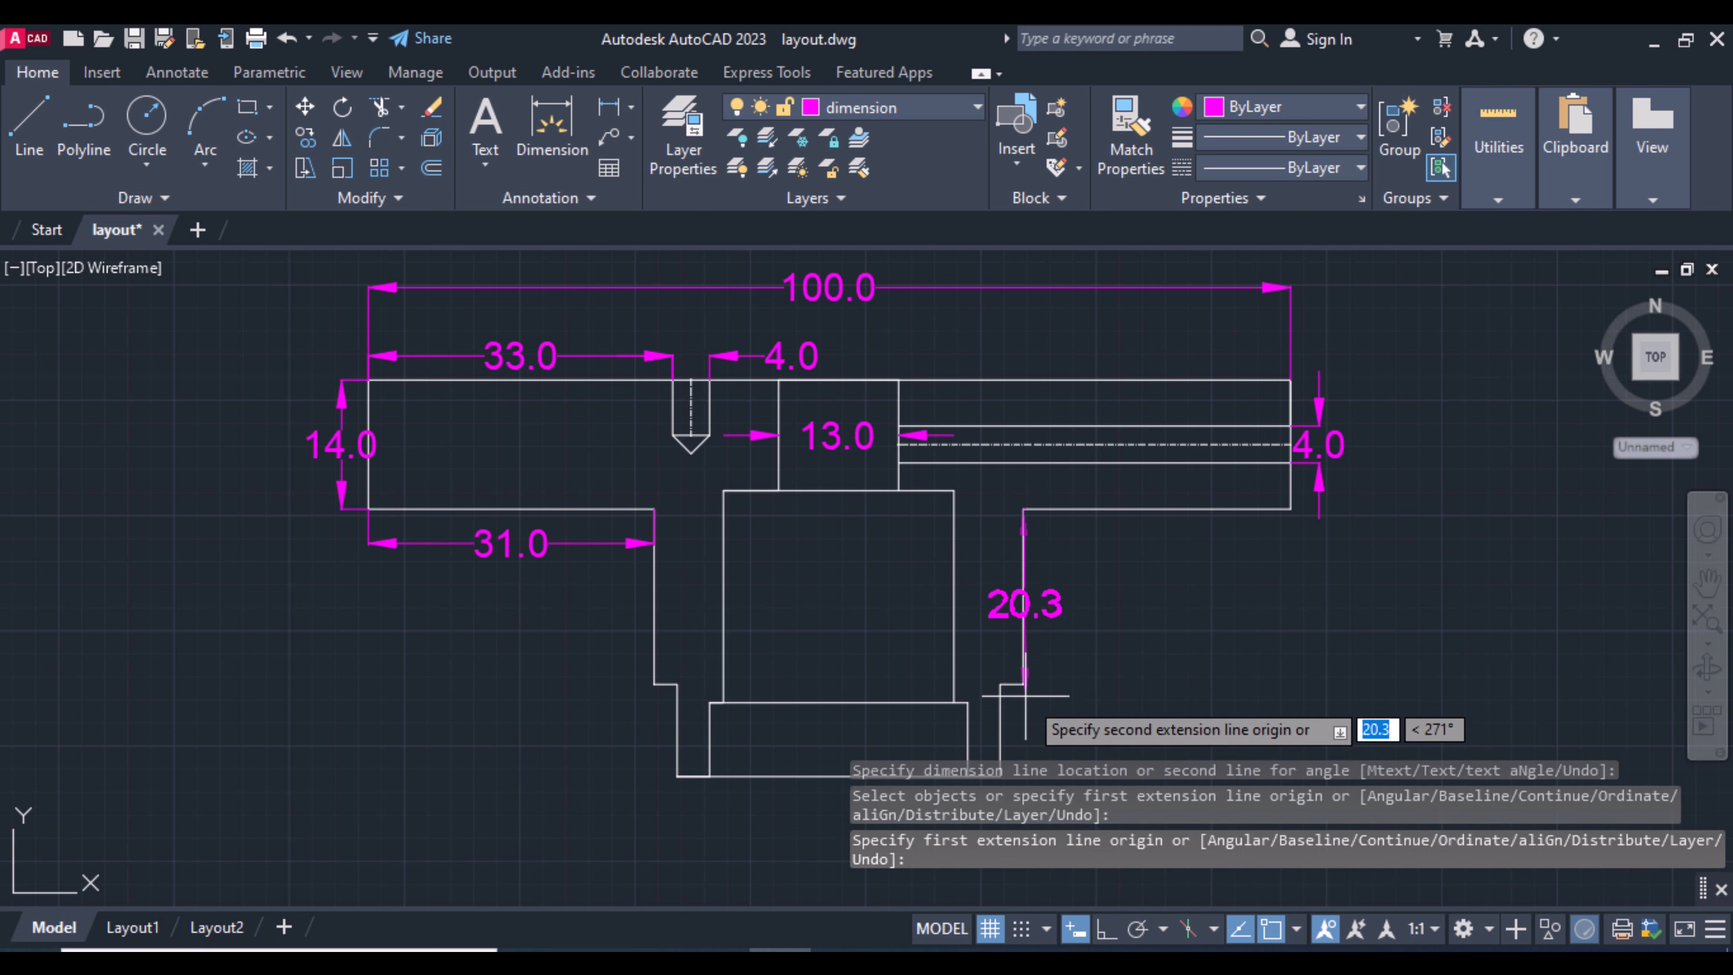
click(1024, 683)
click(1056, 696)
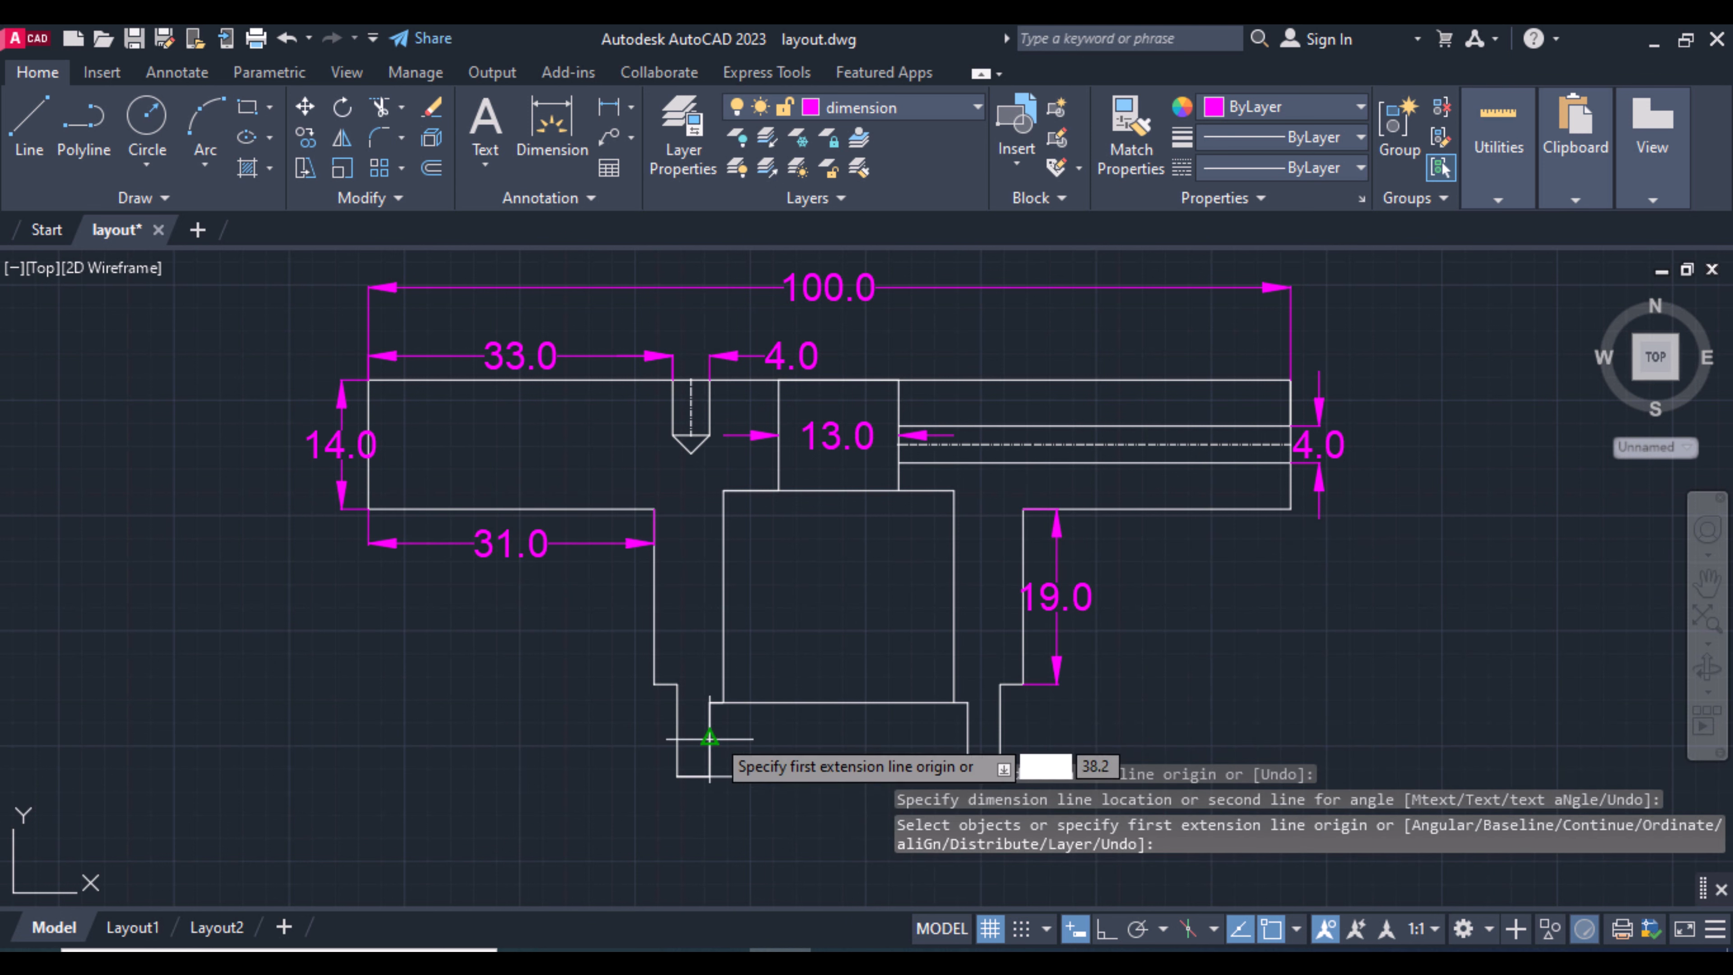
Dimension the middle bore's width across its centre and its height just outside its left side.
click(724, 596)
click(954, 597)
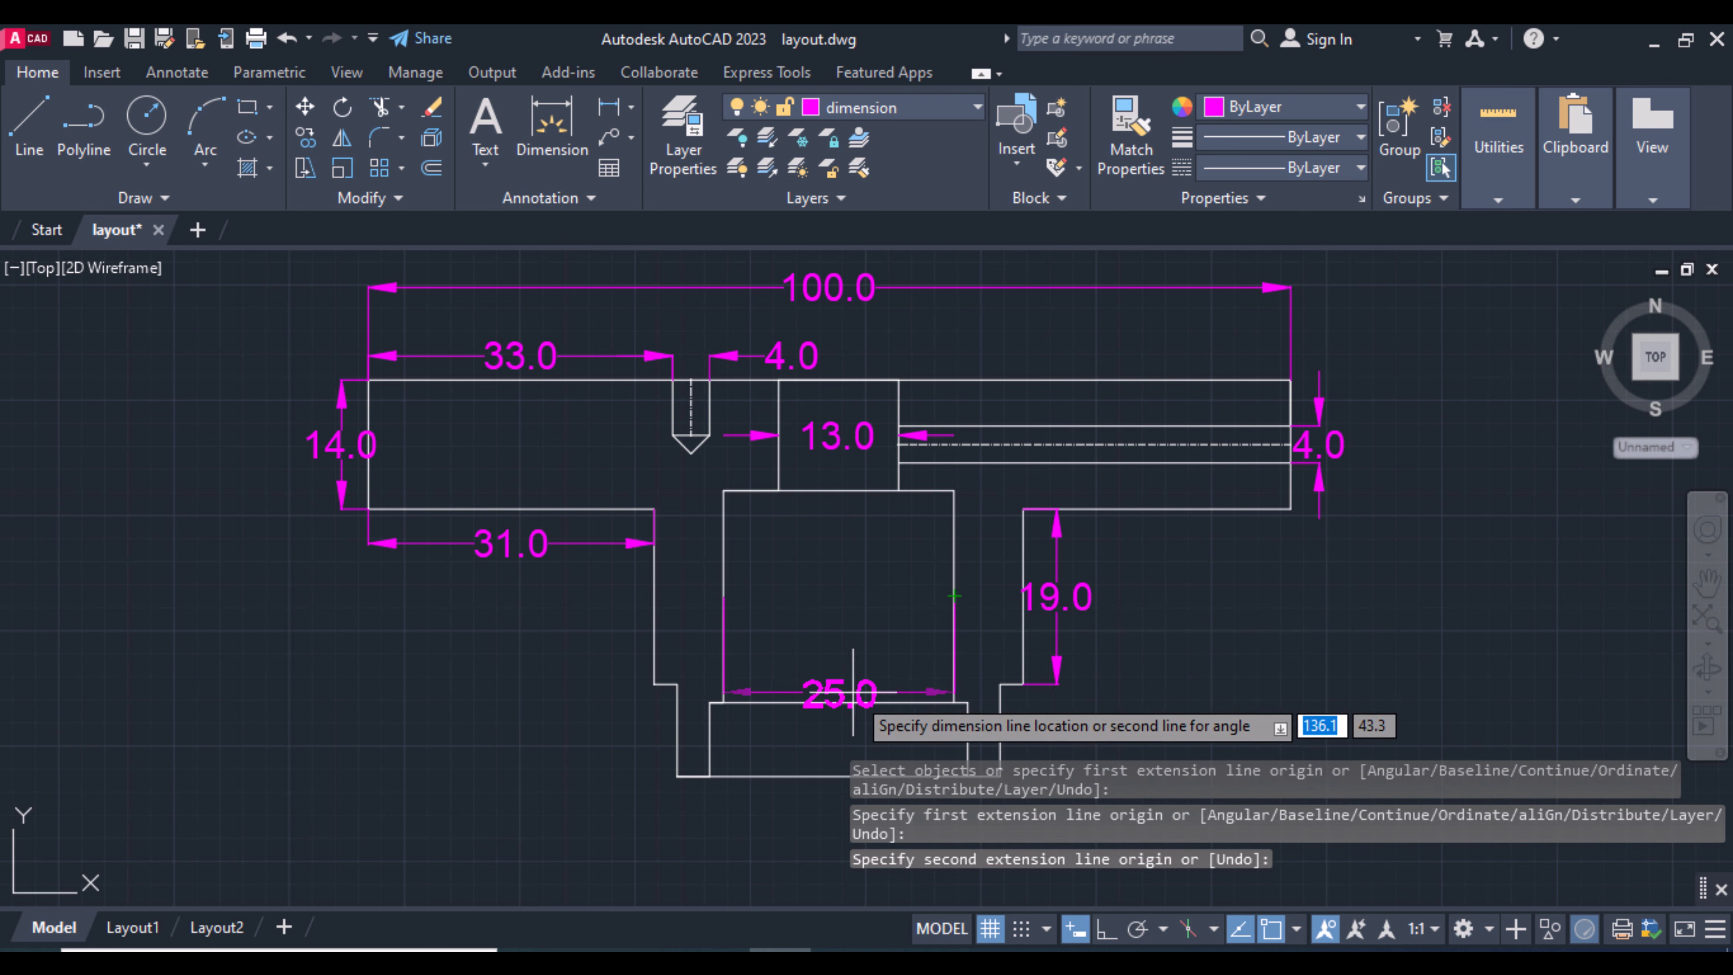
click(846, 596)
click(839, 702)
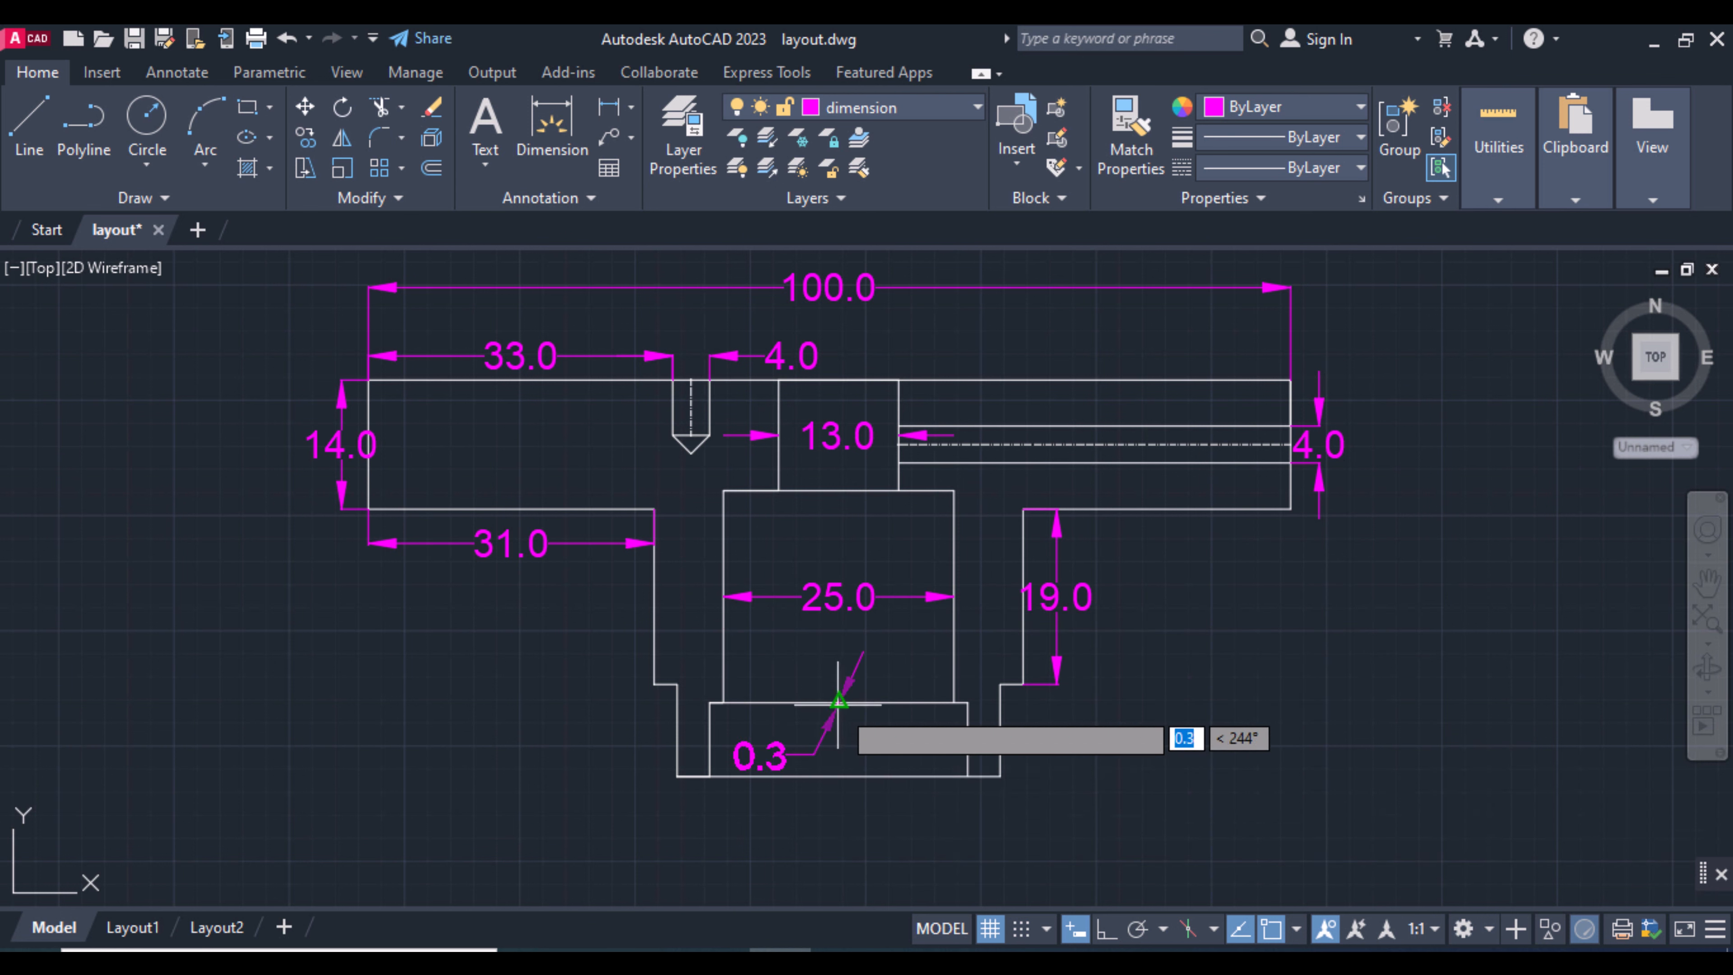
click(840, 489)
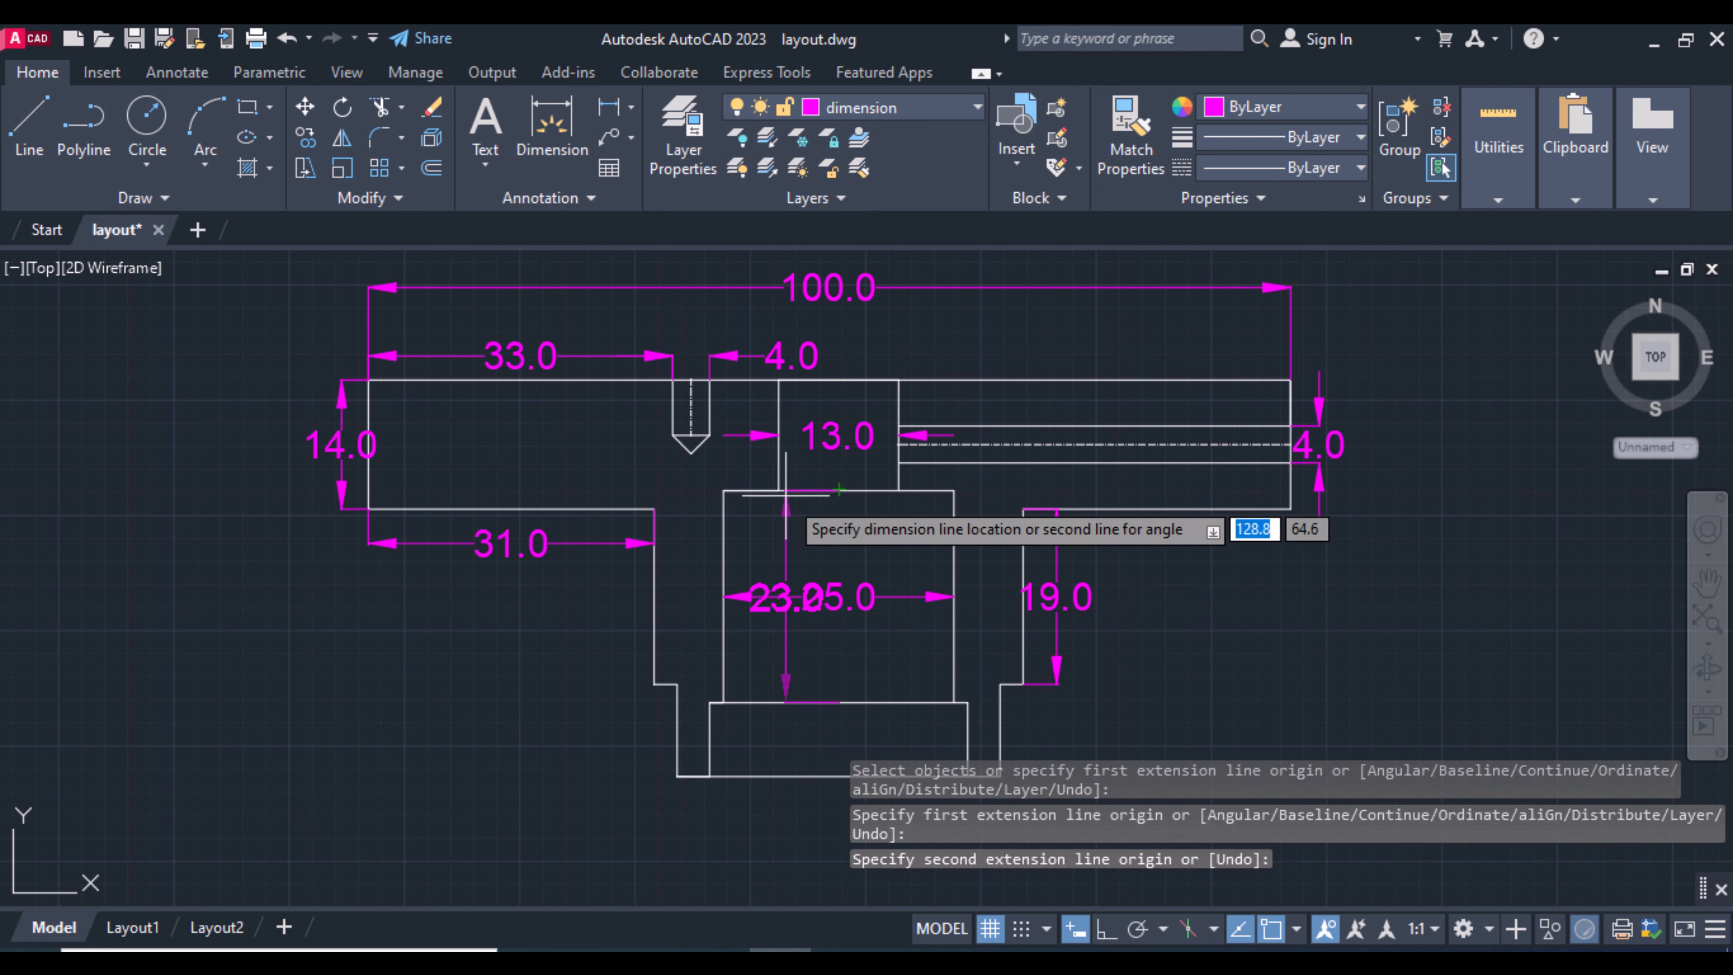
click(690, 519)
Dimension the lower bore's height along its left side and its width across the middle.
click(709, 777)
click(710, 702)
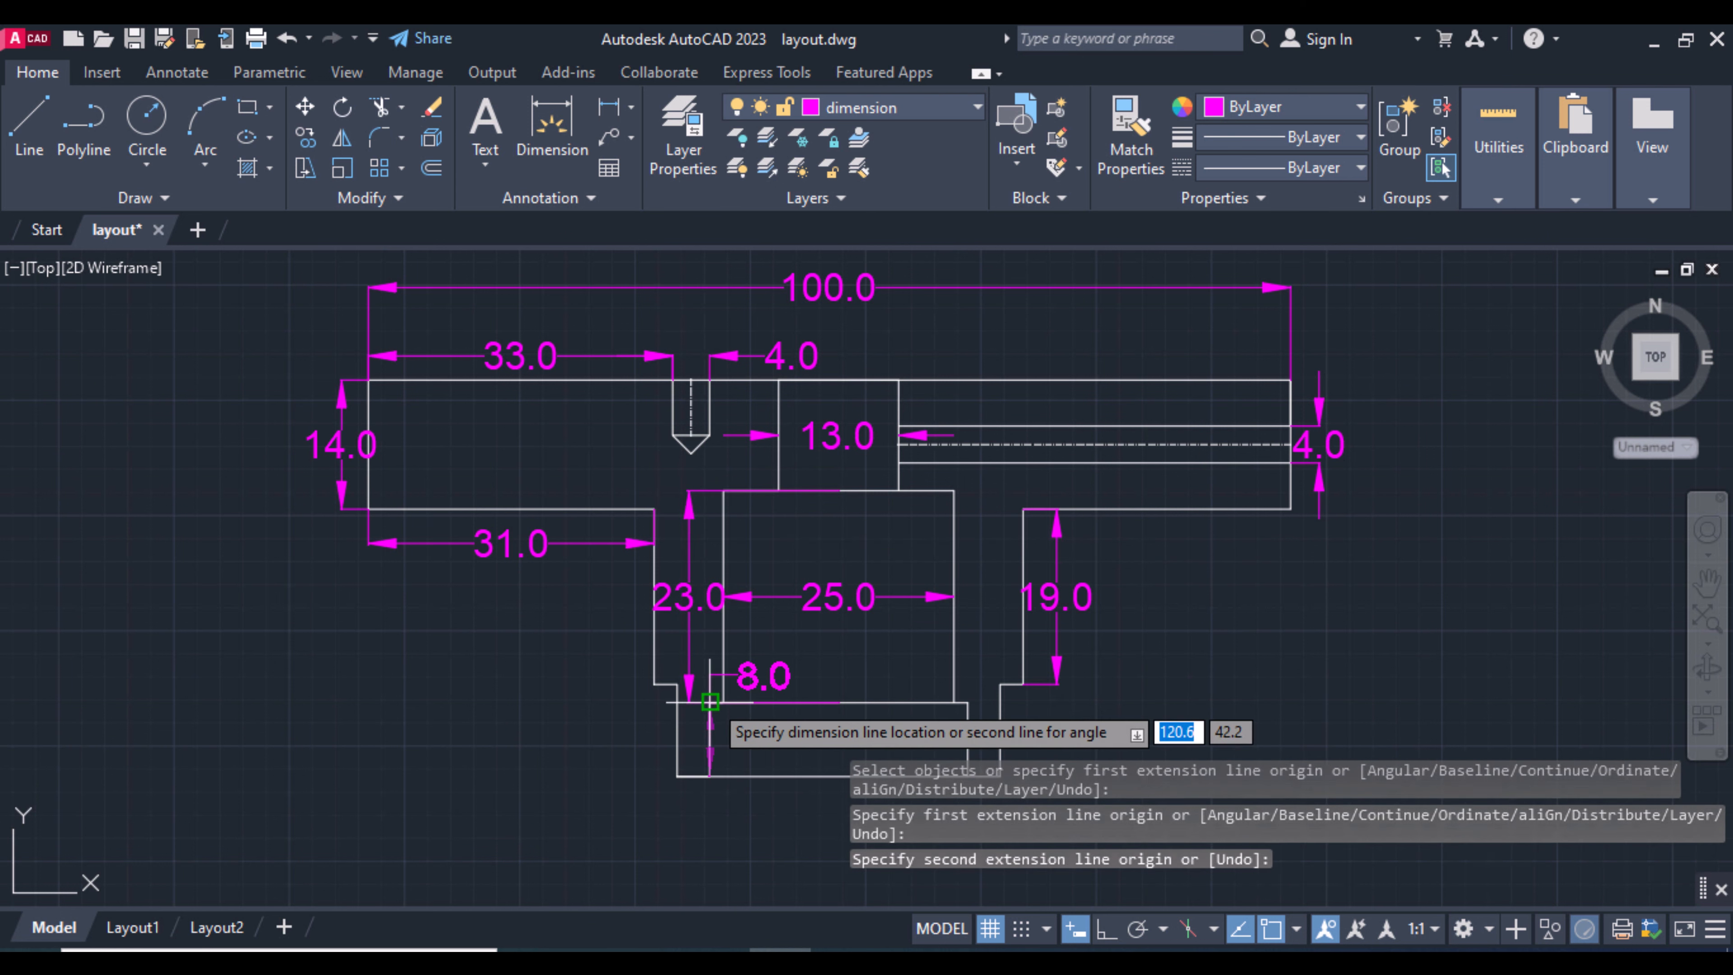
click(710, 702)
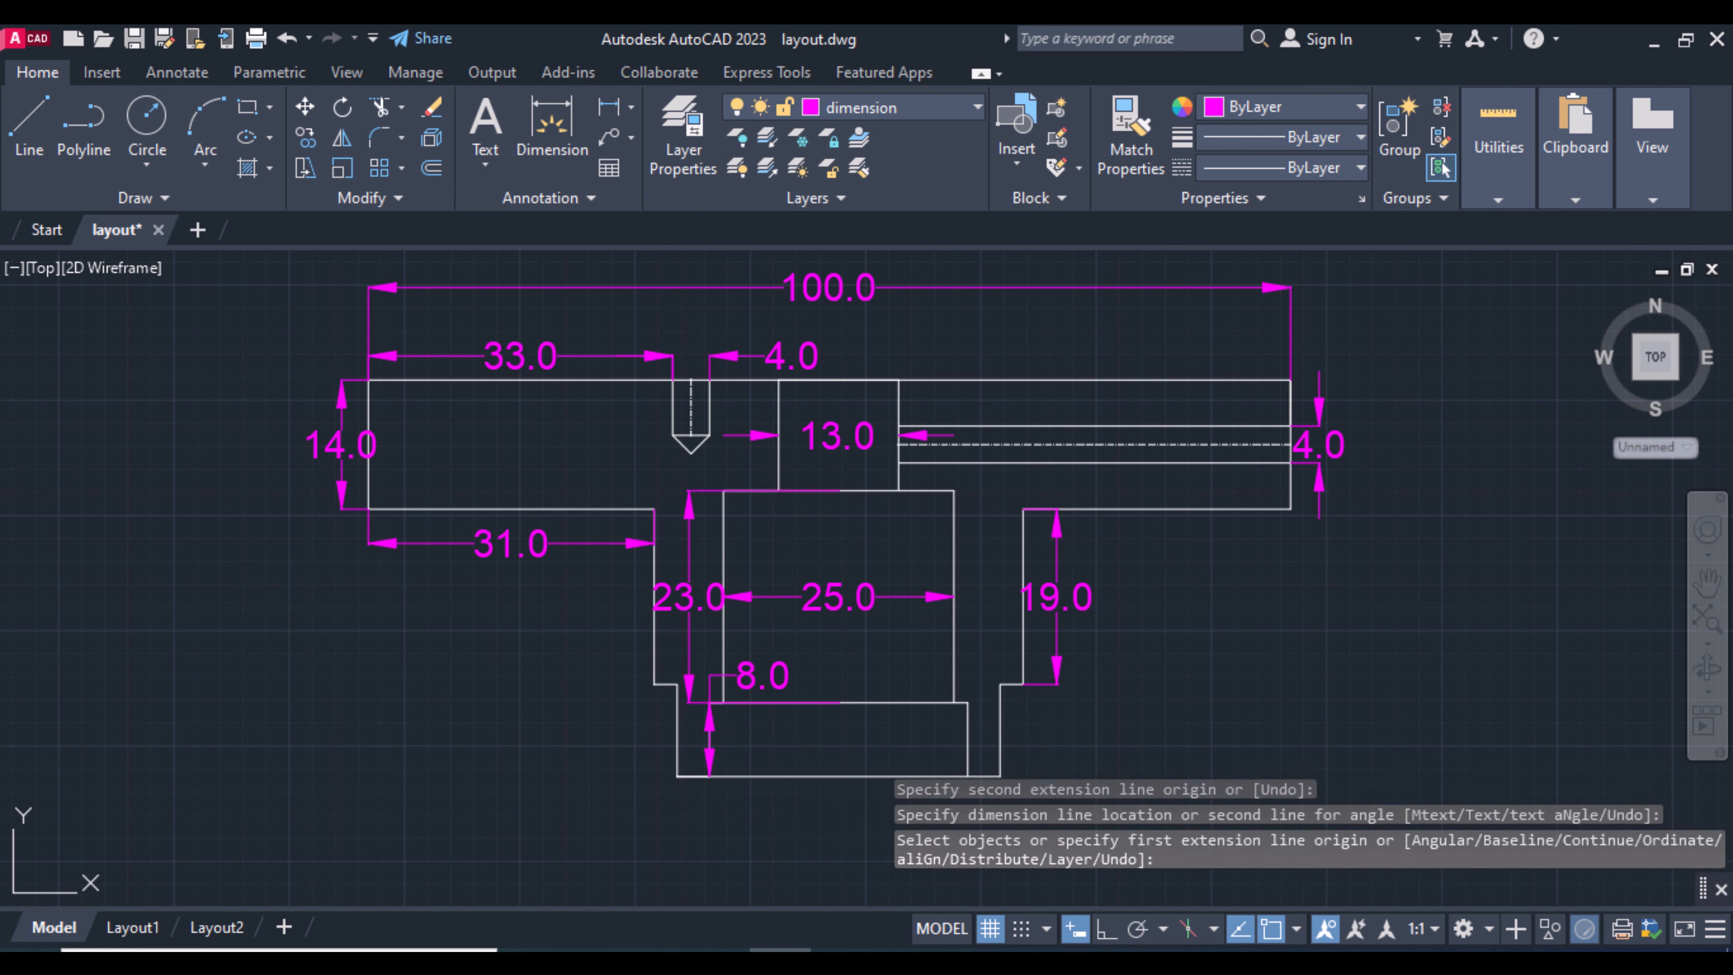
click(709, 730)
click(967, 739)
click(968, 739)
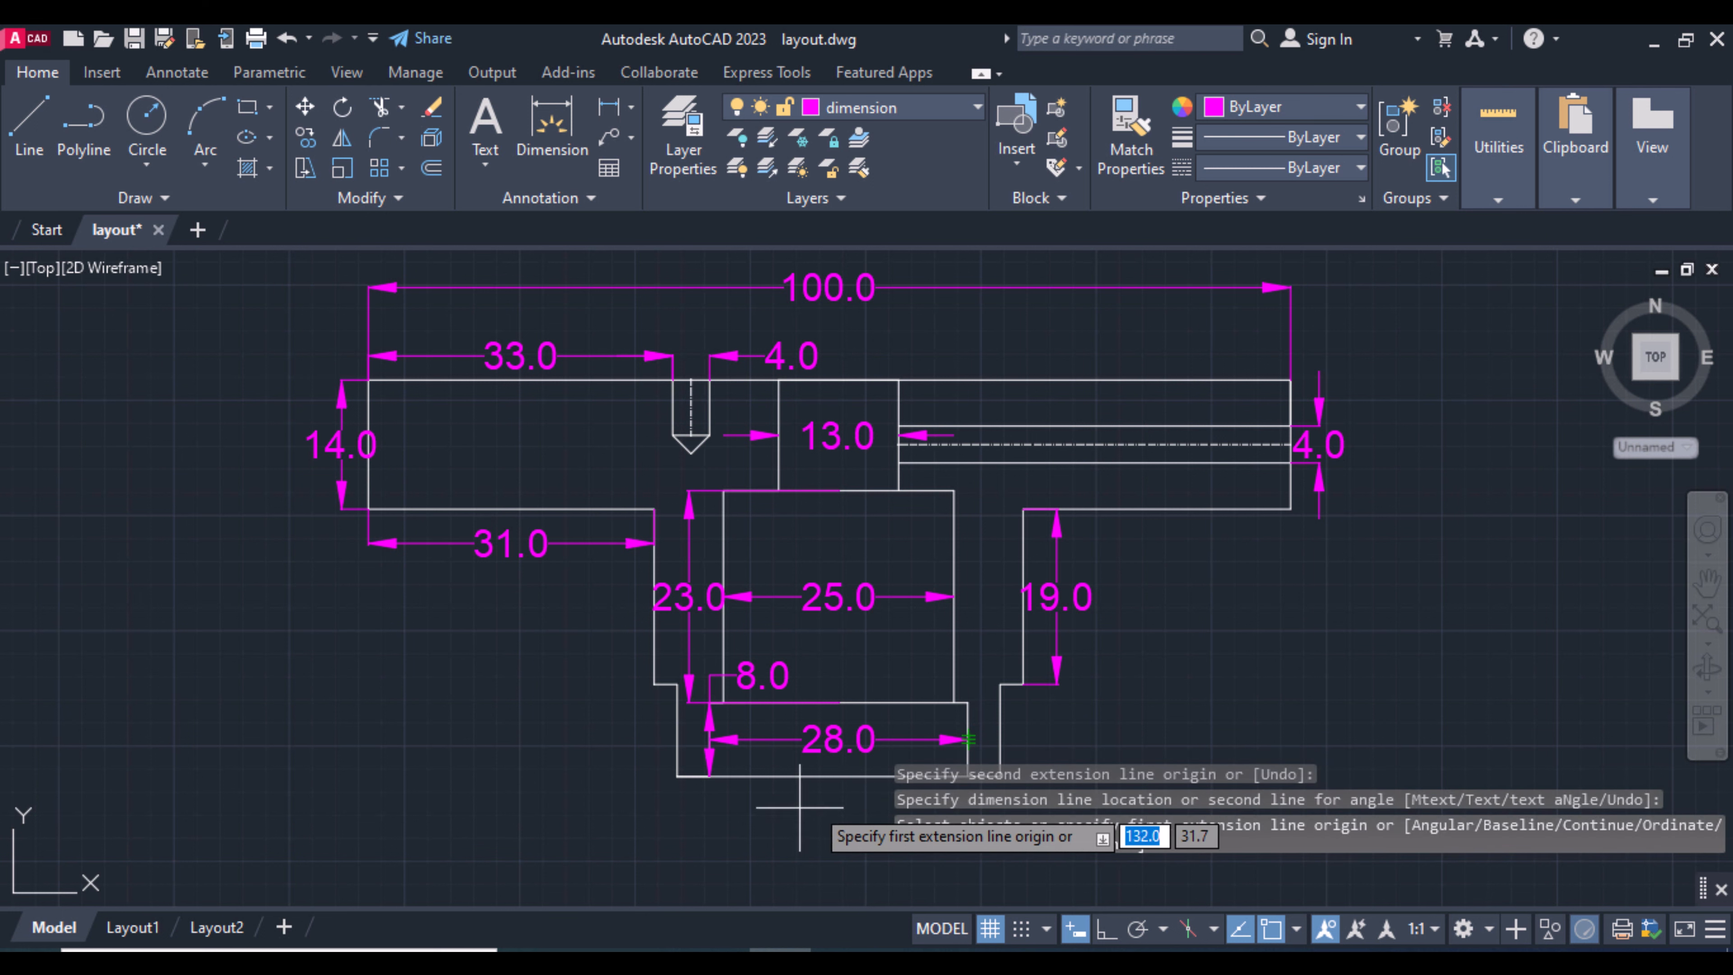
Dimension the width of the narrow stem section between its two bottom outer corners, placed below the part.
click(677, 776)
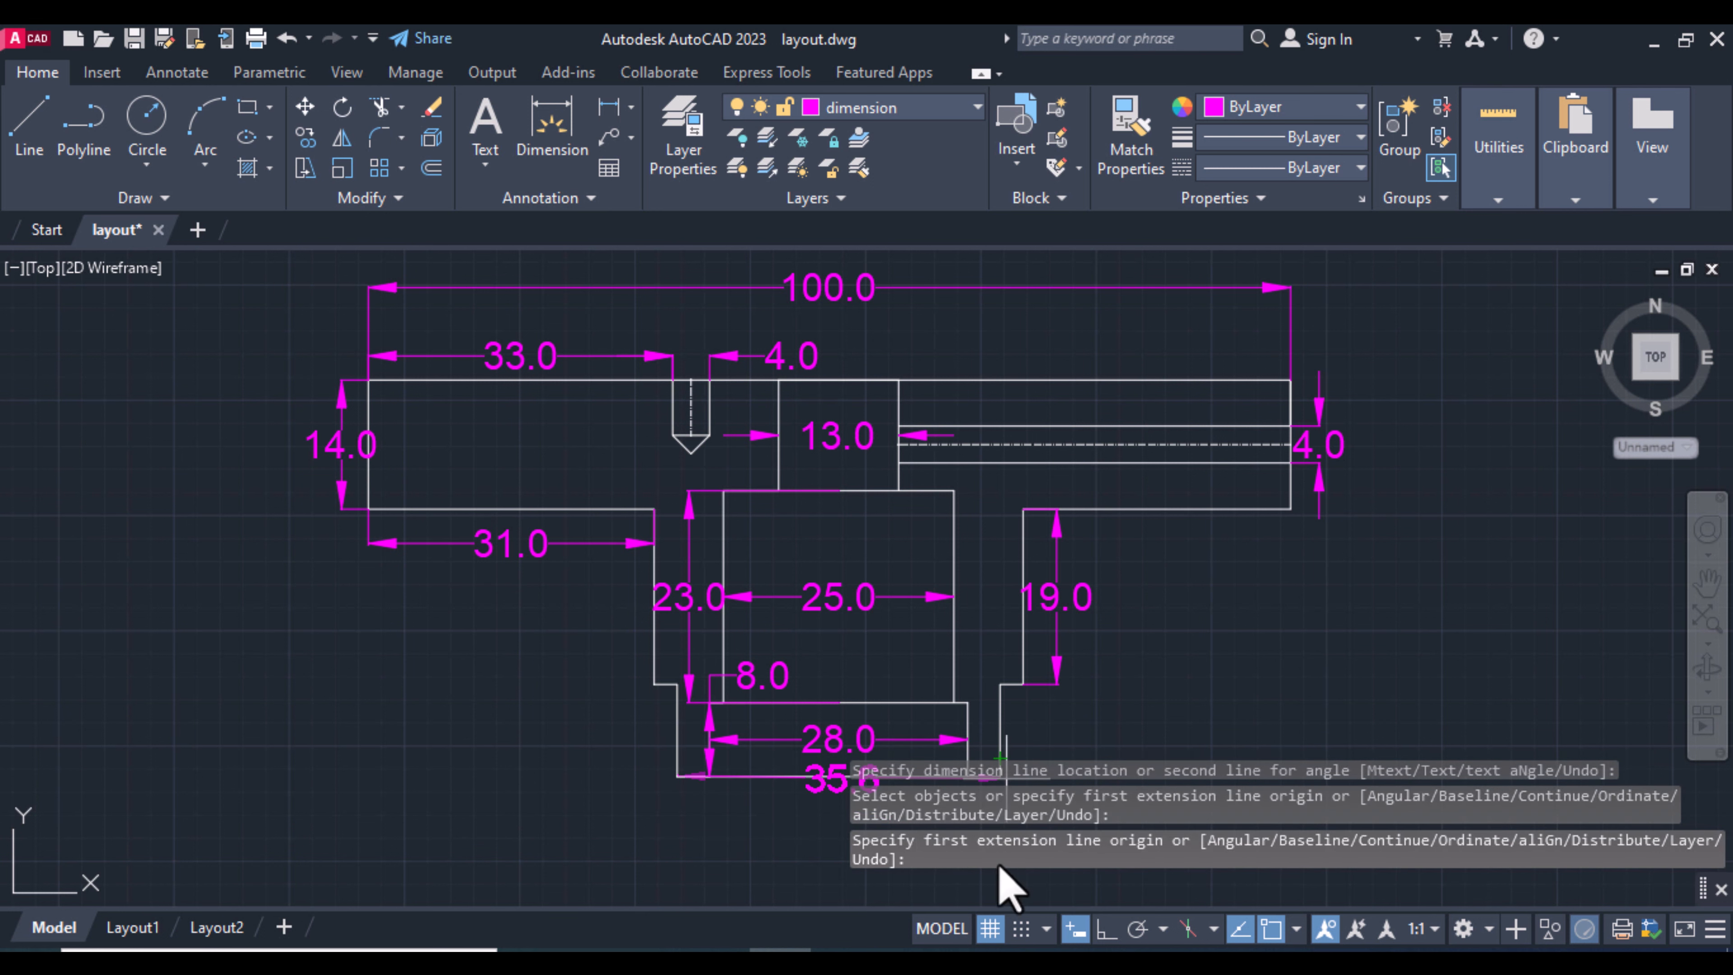
scroll(980, 558, down, 3)
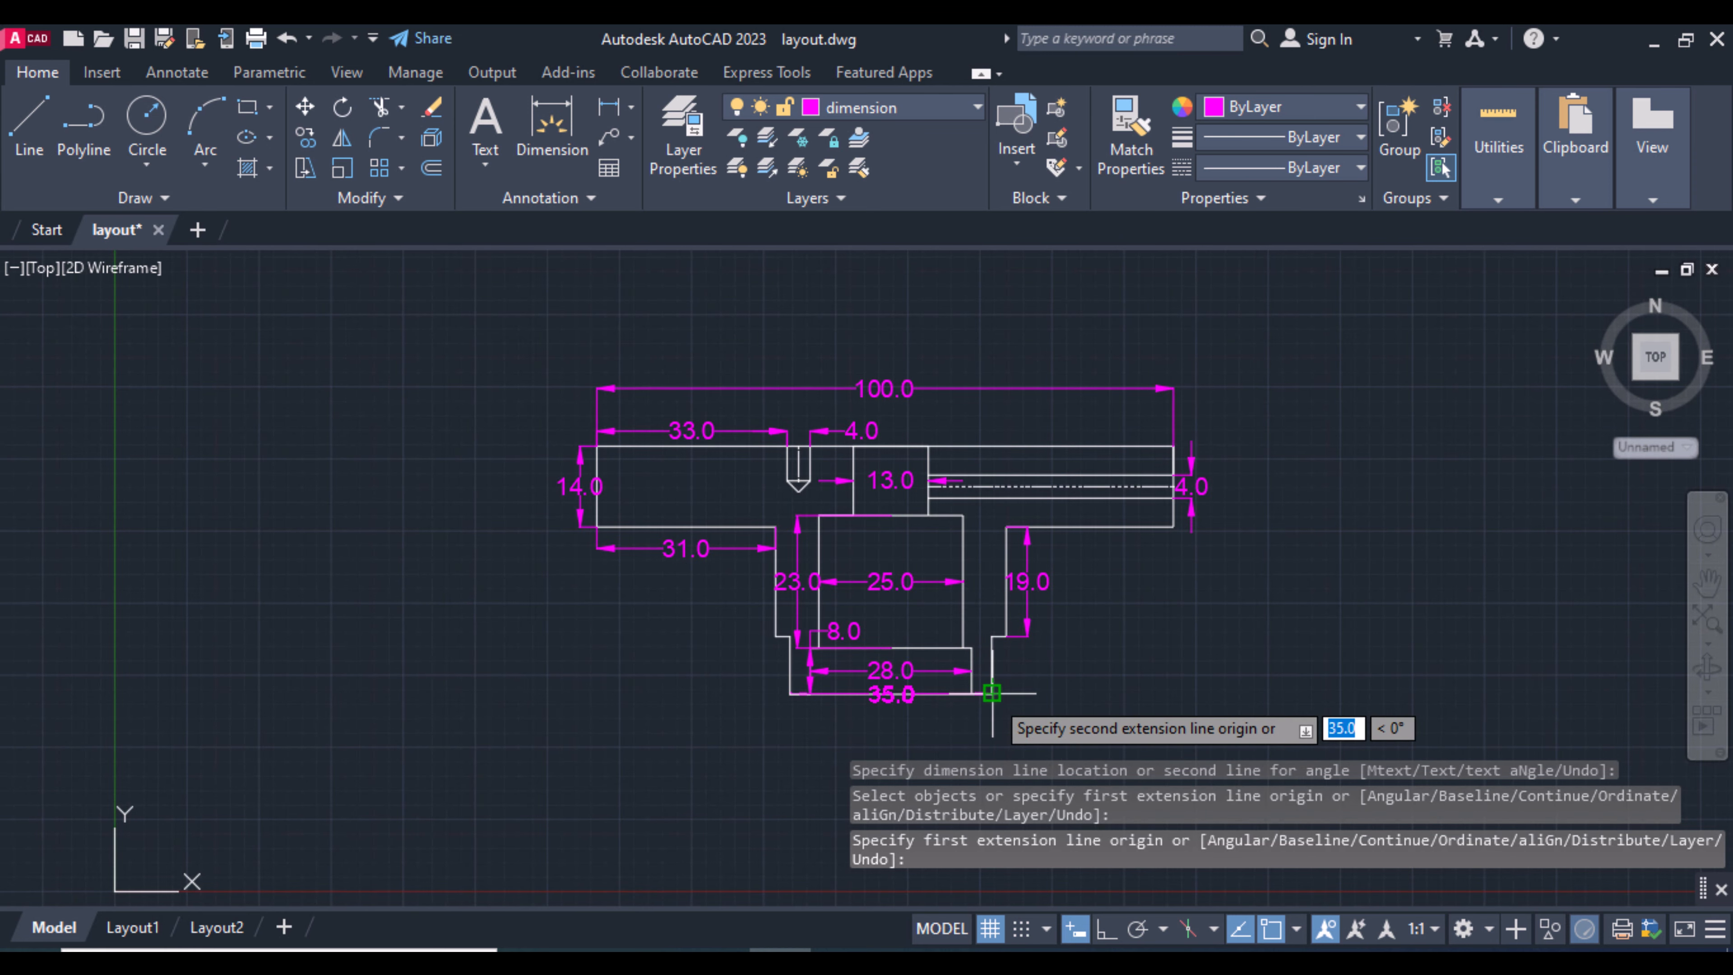
click(992, 694)
click(989, 716)
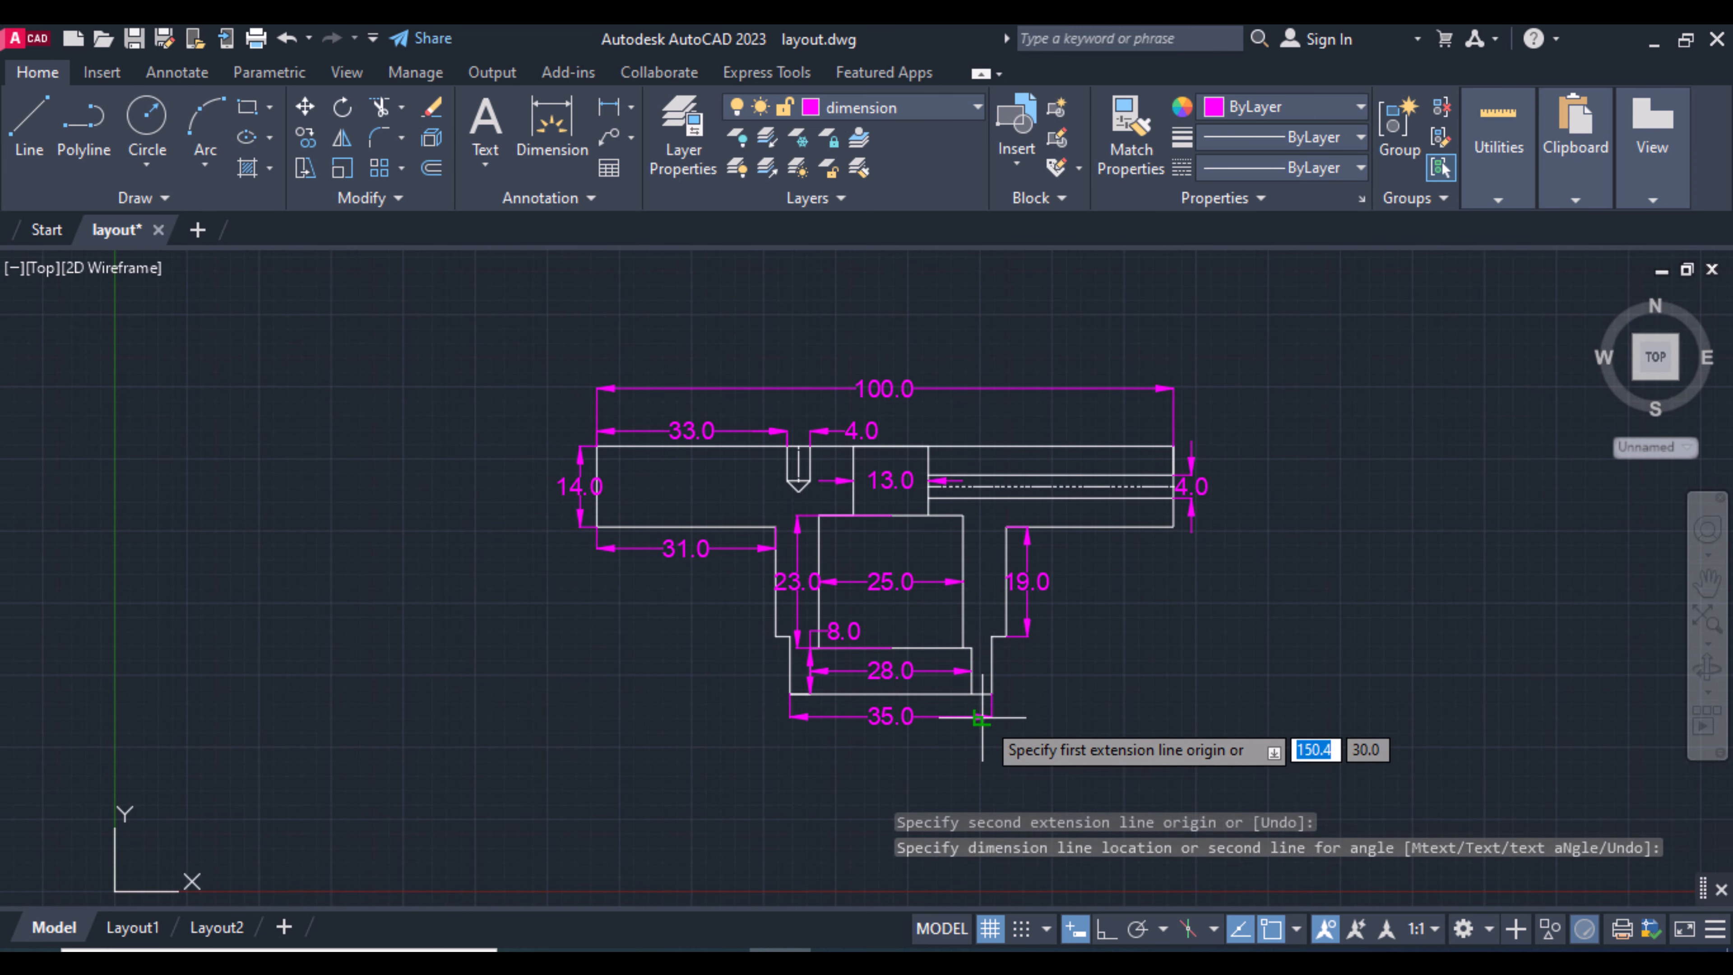
Dimension the width of the wide stem section between its two outer step corners, placed beneath the narrow section's width dimension.
click(1000, 635)
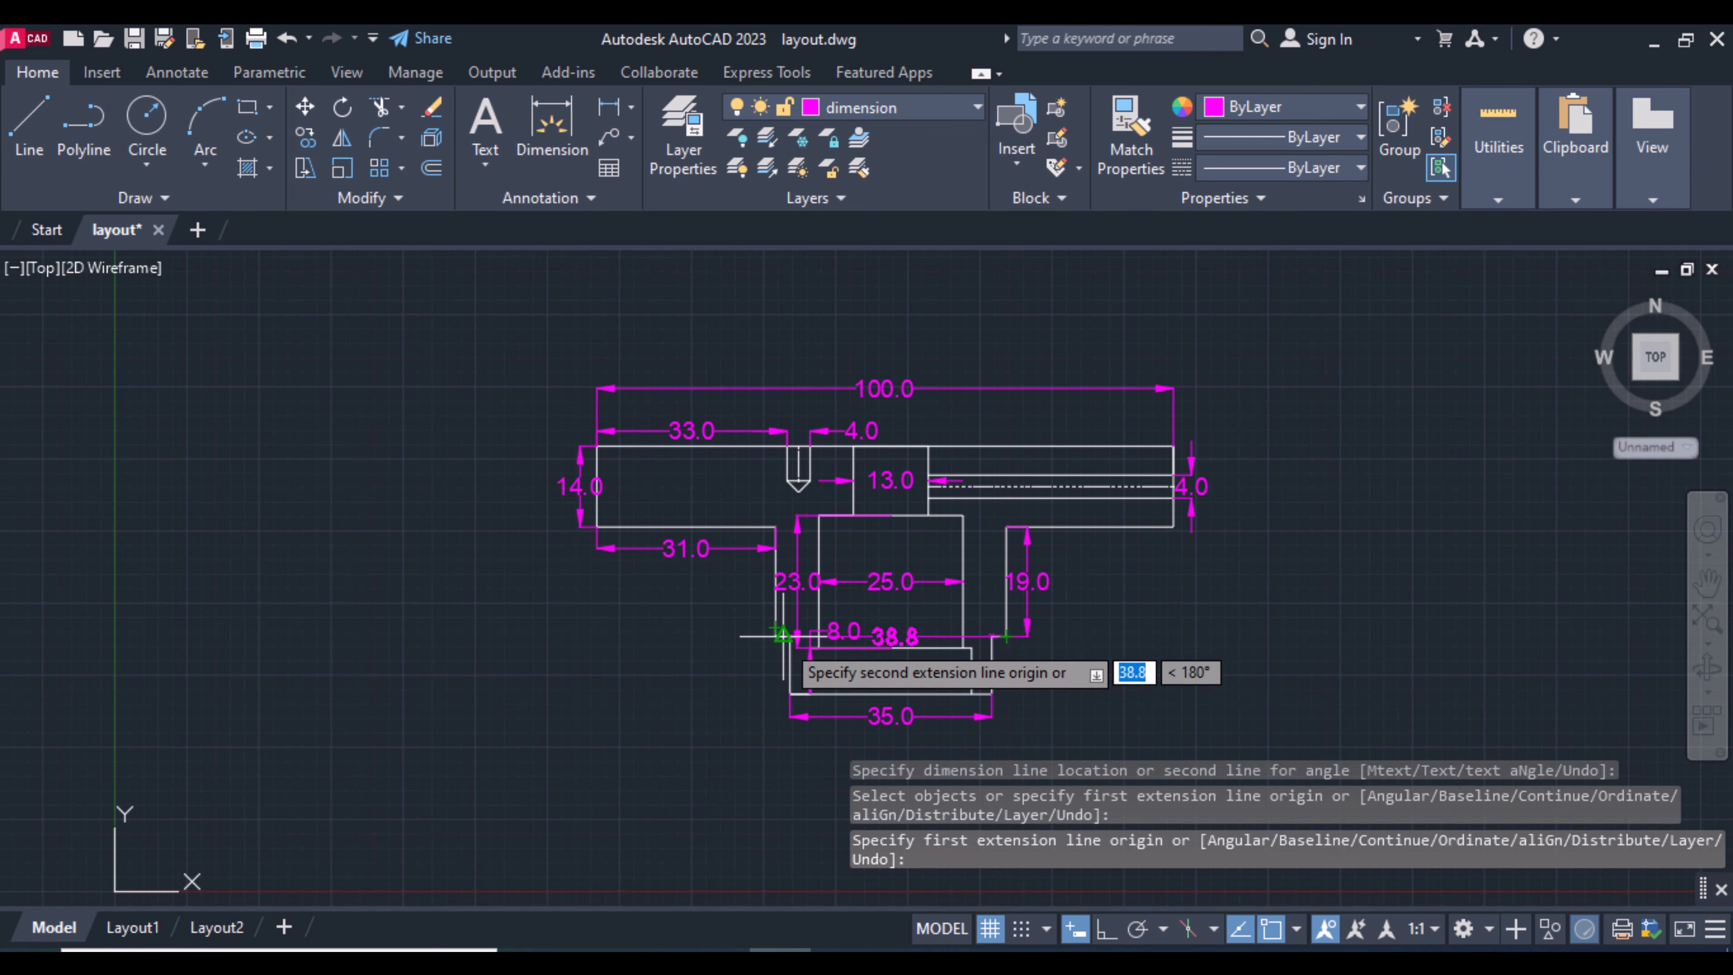
scroll(774, 635, up, 2)
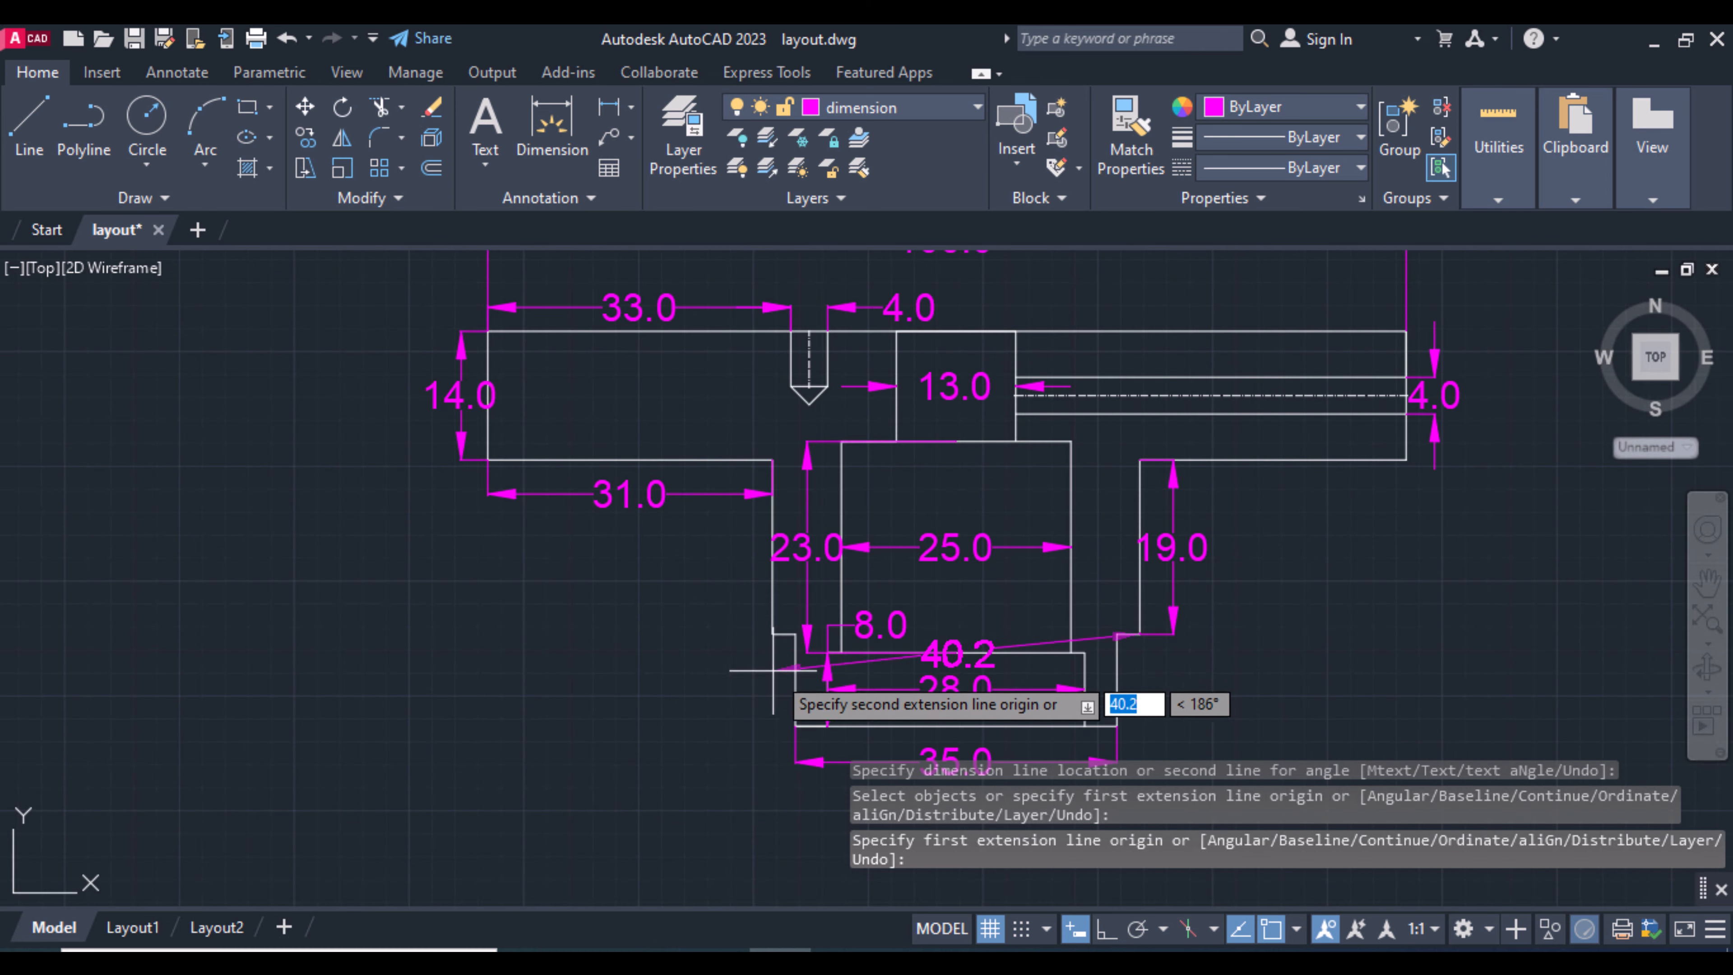
click(775, 635)
scroll(774, 635, down, 2)
click(763, 738)
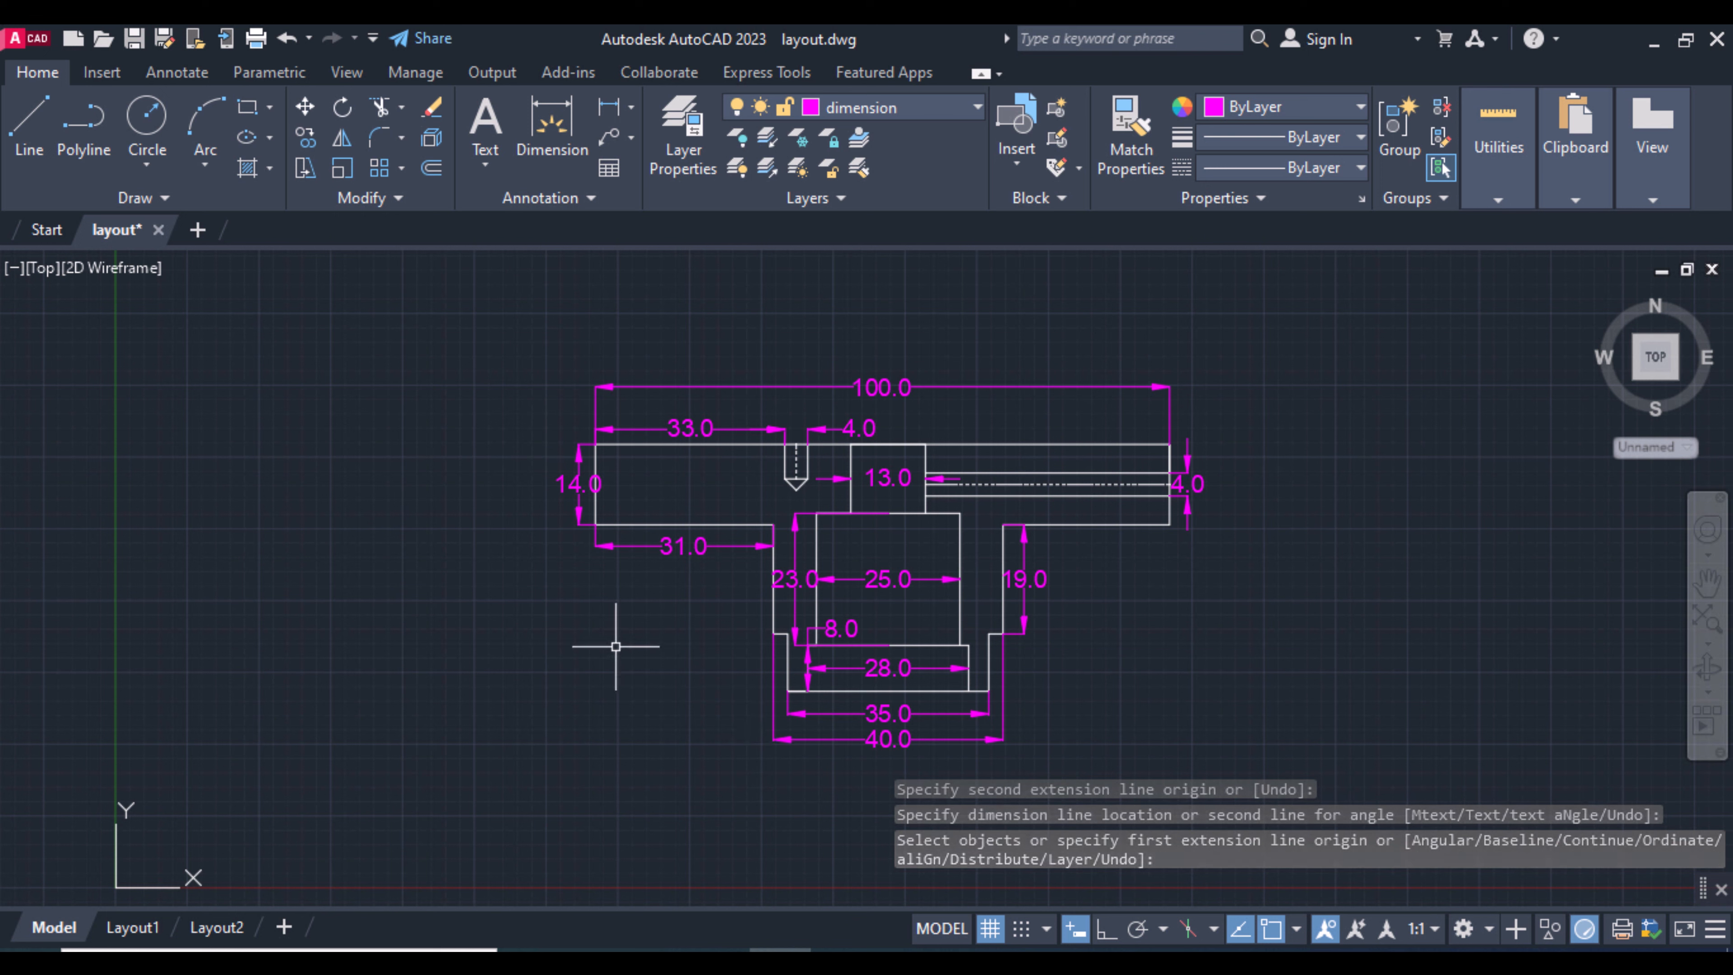
Dimension the top edge from the upper bore's right side to the flange's right end, and fit the whole drawing in view.
click(561, 129)
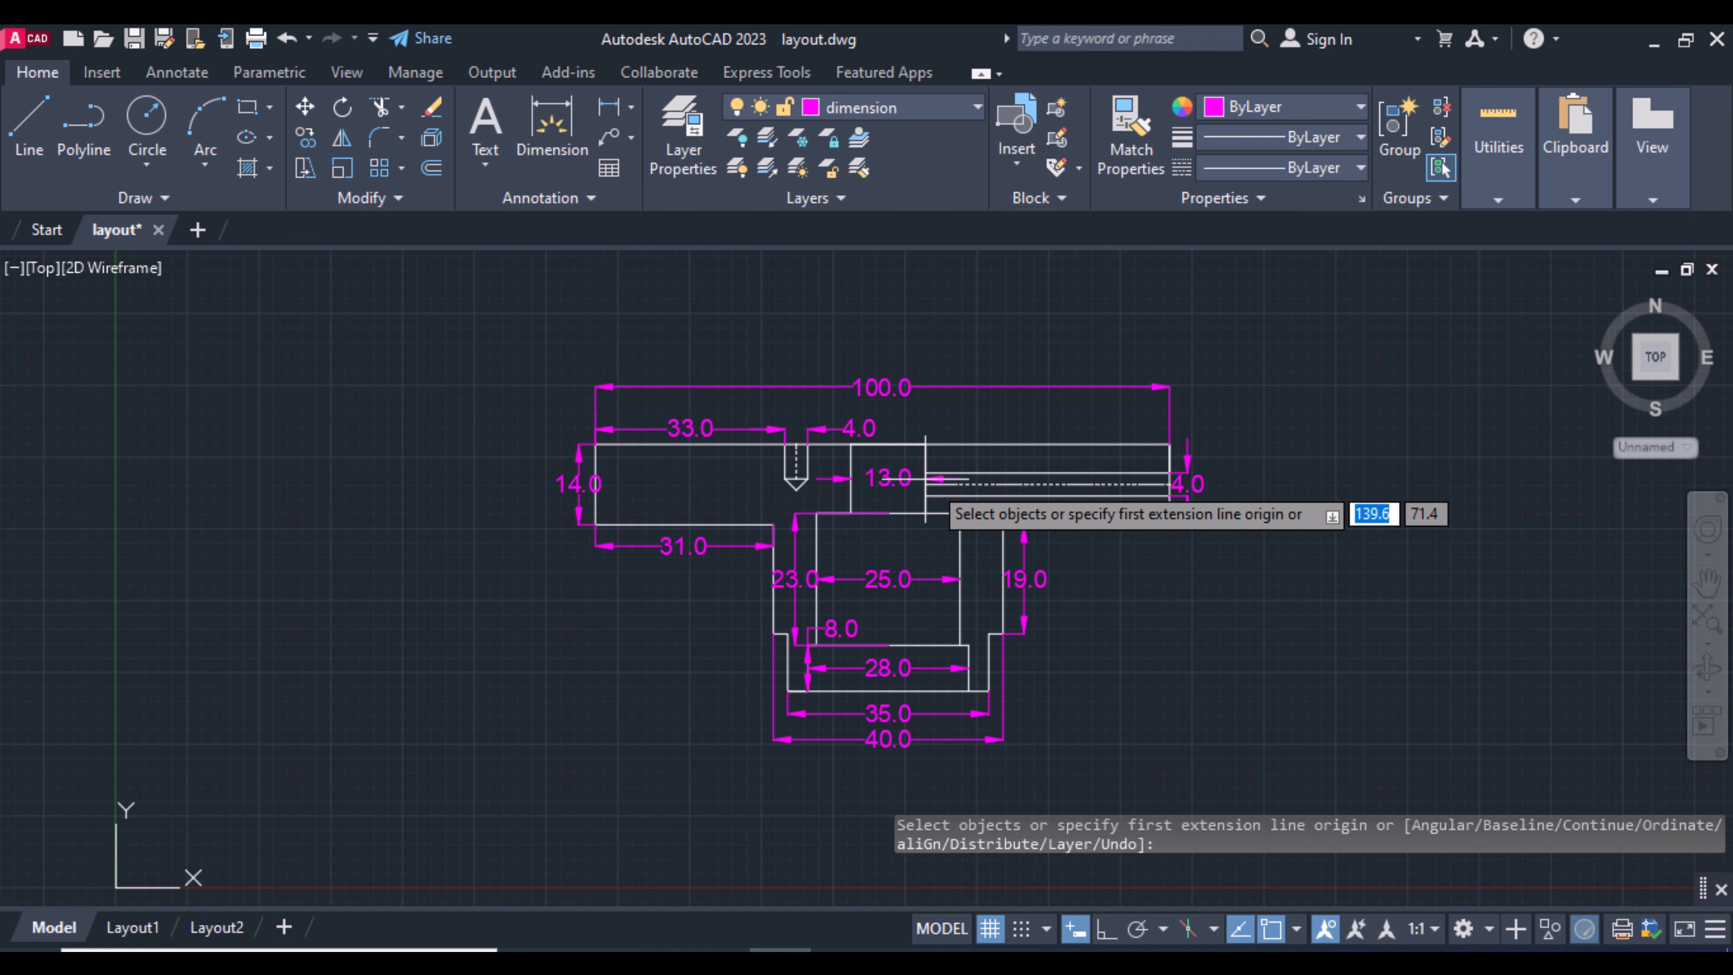
click(926, 444)
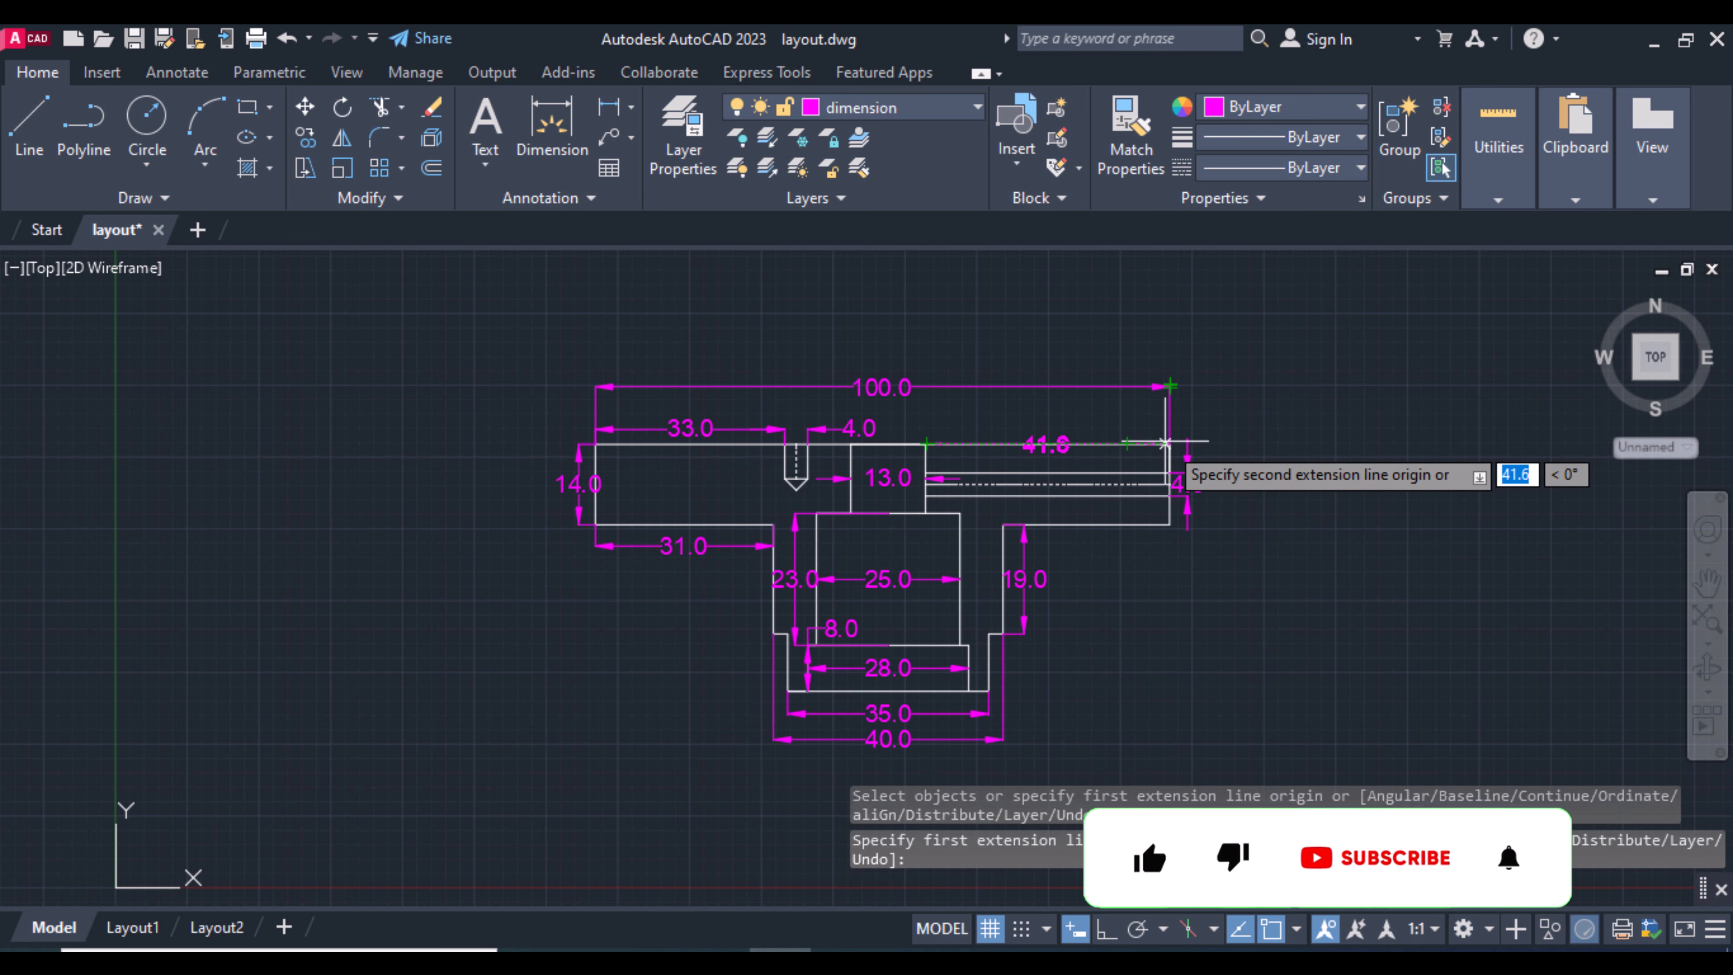
click(1168, 444)
click(1242, 424)
key(Escape)
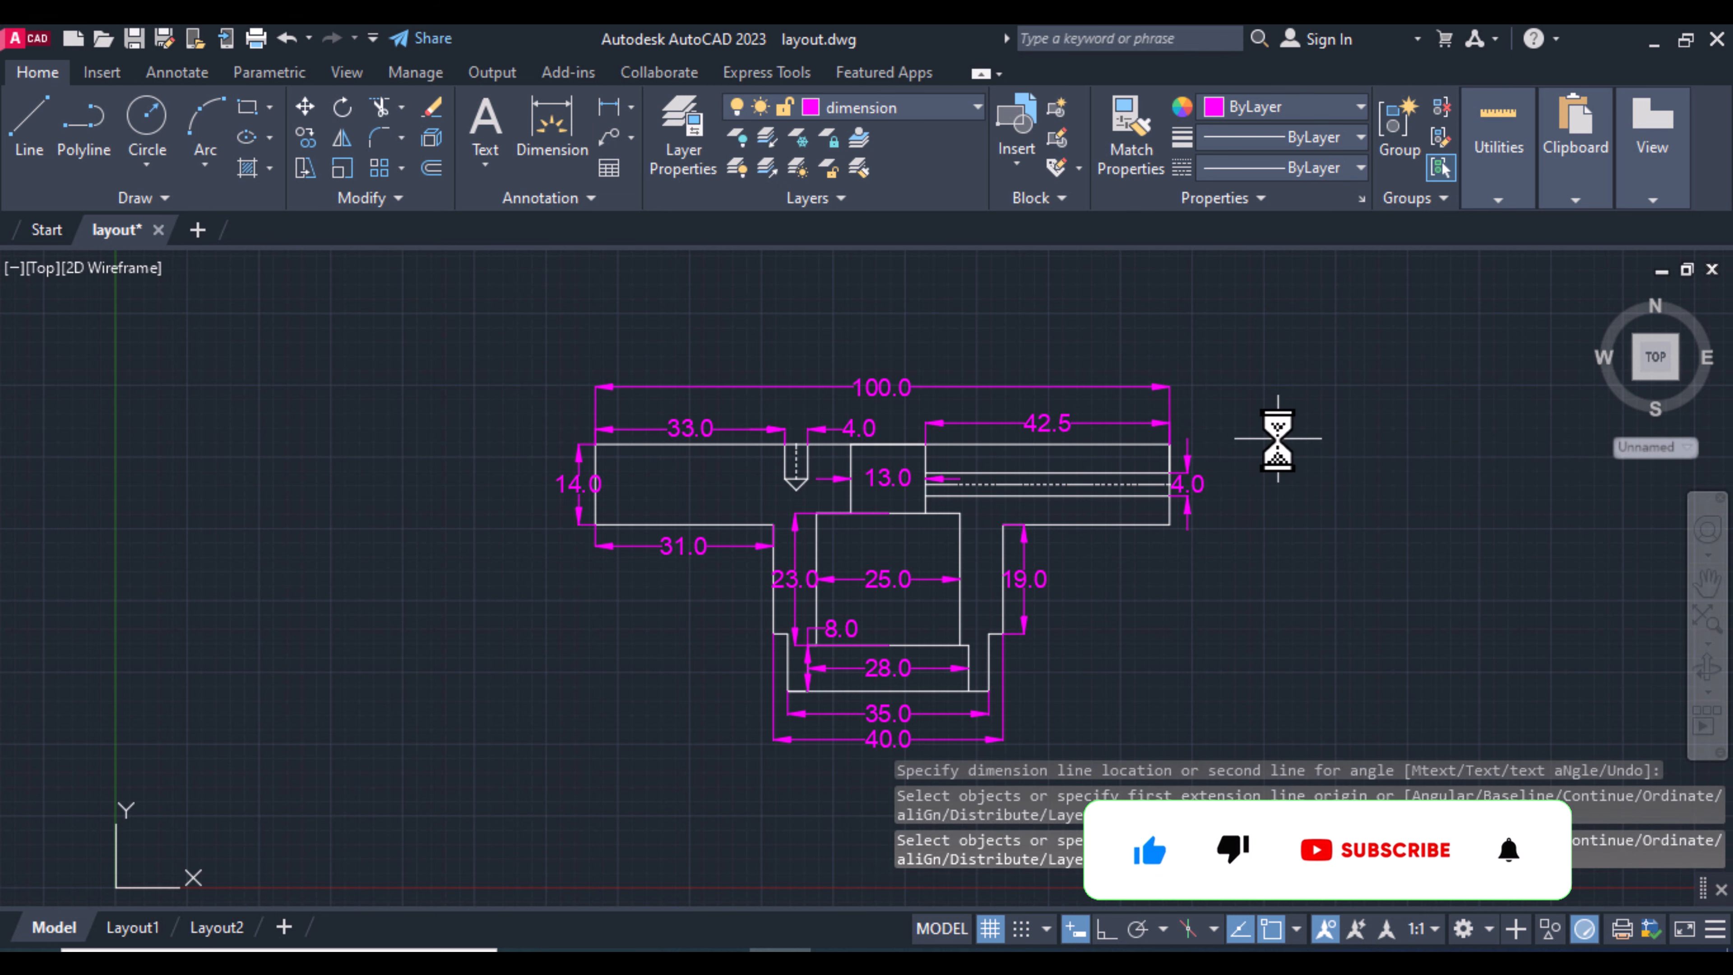
click(1707, 618)
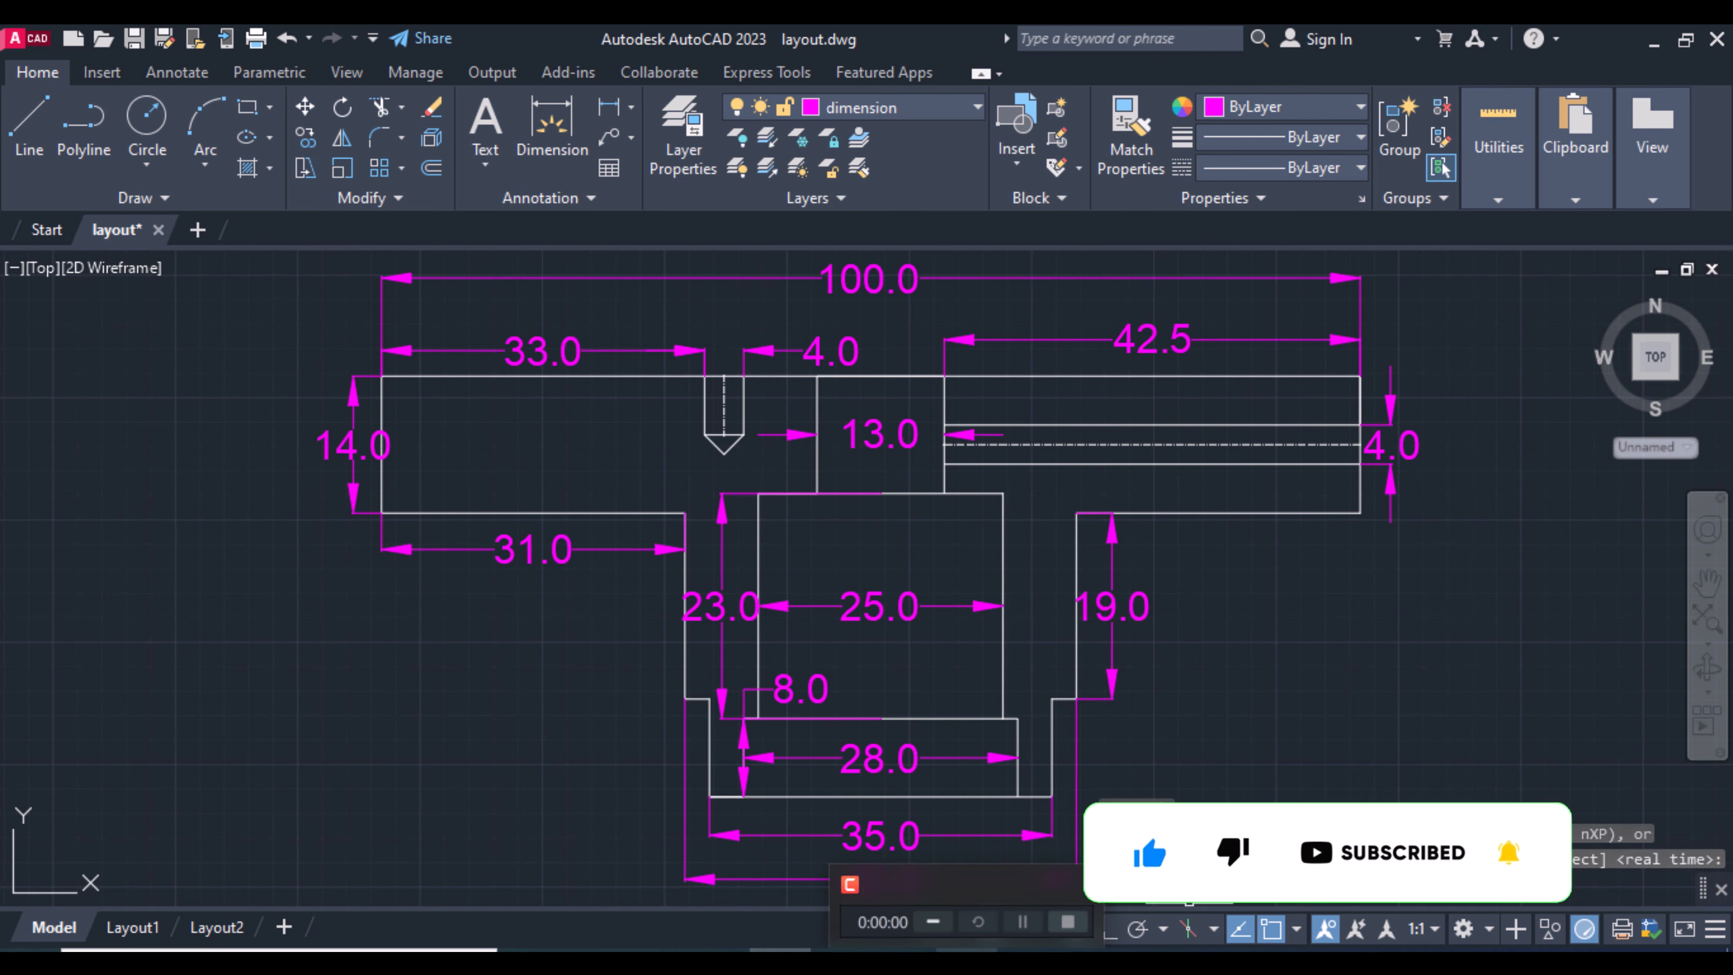